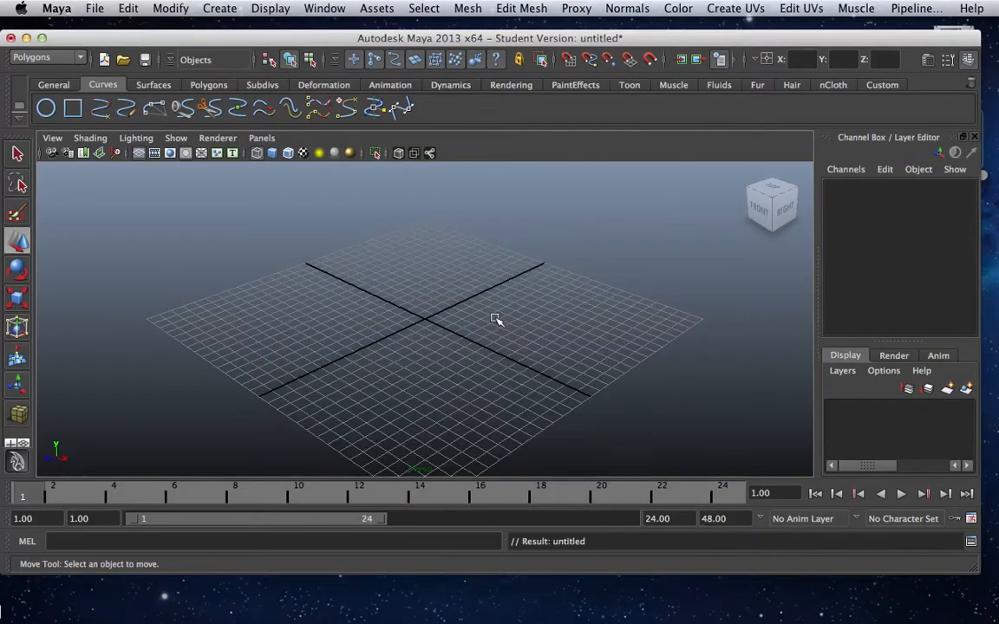
Show the right side view at full size, with room on the grid beside the origin.
key(space)
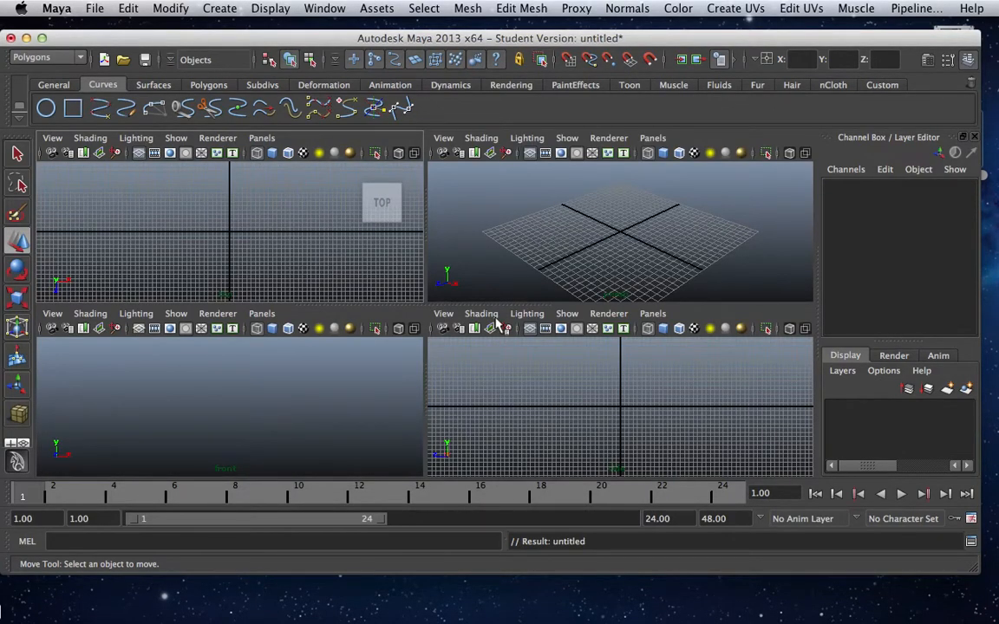
key(space)
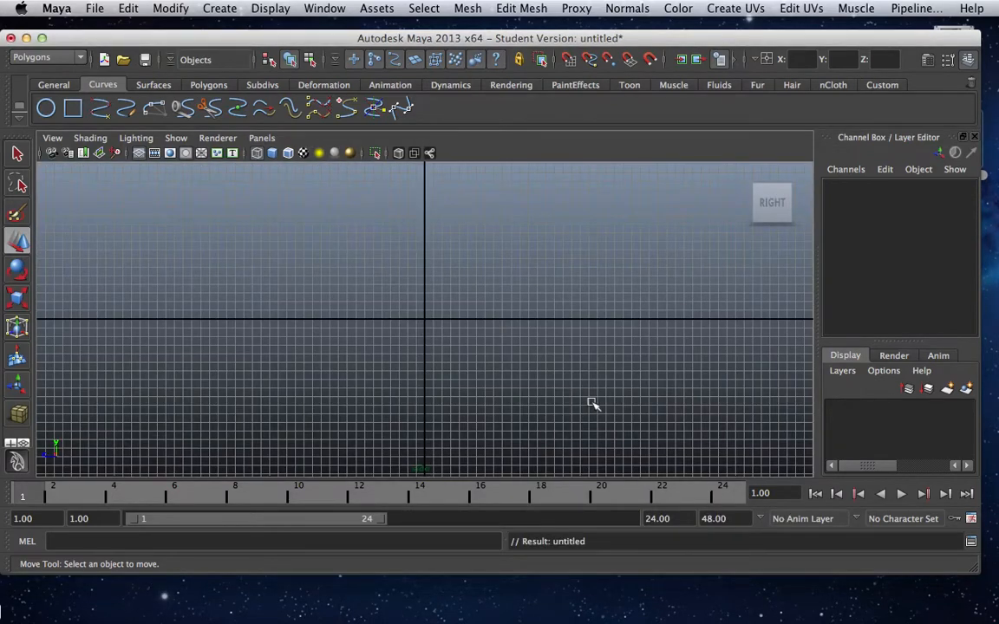
alt+middle_drag(558, 392, 357, 392)
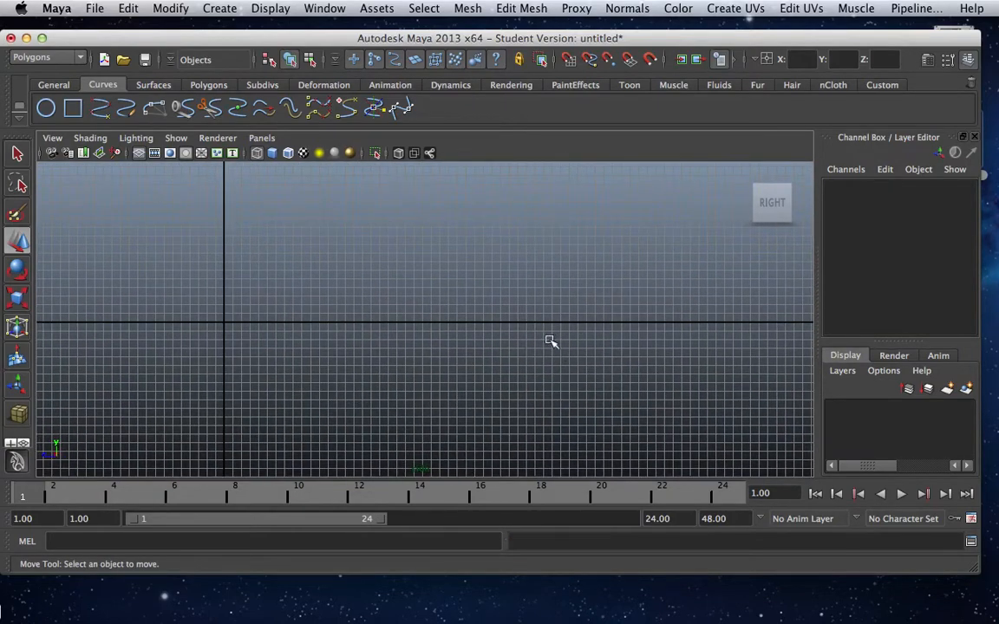
Draw a seven-point CV curve arching from the vertical axis just above the origin down to the horizontal axis.
click(213, 10)
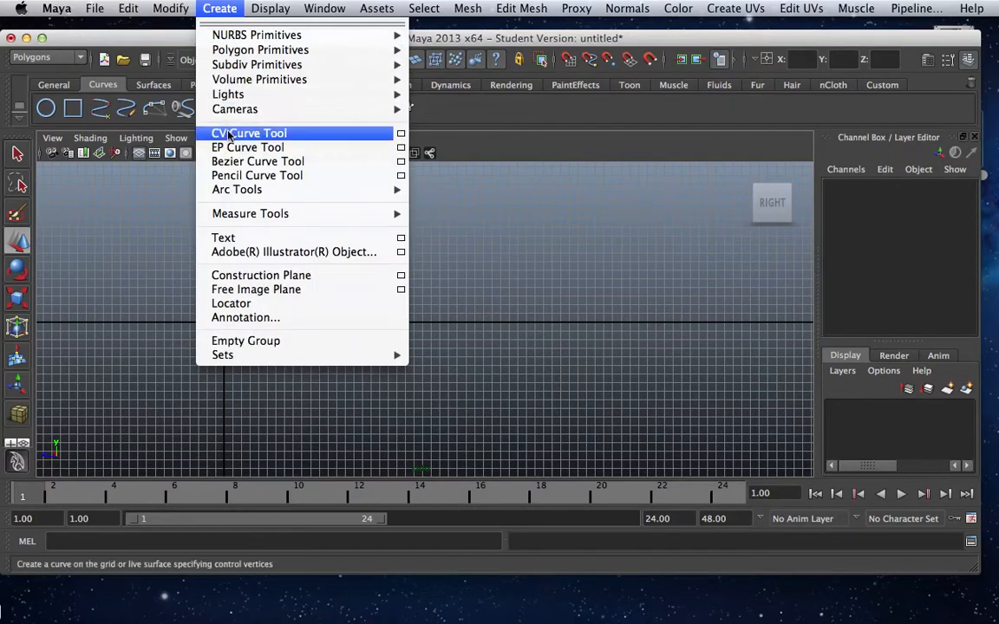
click(91, 106)
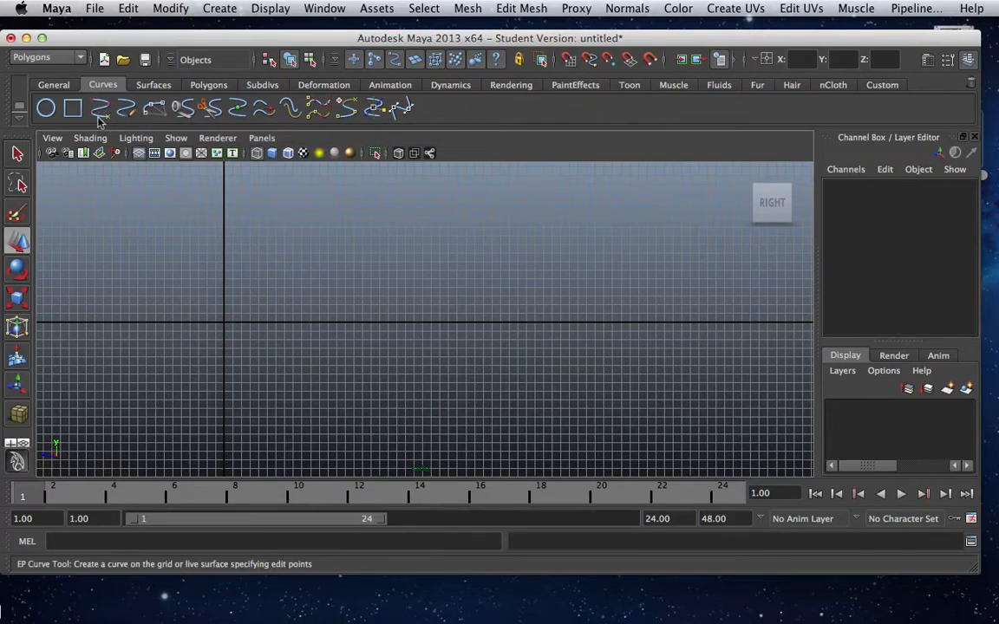
click(209, 10)
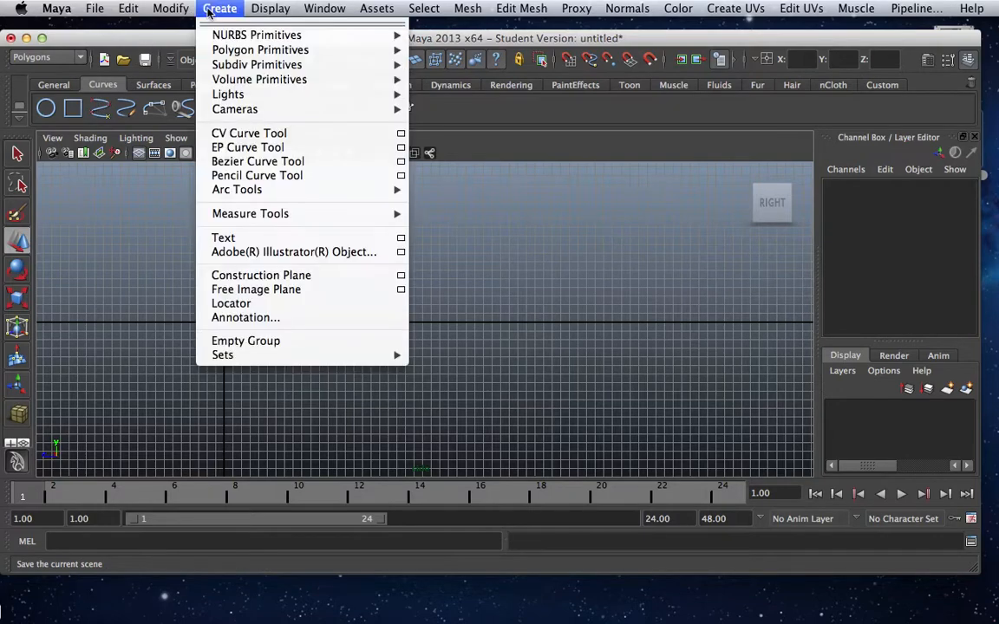
click(219, 134)
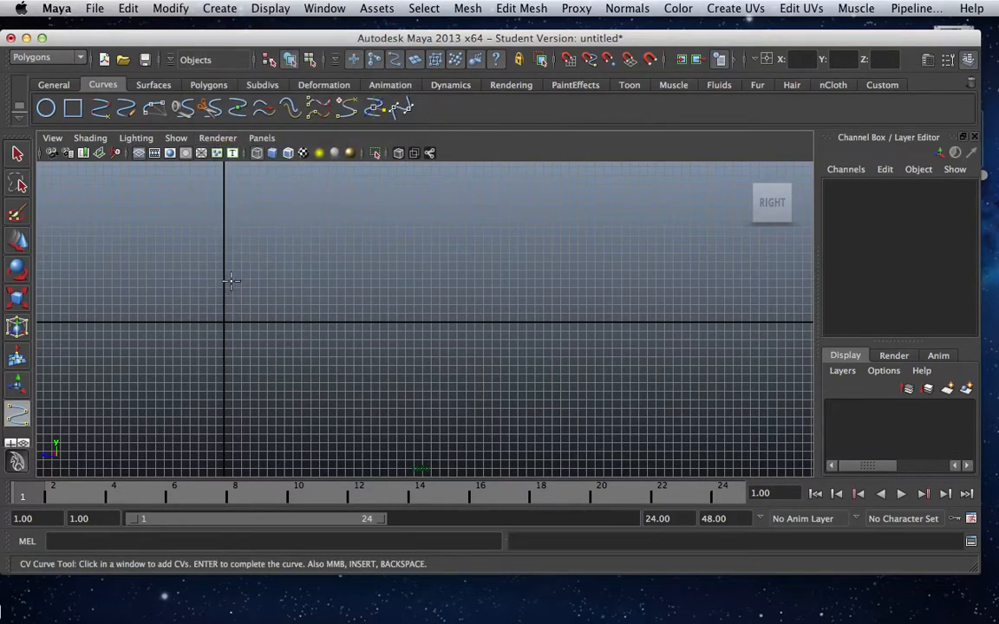
click(224, 296)
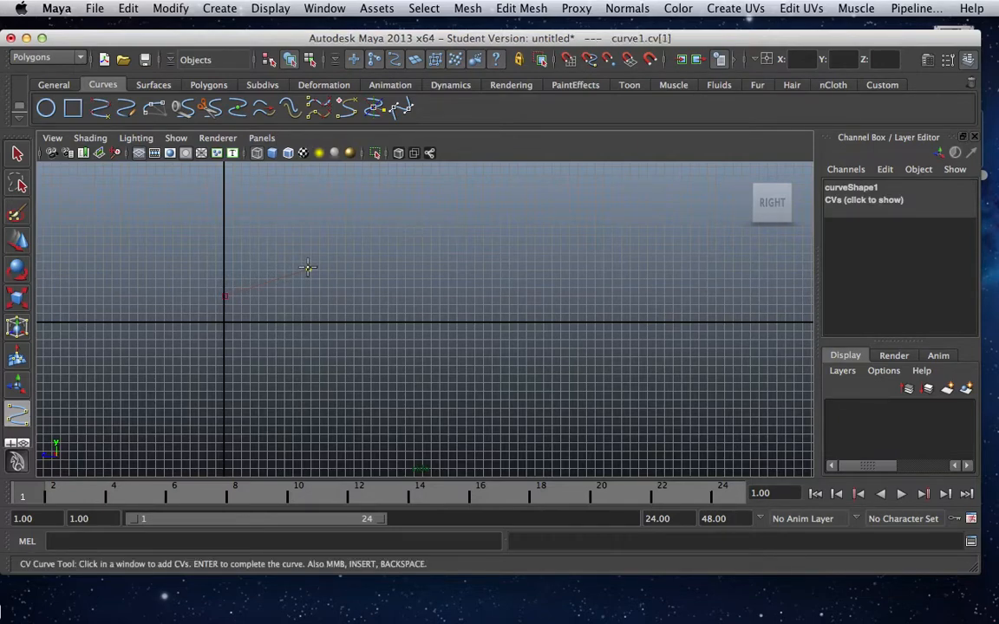
click(308, 268)
click(515, 265)
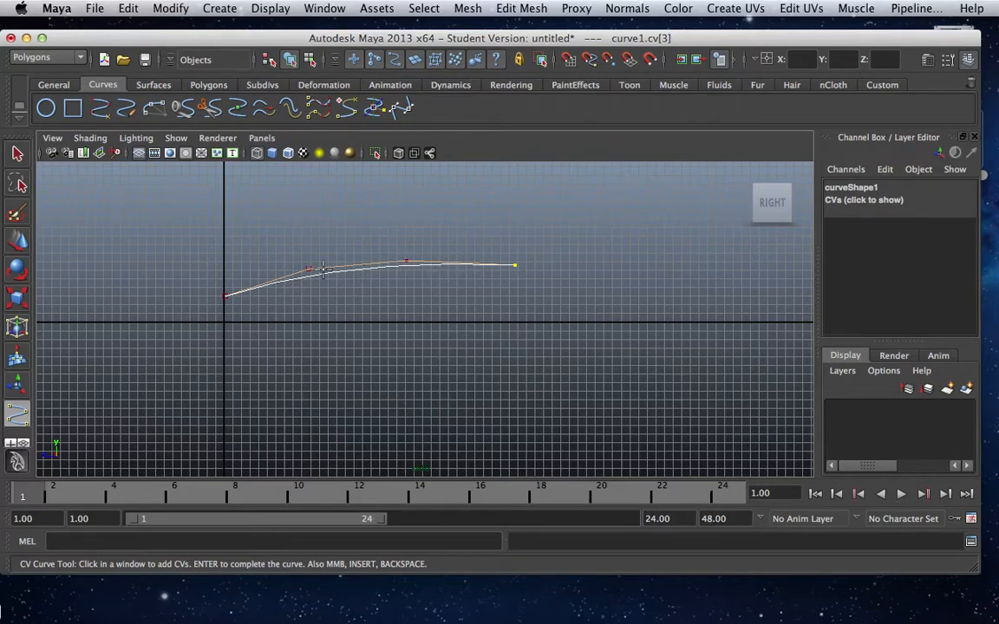
click(636, 277)
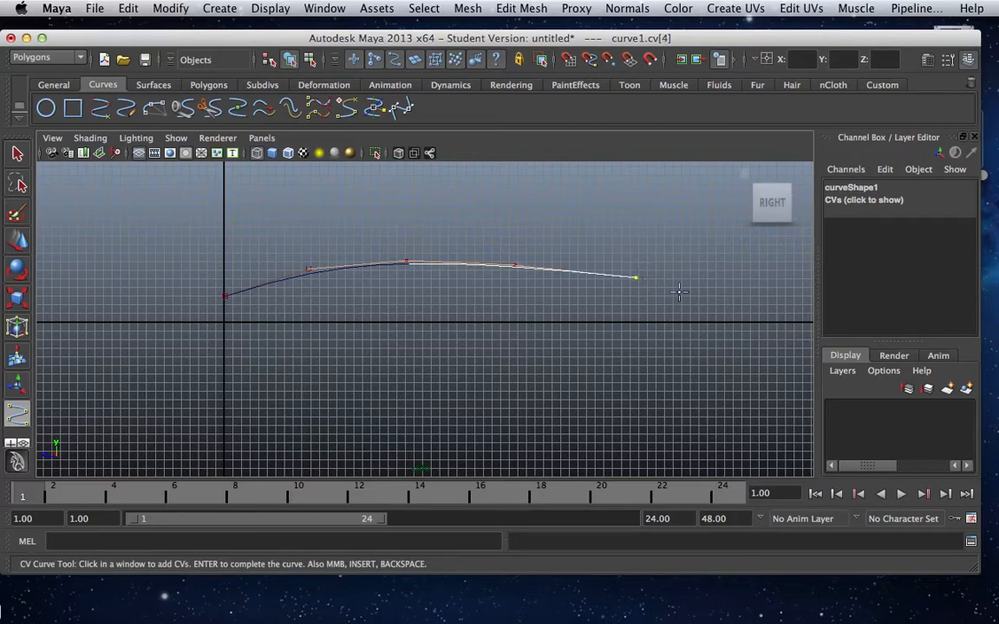
click(705, 306)
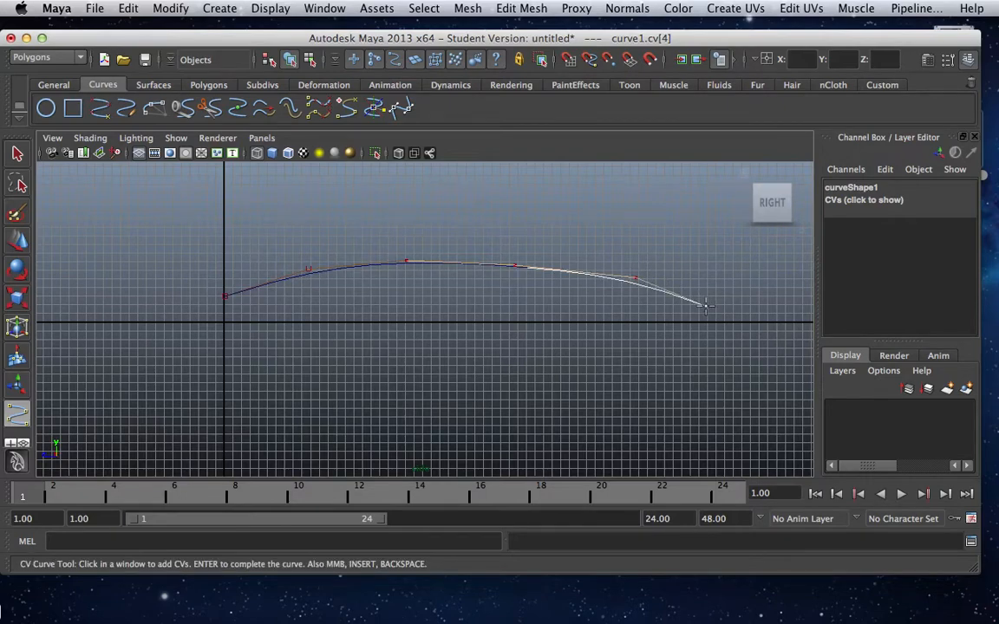
click(714, 320)
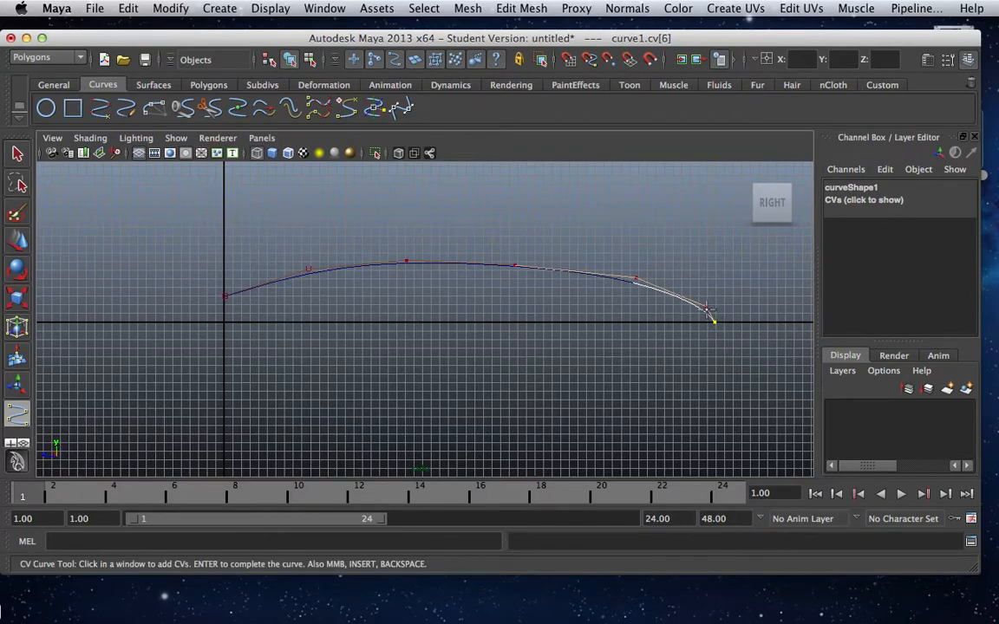
key(Return)
key(w)
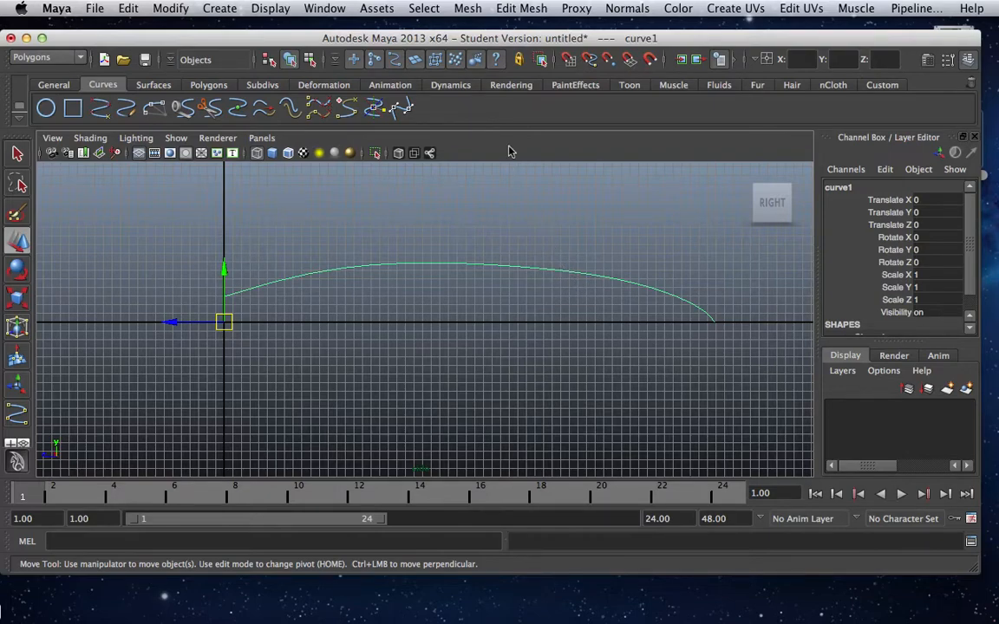
Switch to the Surfaces command set and reset the Revolve options to their defaults.
click(74, 59)
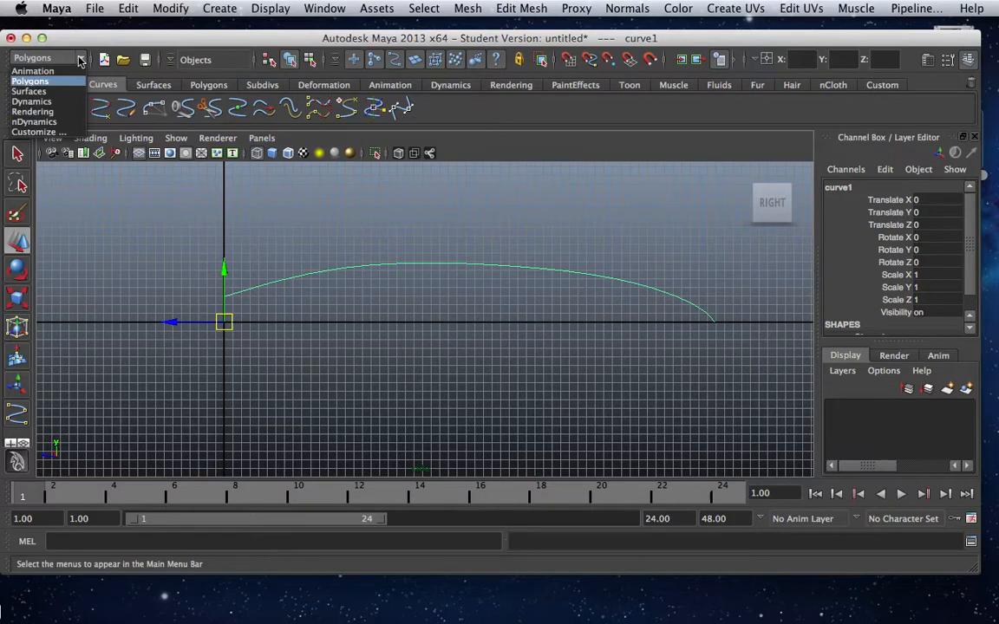
click(54, 92)
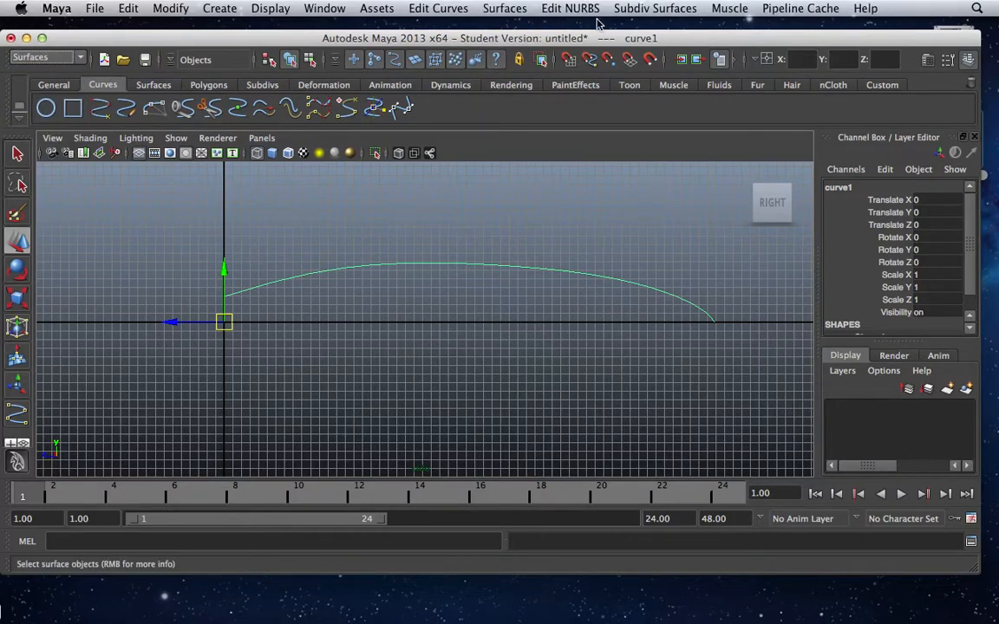
click(505, 9)
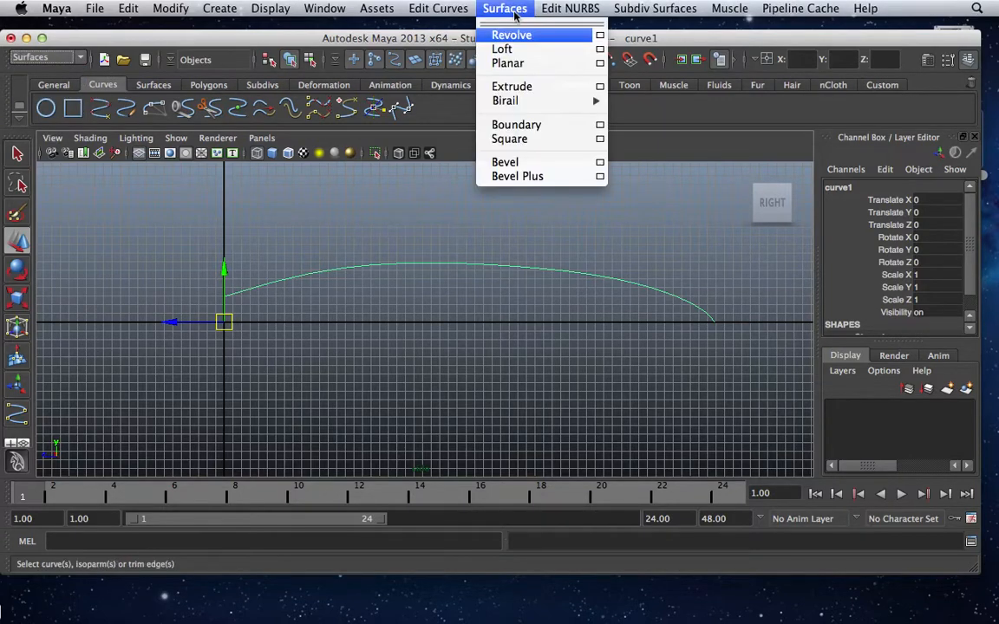
click(600, 35)
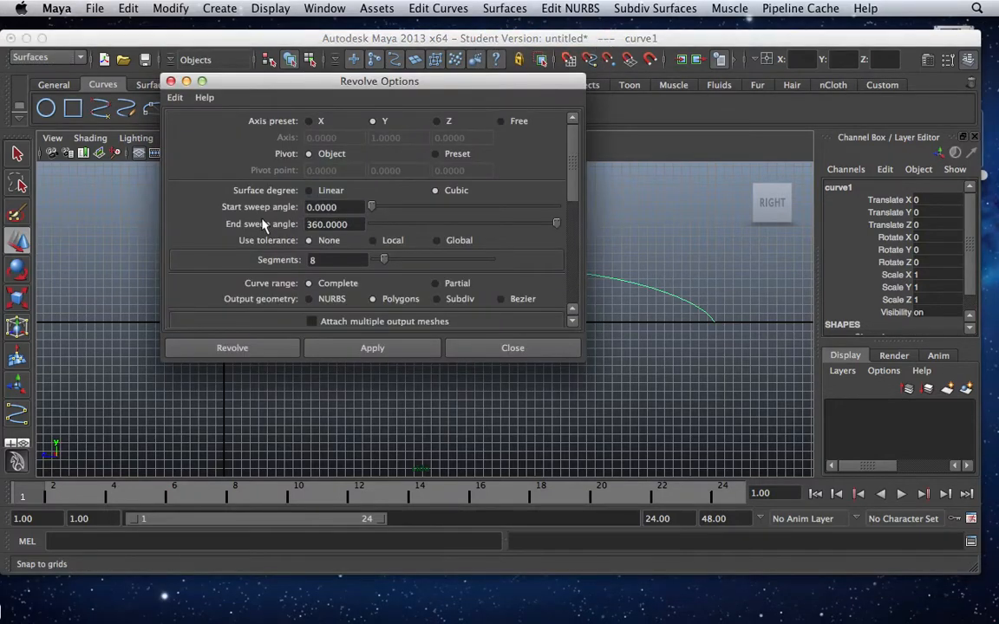
click(176, 97)
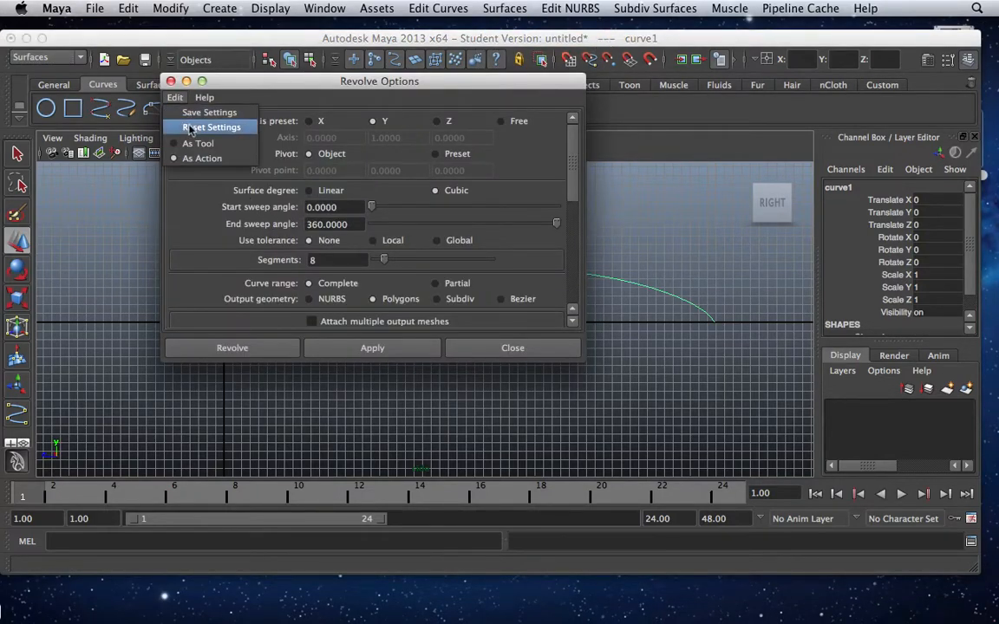
click(189, 127)
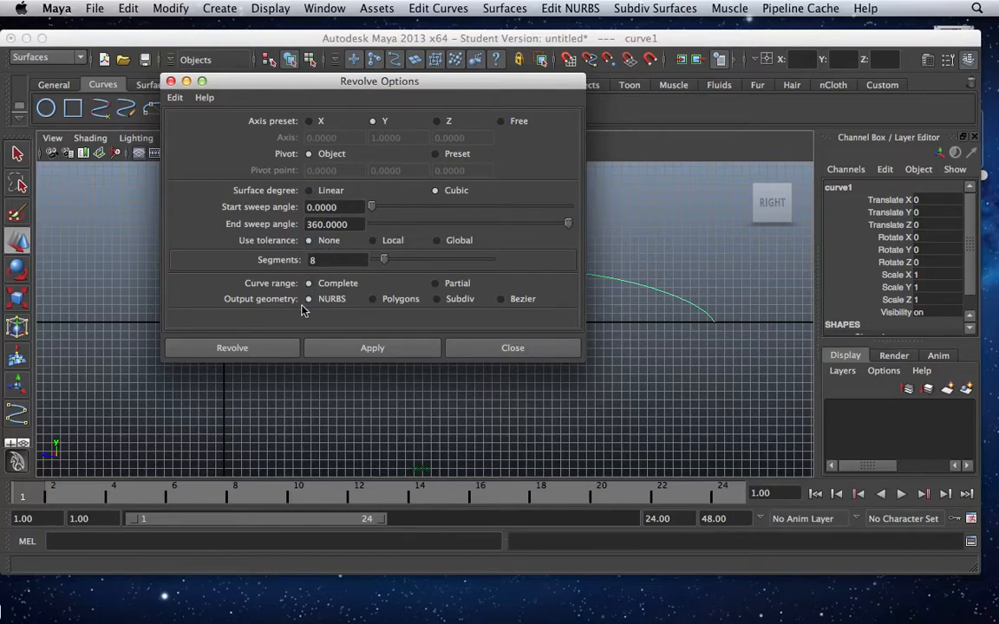
Try revolving the curve about the Y axis as NURBS and inspect the surface in the four-view layout.
click(272, 350)
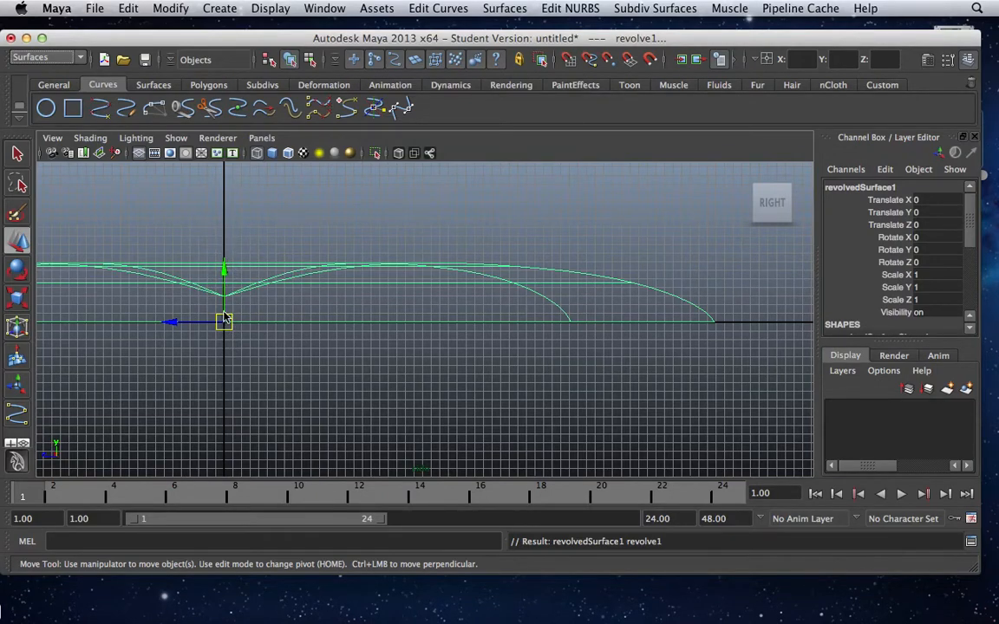
key(space)
click(346, 227)
key(space)
click(405, 240)
key(space)
click(590, 243)
key(space)
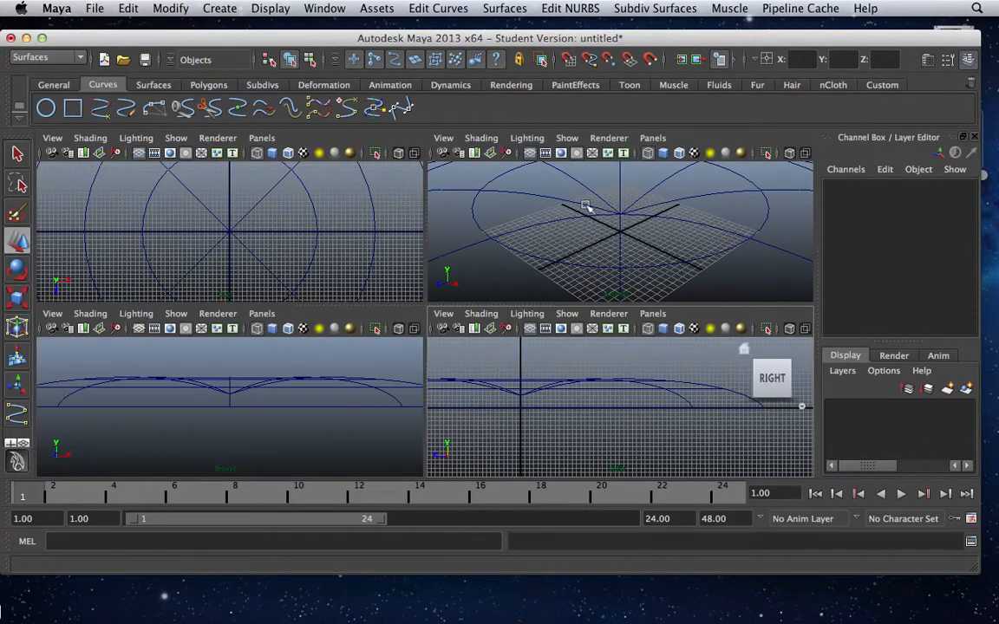
scroll(585, 241, down, 6)
scroll(585, 241, up, 3)
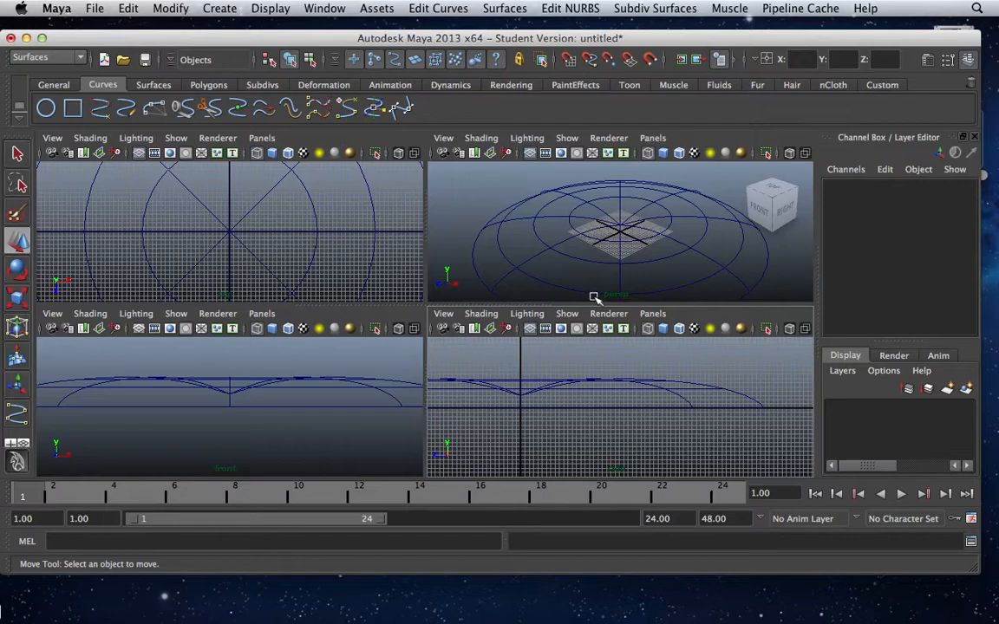
key(space)
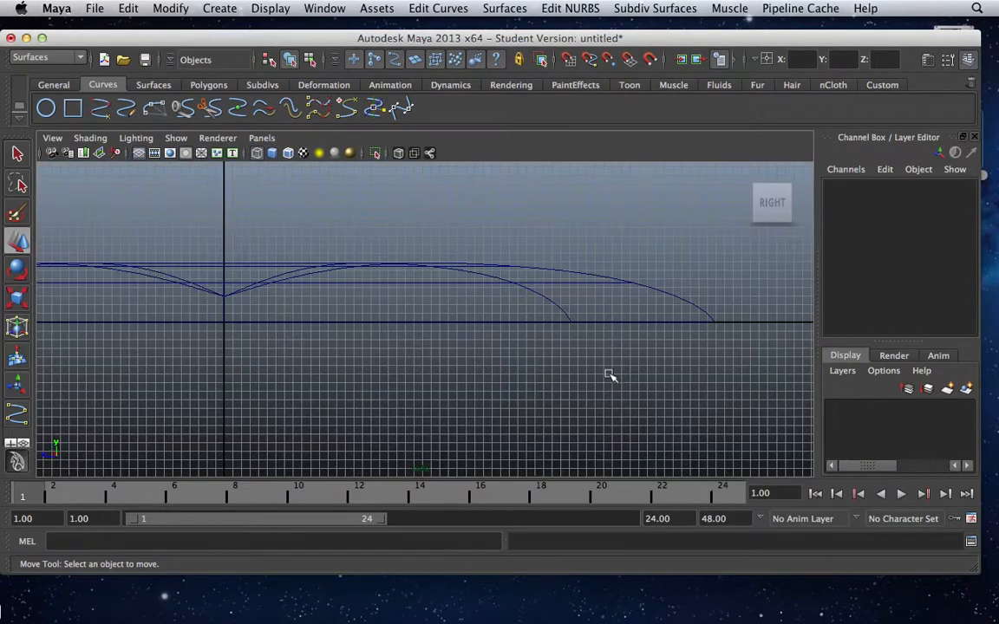
Undo the Y-axis revolve, leaving the profile curve selected.
key(z)
key(z)
key(z)
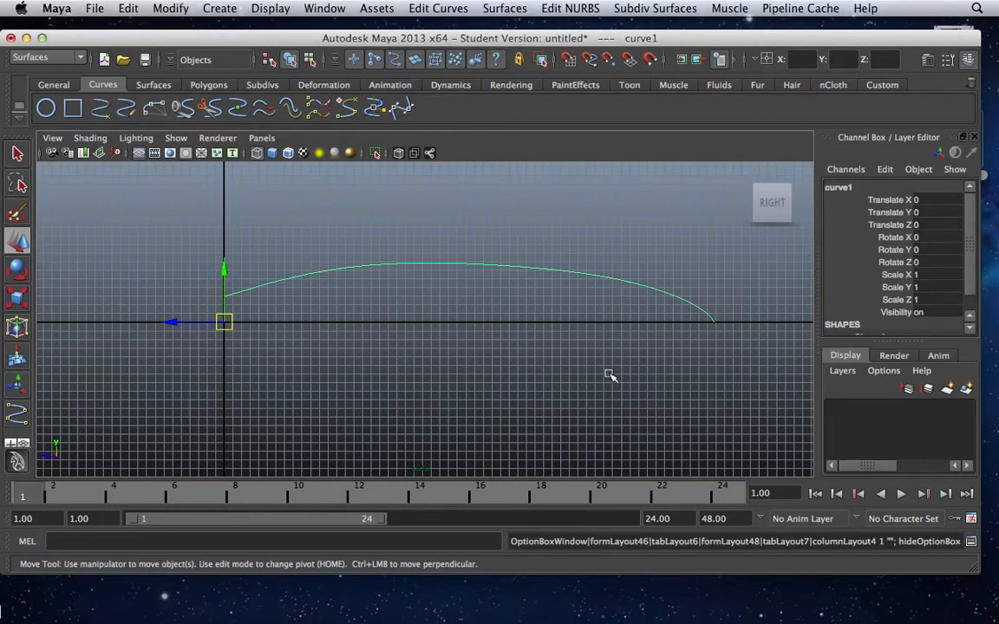
Revolve the profile curve 360 degrees about the Z axis with 8 segments and NURBS output.
click(525, 9)
click(598, 35)
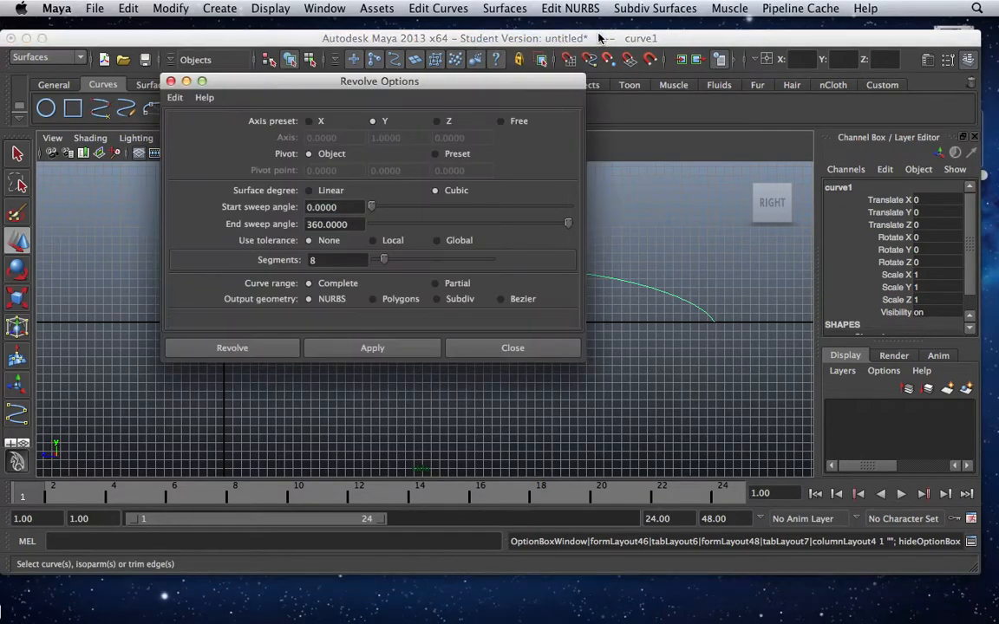
drag(349, 78, 555, 59)
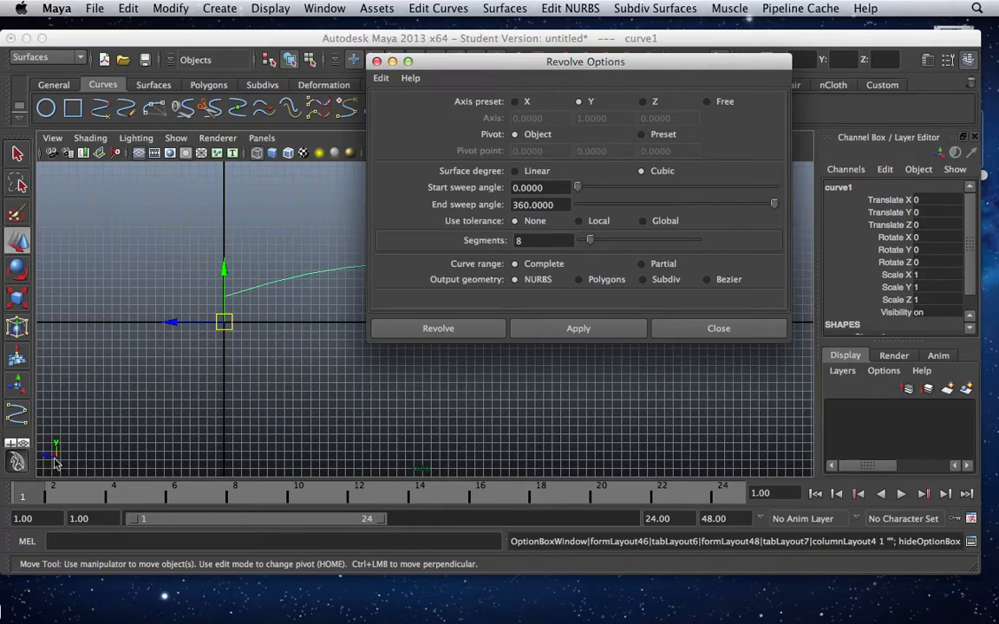
click(644, 102)
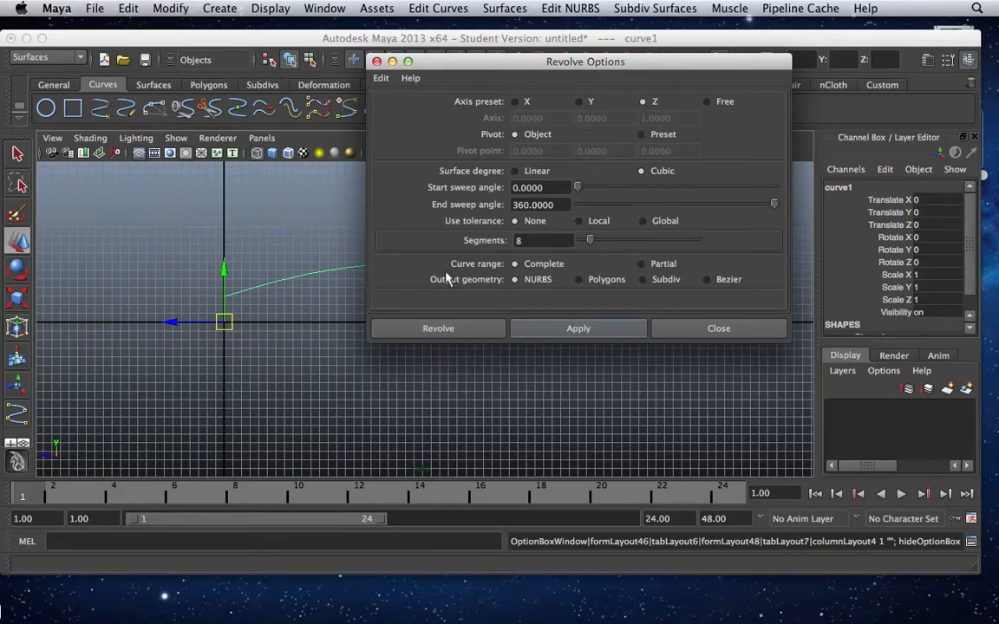
click(440, 329)
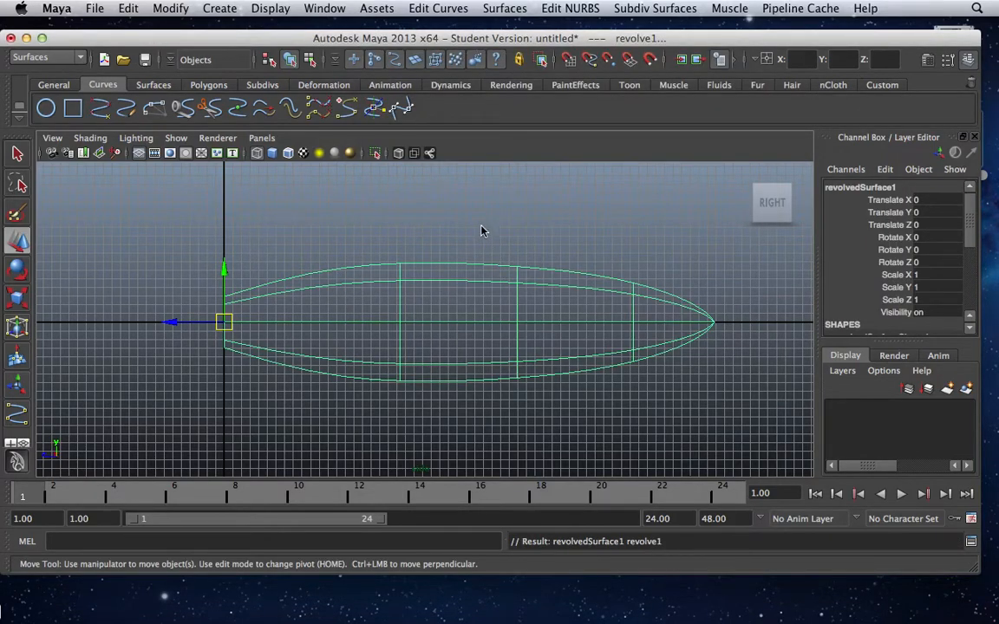
Show the revolved surface smooth-shaded in the full-size perspective view, close up on its open end.
key(space)
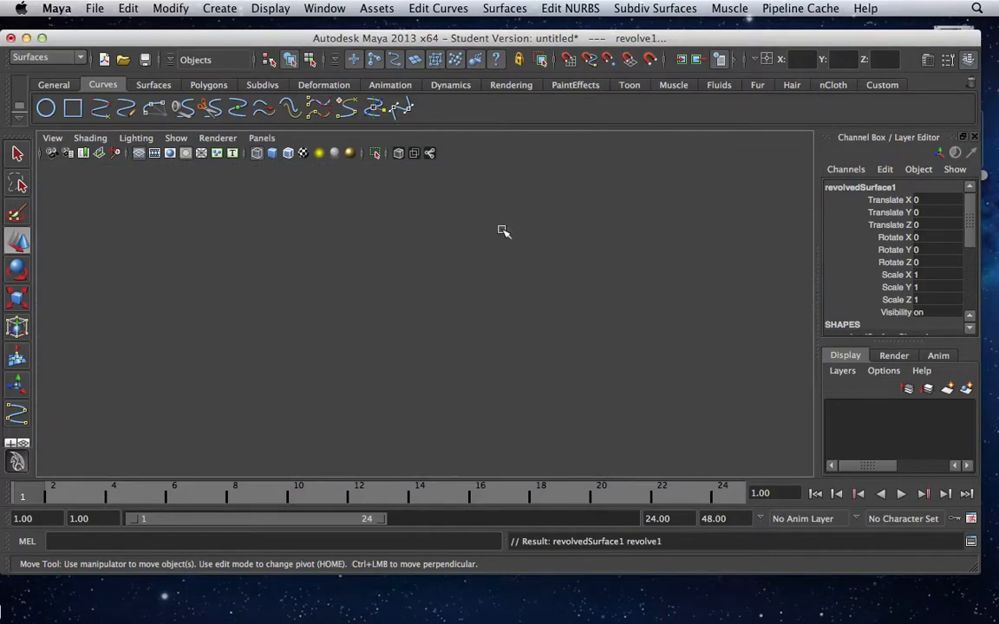
key(space)
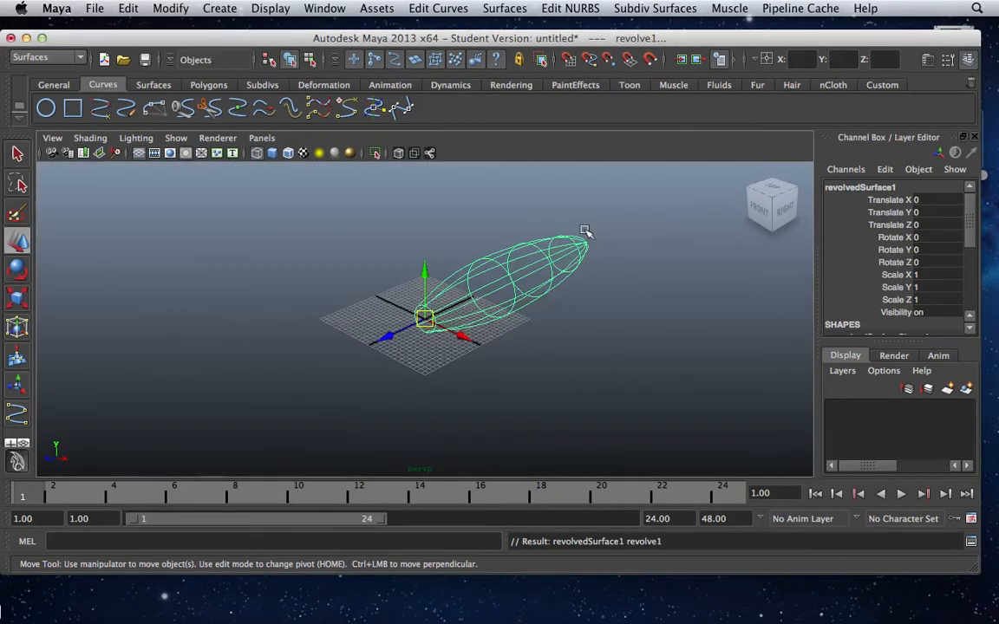
scroll(422, 329, up, 6)
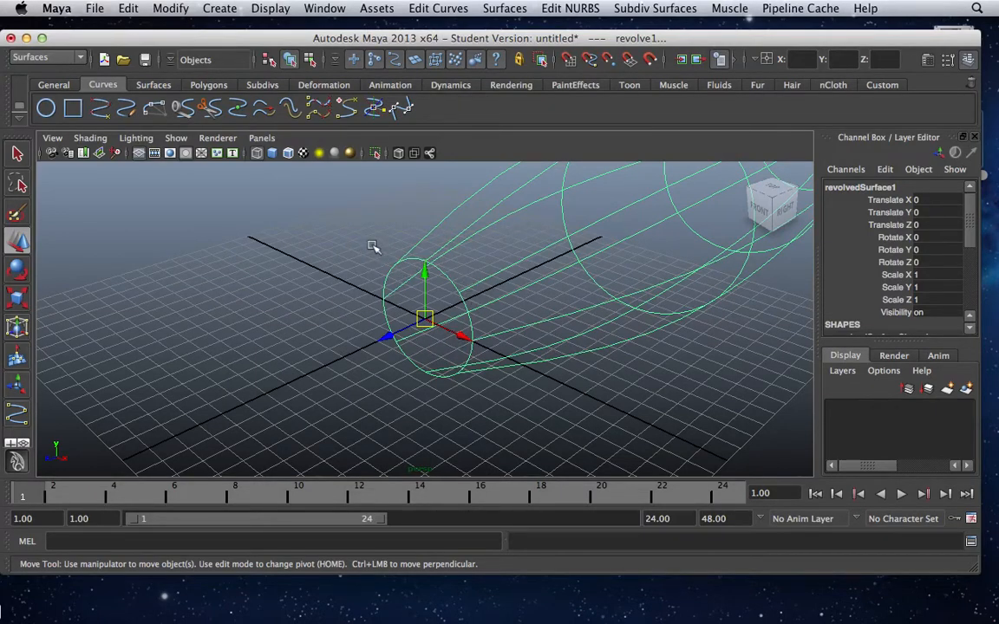
key(5)
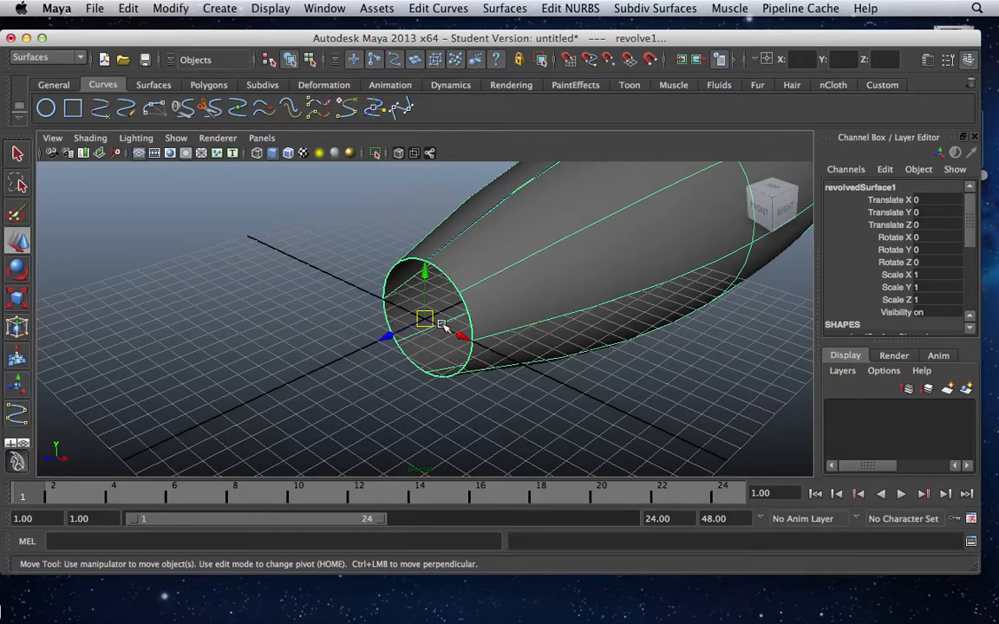
Cap the revolved body's open end with a Planar surface built from the isoparm on its rim.
right_click(490, 275)
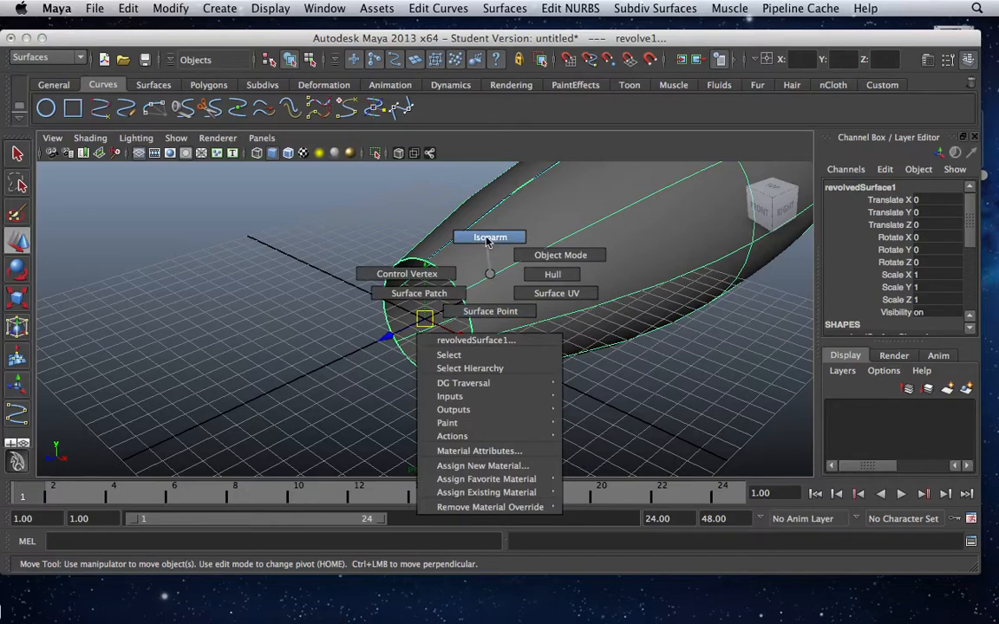
click(489, 238)
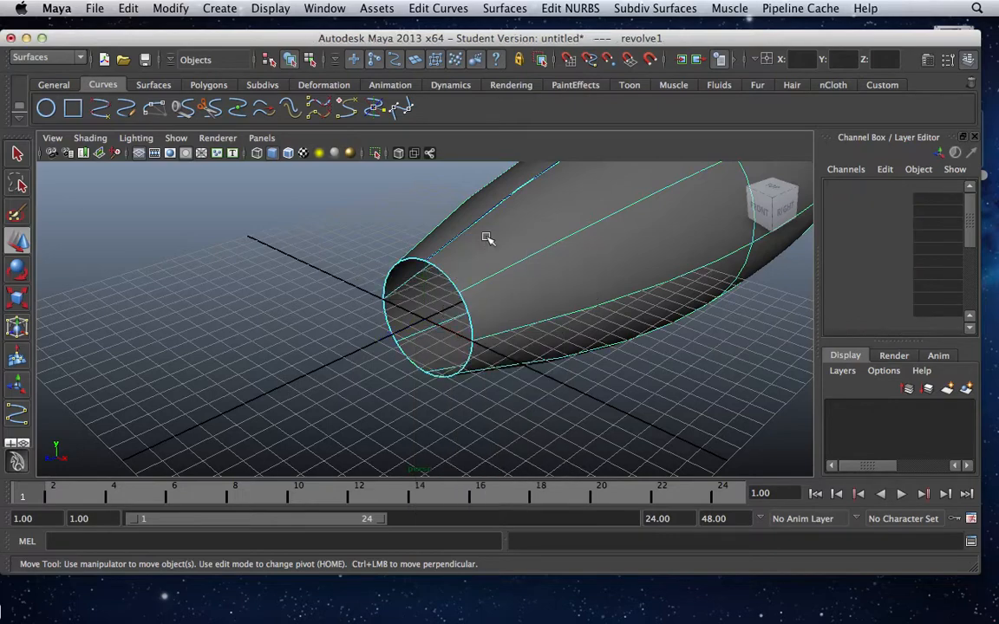
click(310, 59)
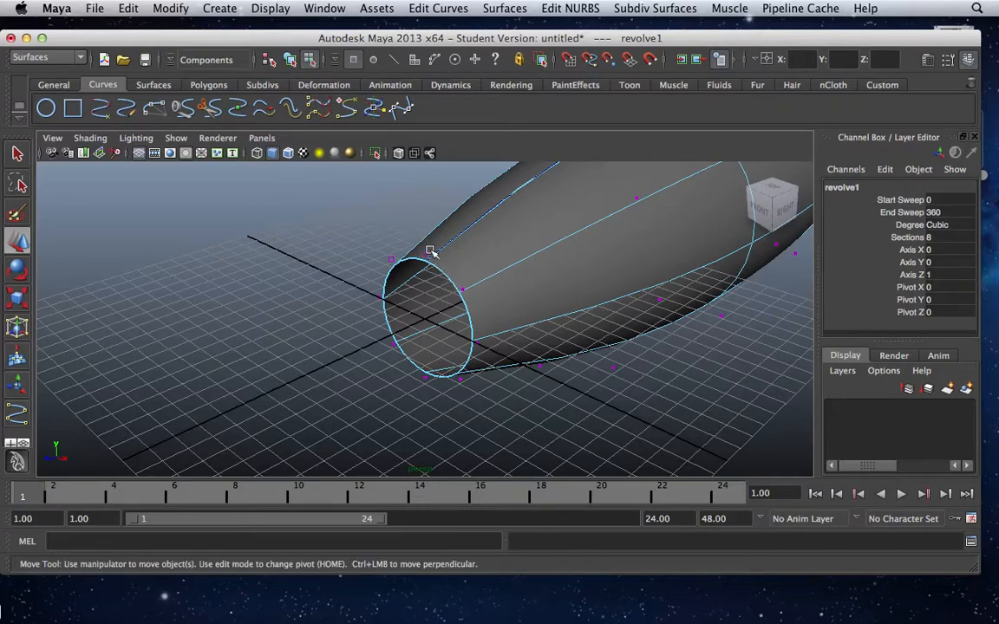
click(392, 237)
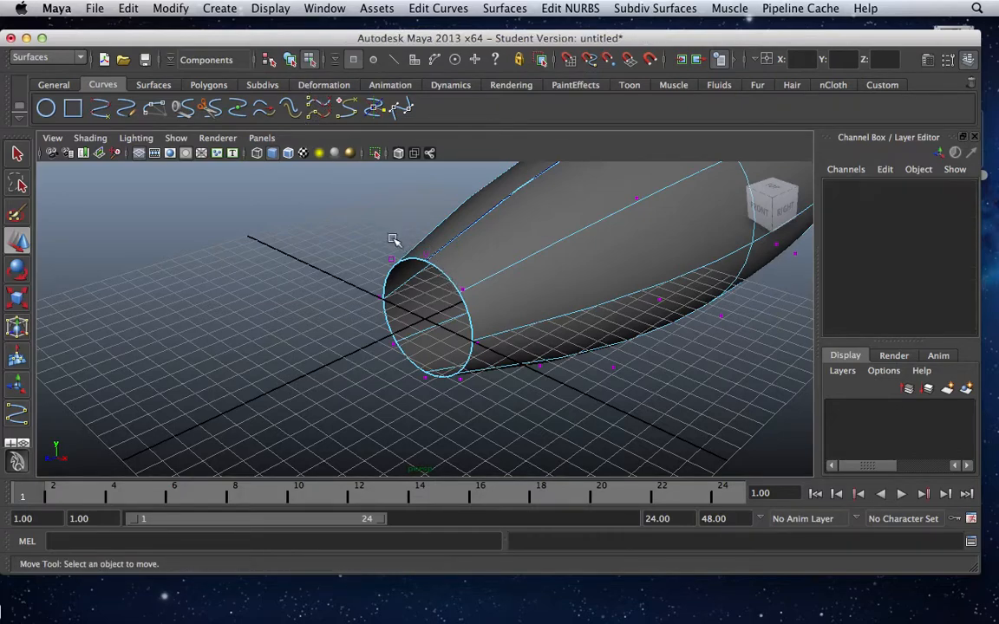
right_drag(452, 276, 456, 243)
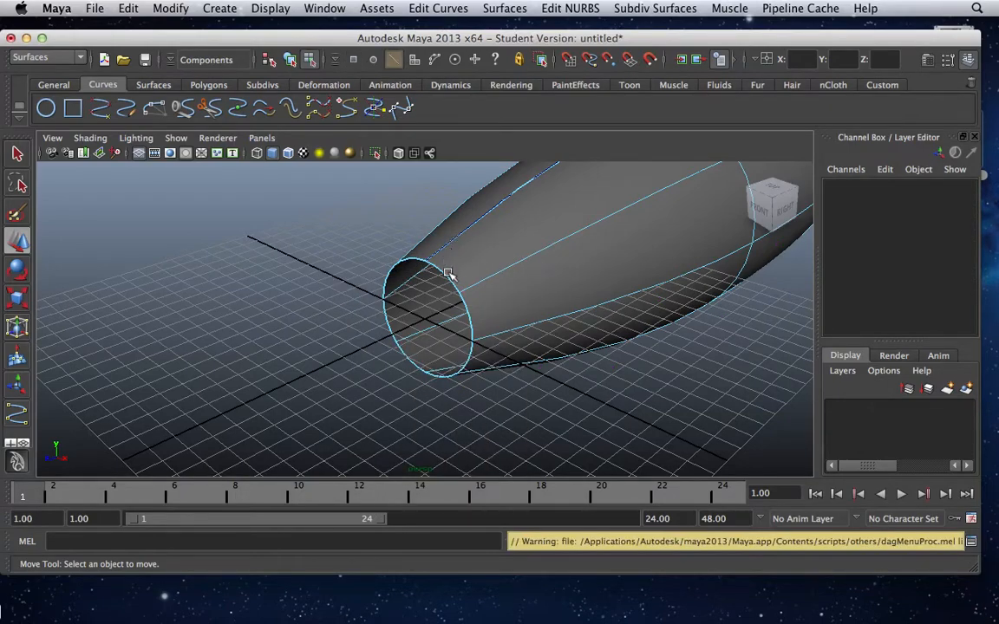
click(447, 278)
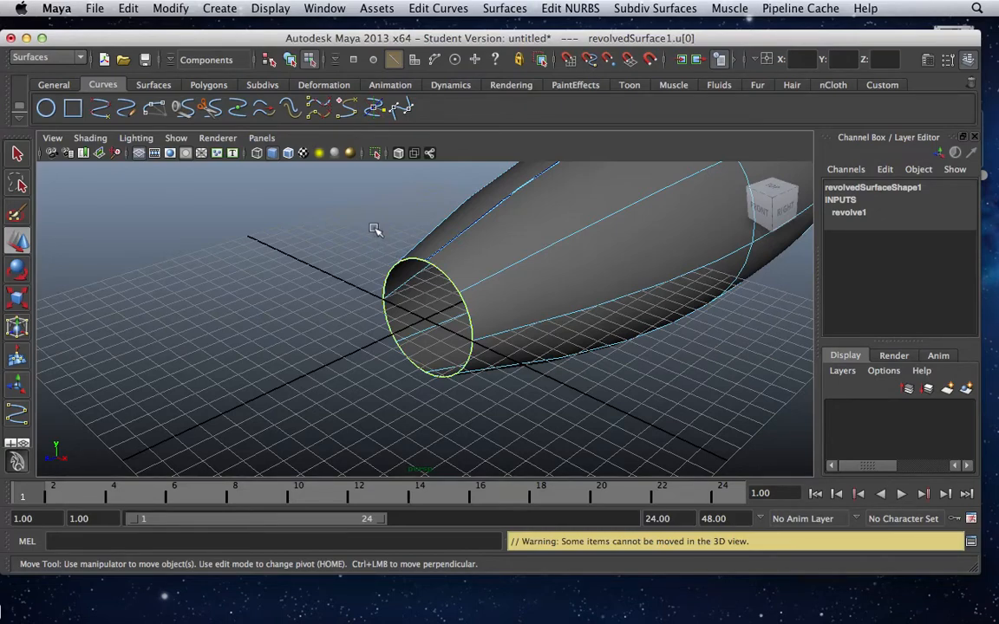
click(506, 8)
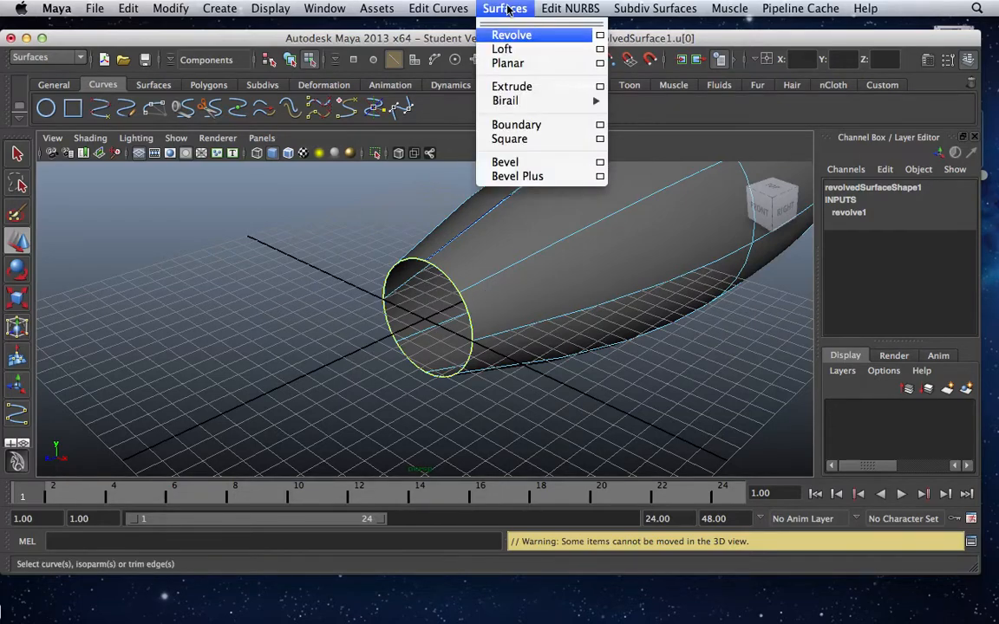
click(507, 63)
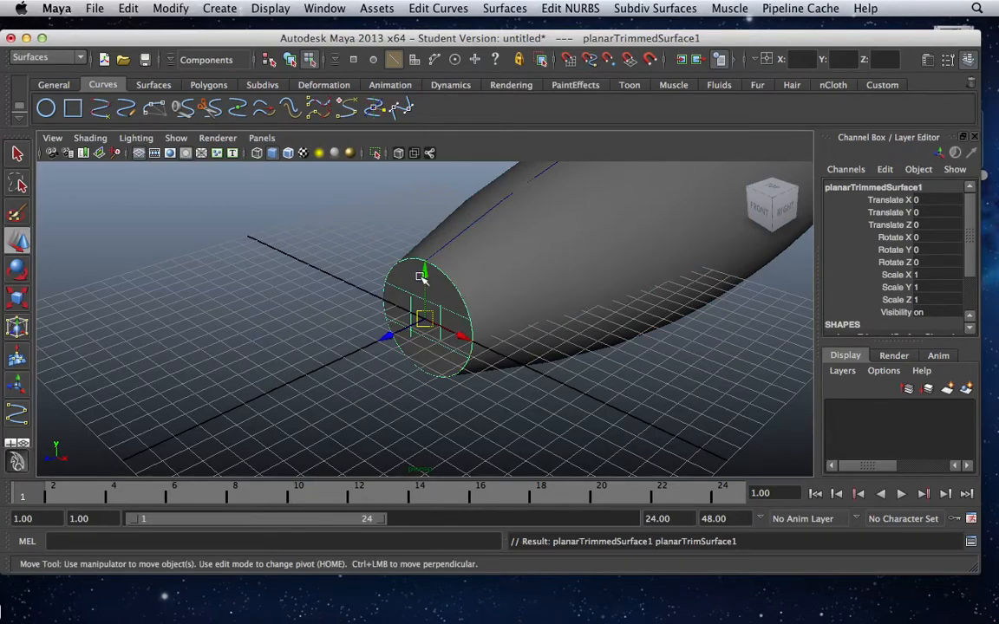
Draw a four-point EP curve in the side view, starting on the cap above the Z axis and arching outward away from the body.
key(space)
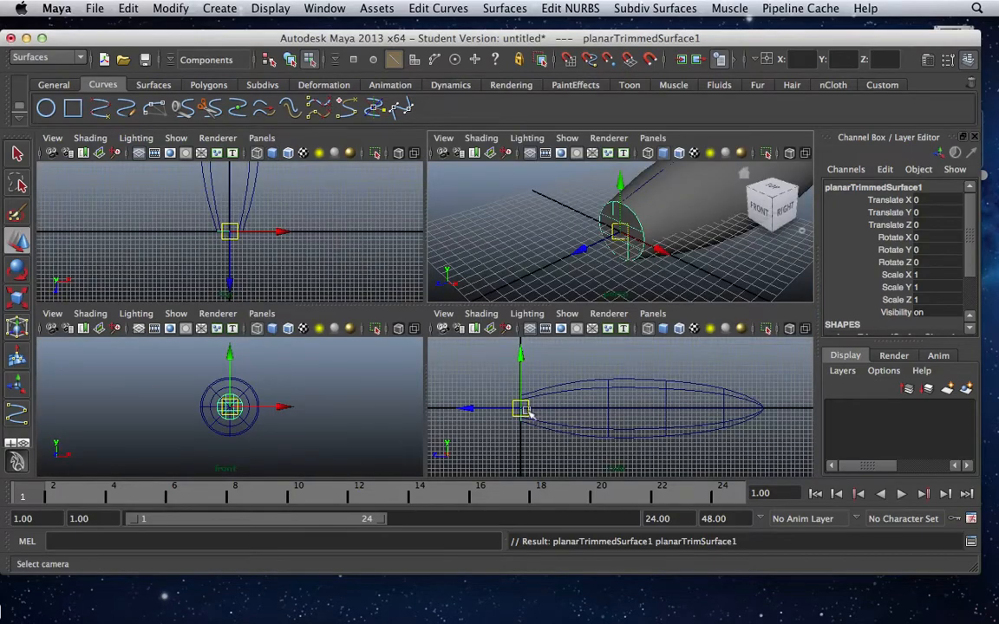
key(space)
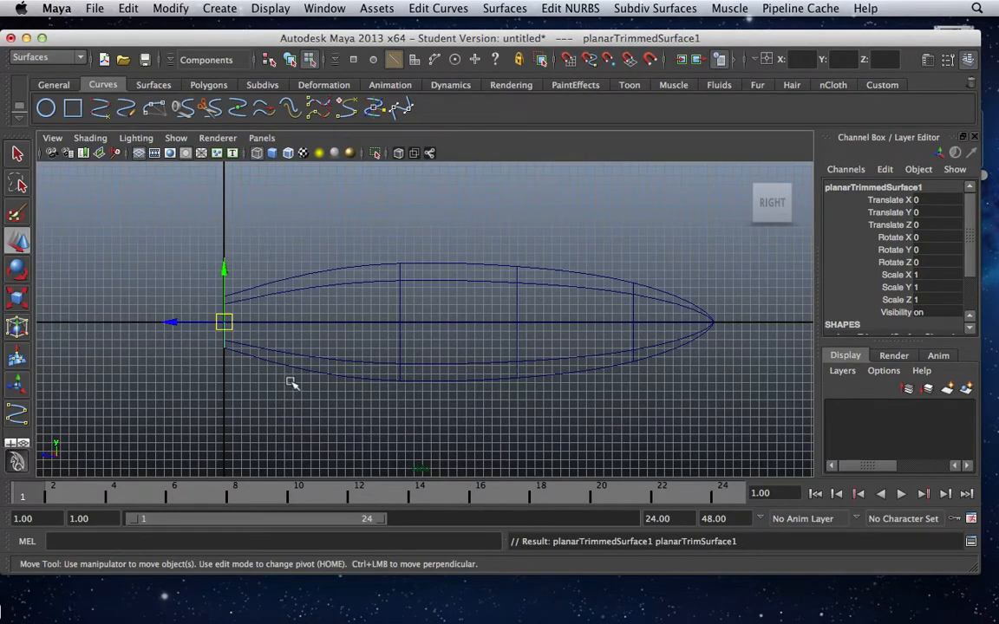
alt+middle_drag(293, 384, 572, 371)
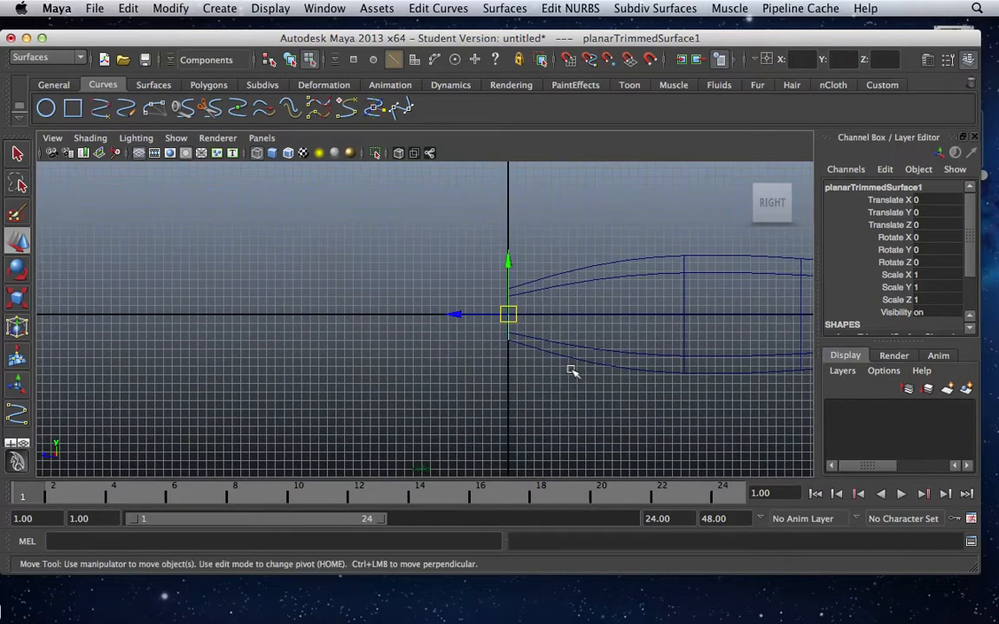
ctrl+alt+drag(372, 245, 622, 395)
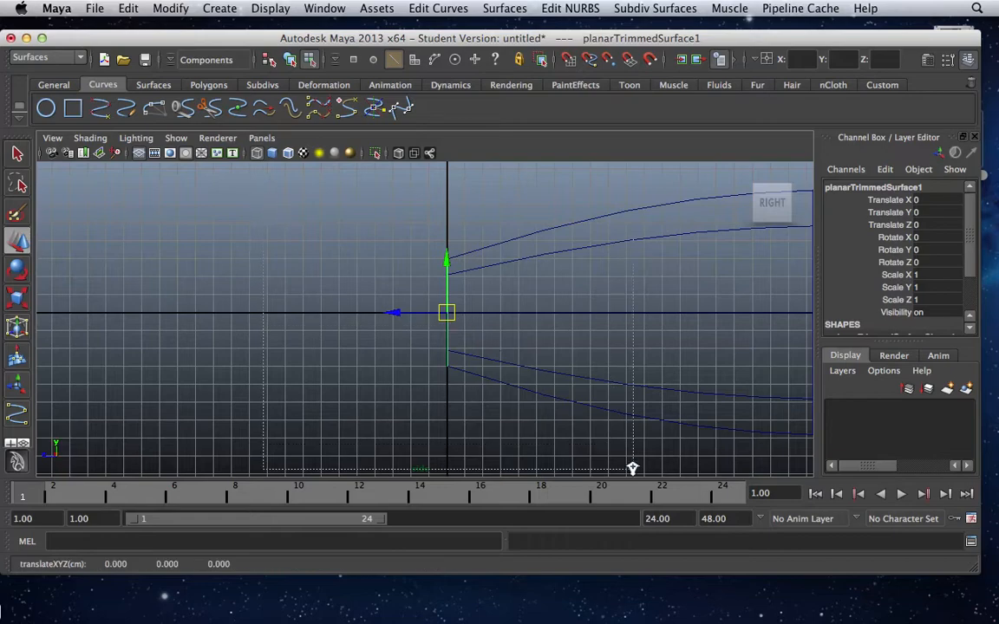
ctrl+alt+drag(617, 460, 616, 461)
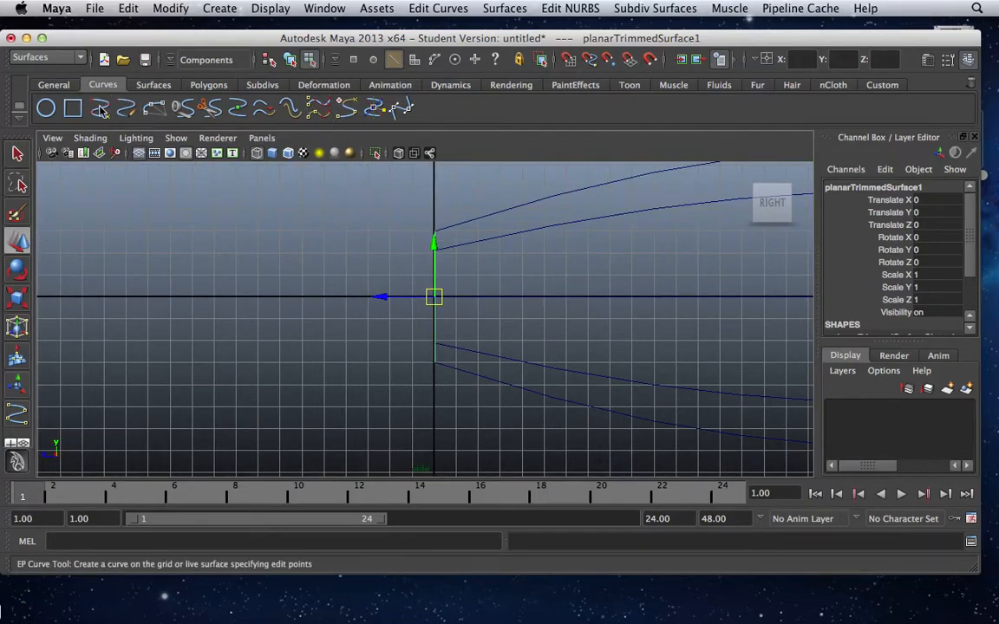
key(q)
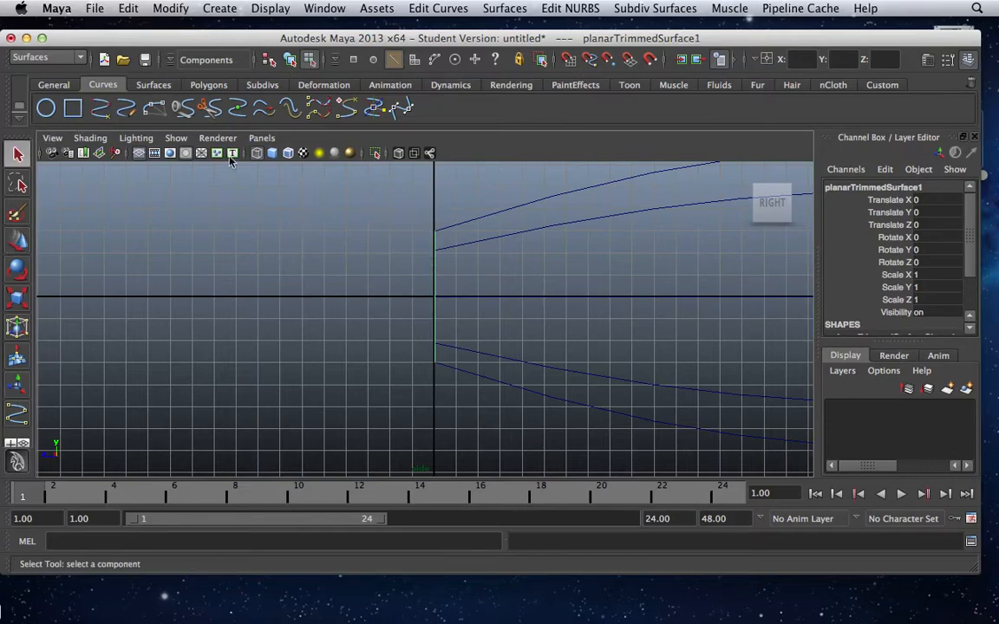
click(101, 113)
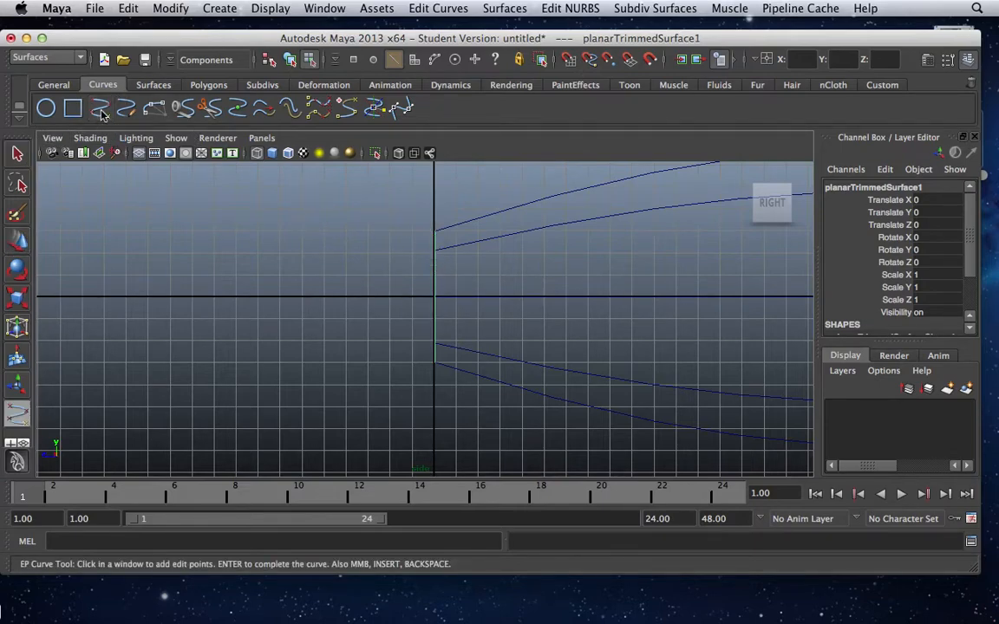
click(433, 263)
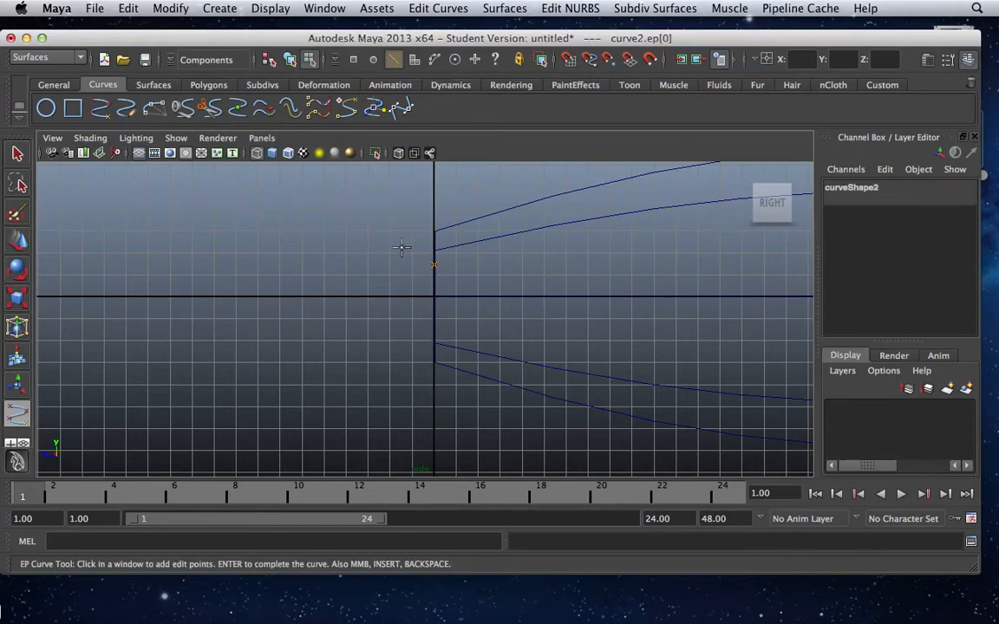
click(393, 246)
click(330, 235)
click(257, 233)
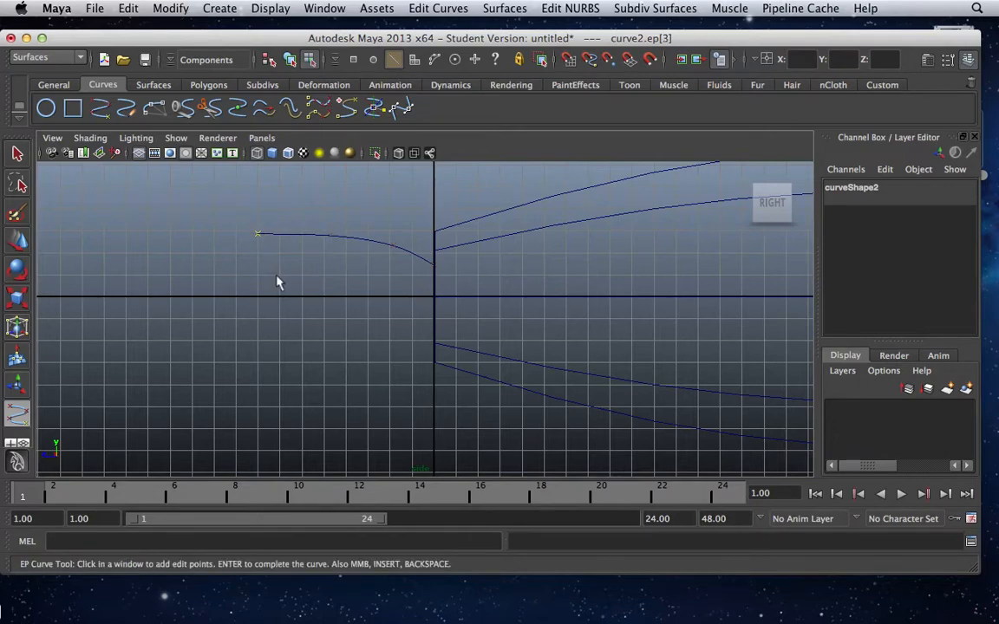
key(q)
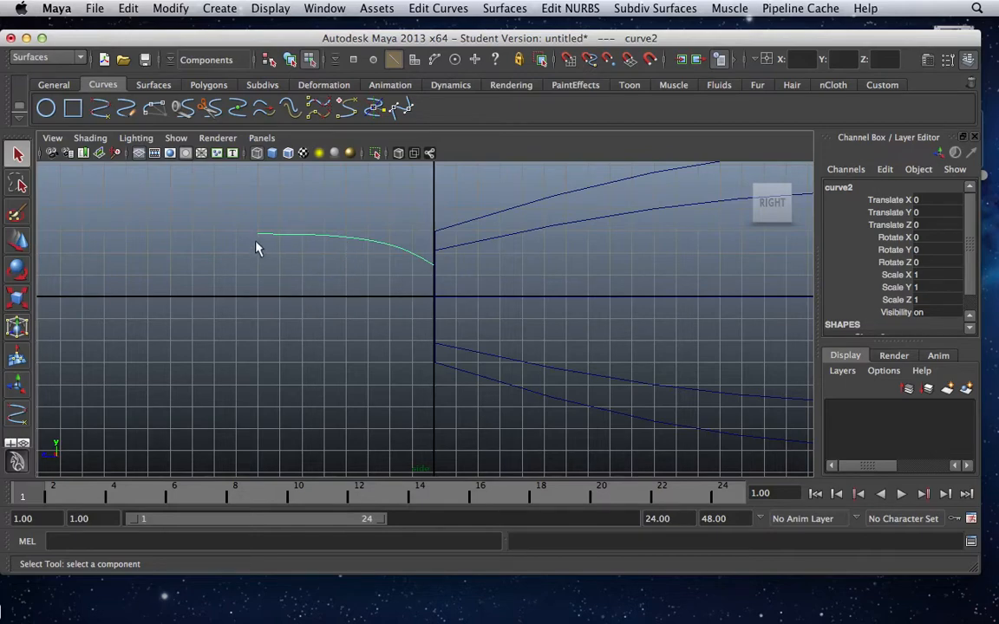
Duplicate the new EP curve and move the copy down to about -0.307 in Y.
key(ctrl+d)
key(w)
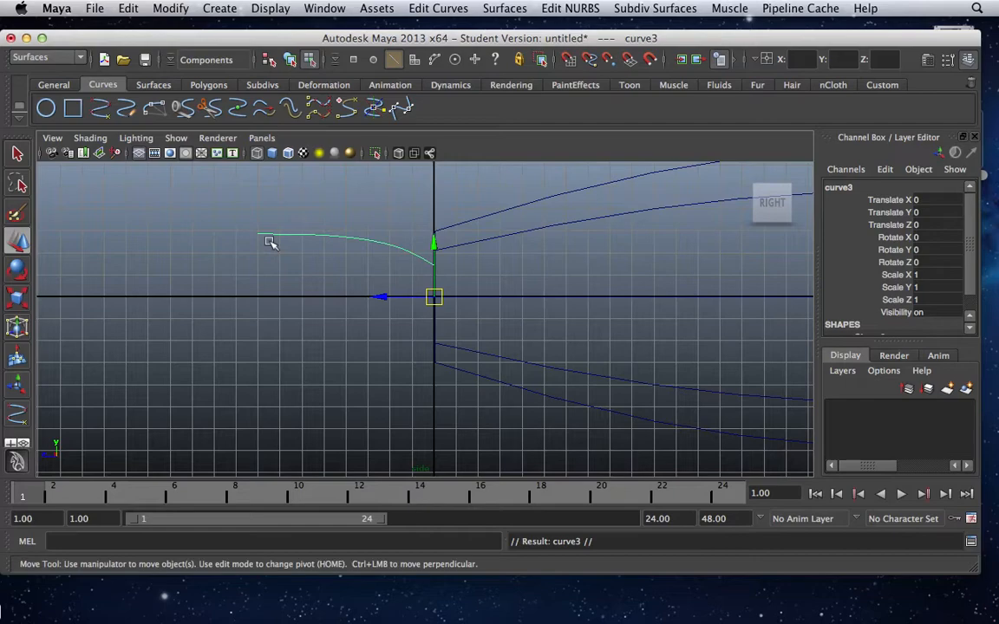
click(435, 246)
drag(437, 249, 438, 266)
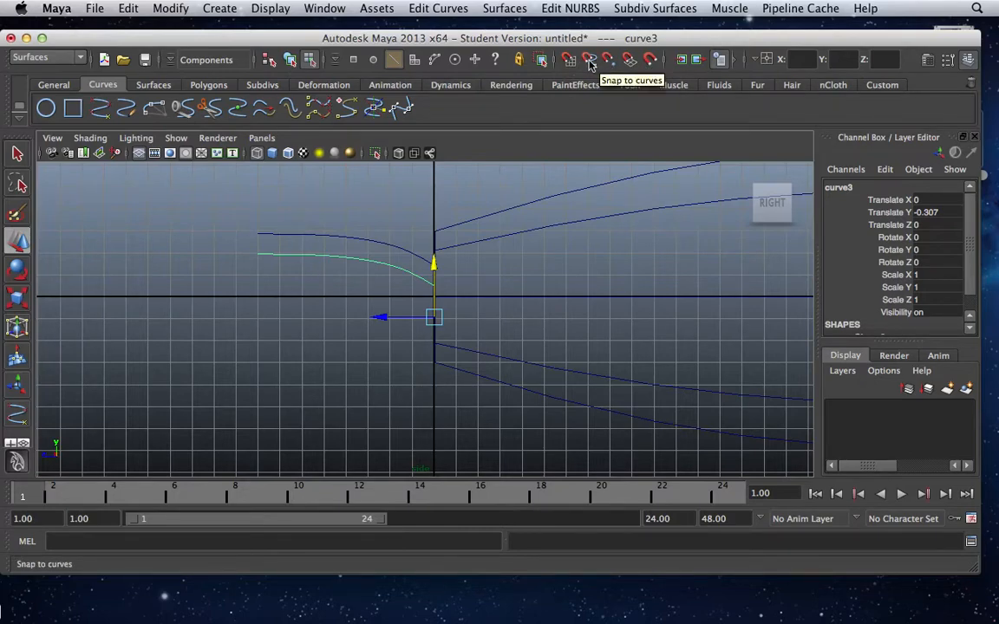
Try joining the outer ends of the two curves with a curve-snapped EP segment, and undo its points.
click(101, 109)
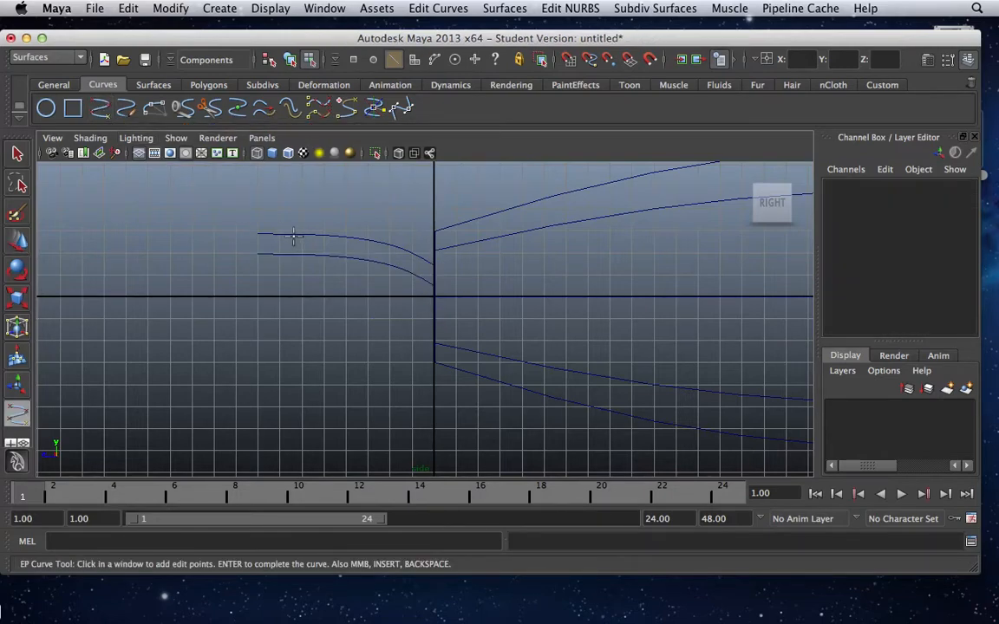
click(589, 60)
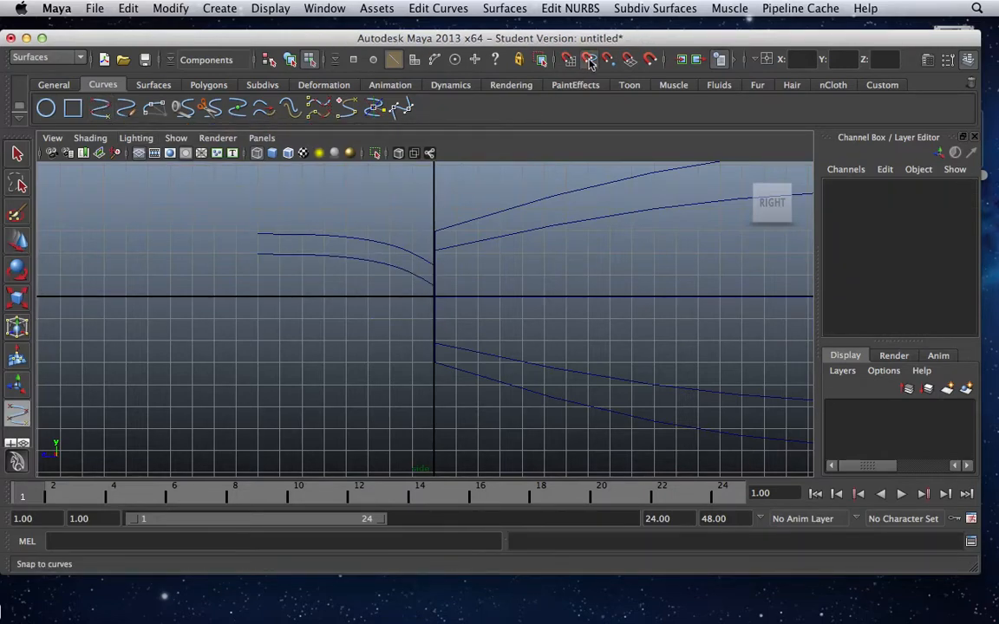
click(258, 234)
click(253, 253)
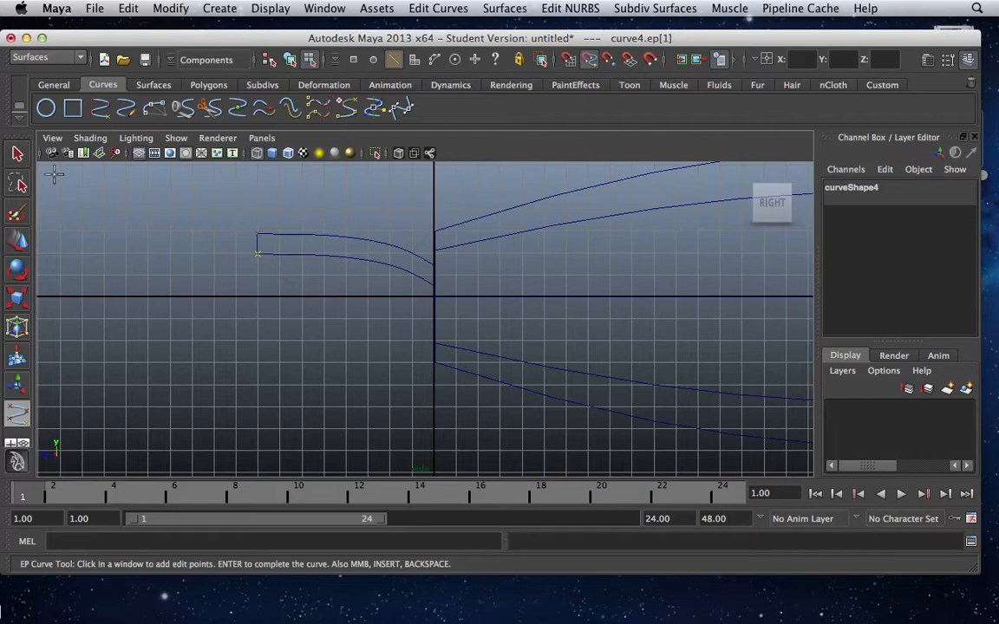
key(z)
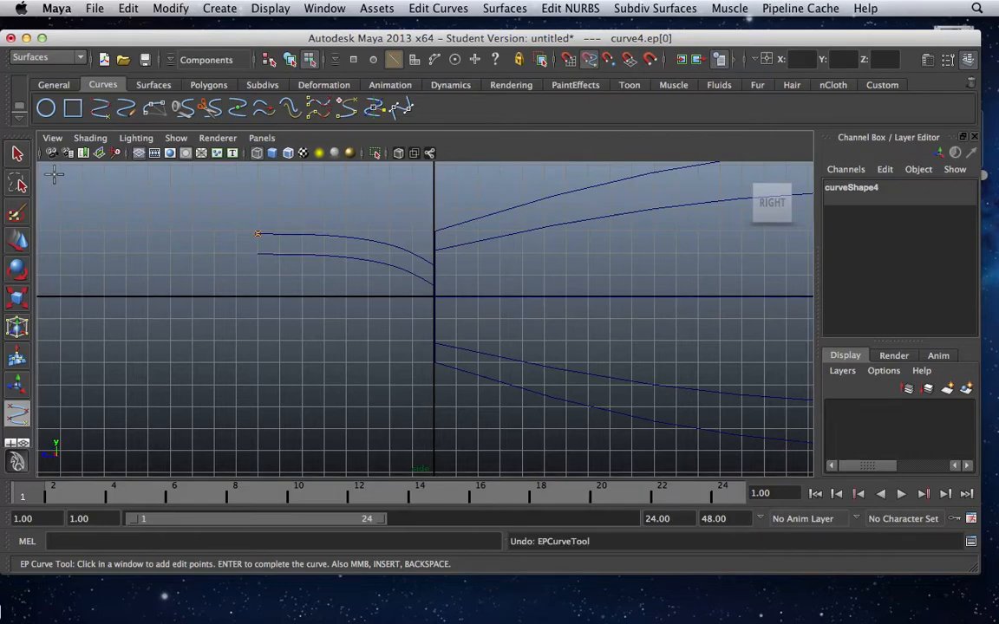
key(z)
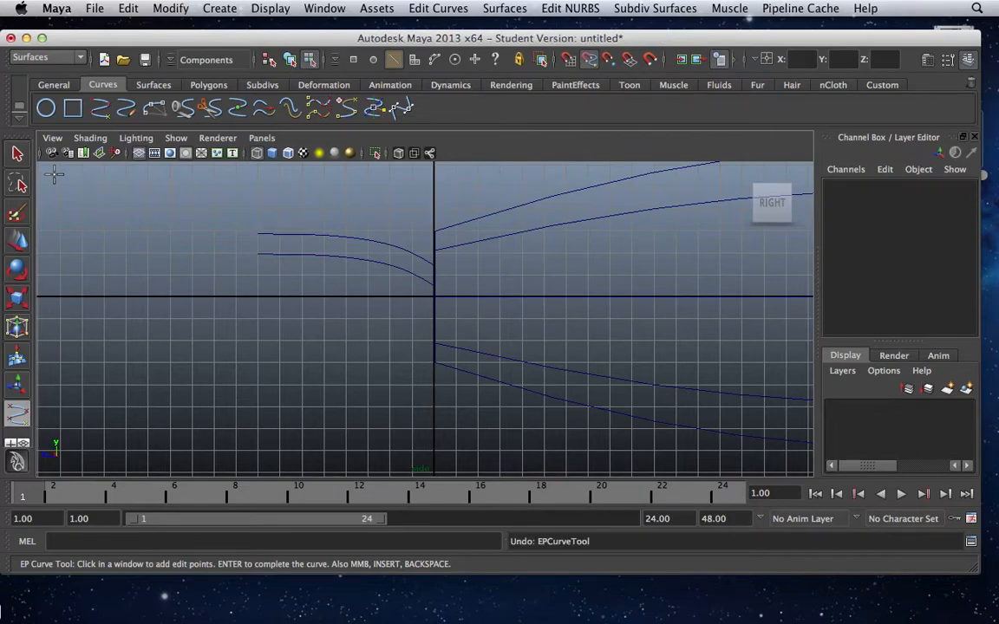
Close the outer ends of the two parallel curves with a straight two-point EP curve, using curve snapping.
click(590, 60)
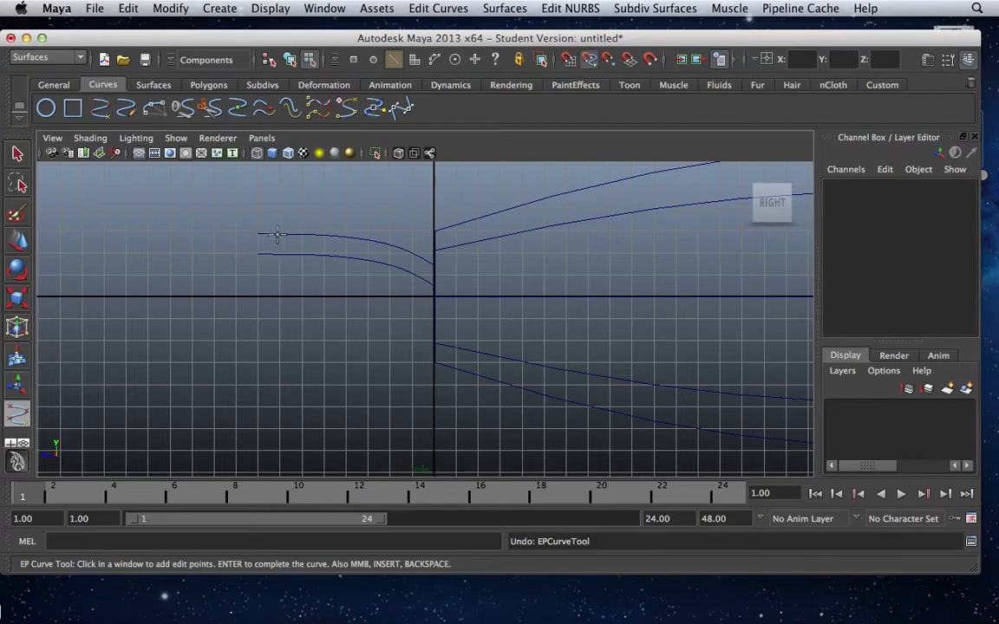
click(100, 111)
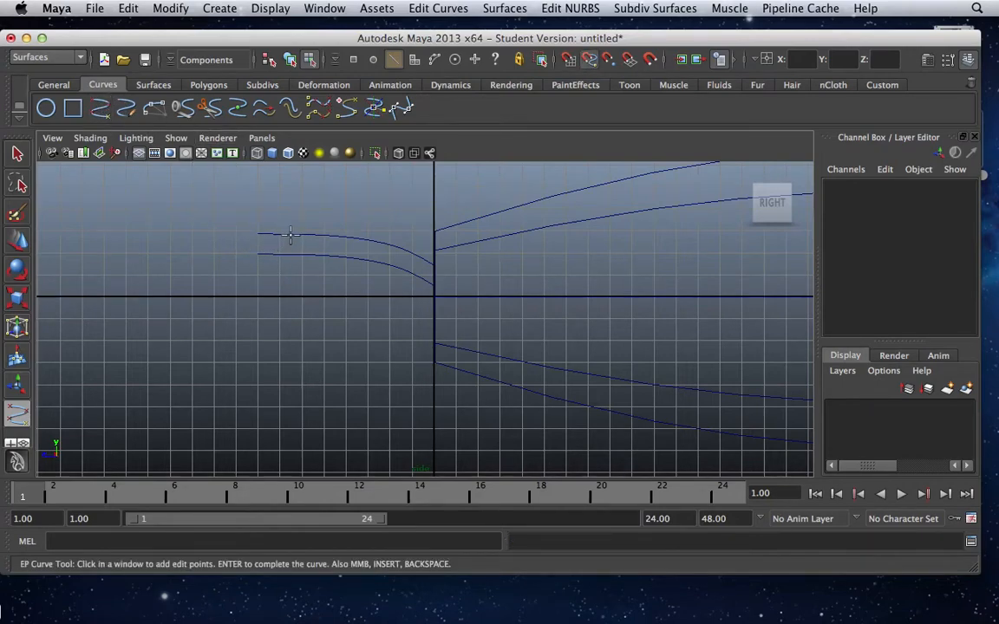
click(258, 233)
click(257, 253)
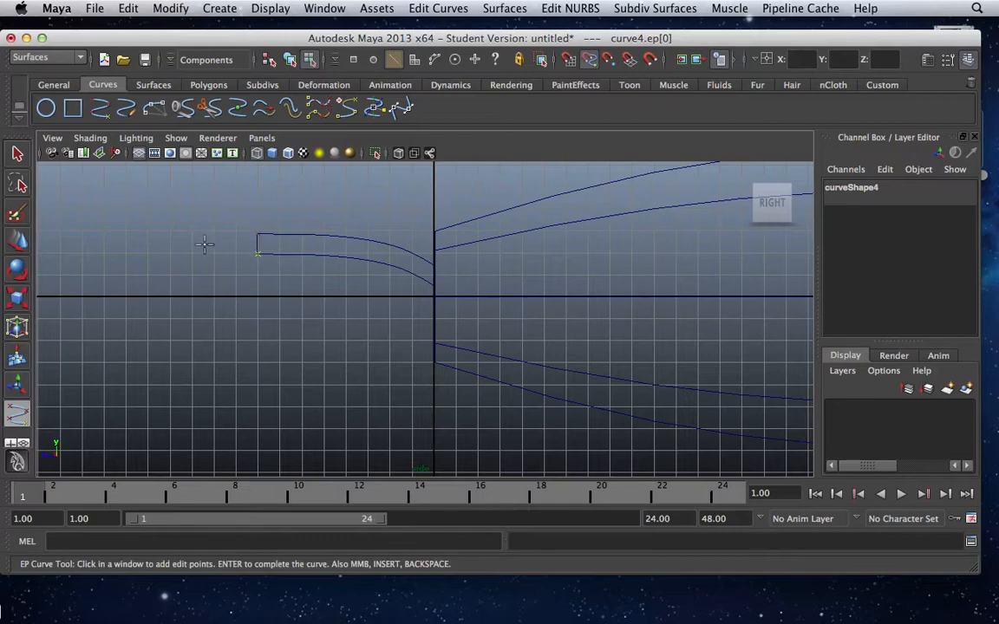
key(w)
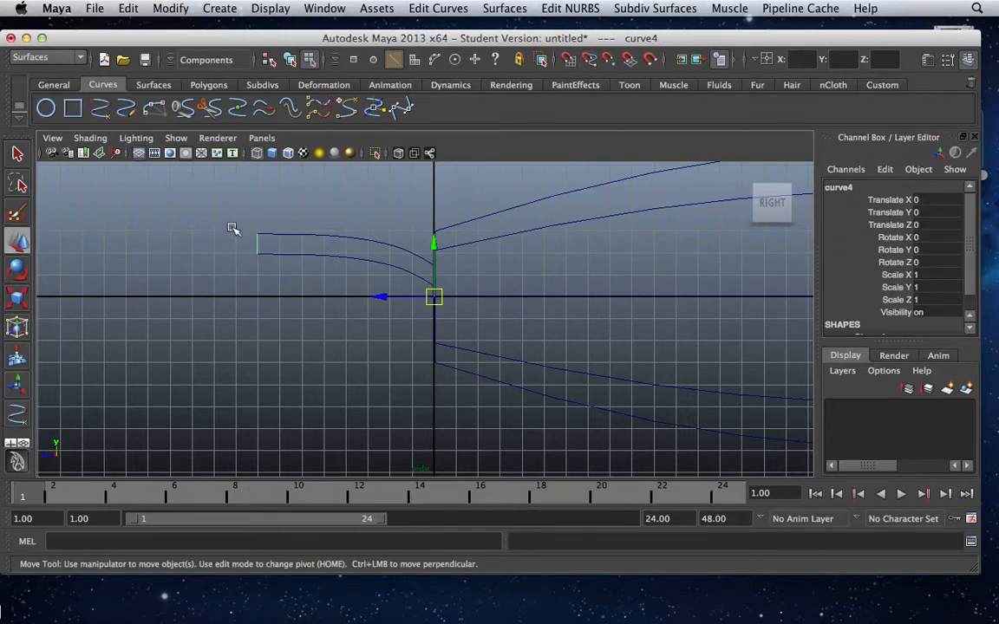
click(592, 66)
click(591, 66)
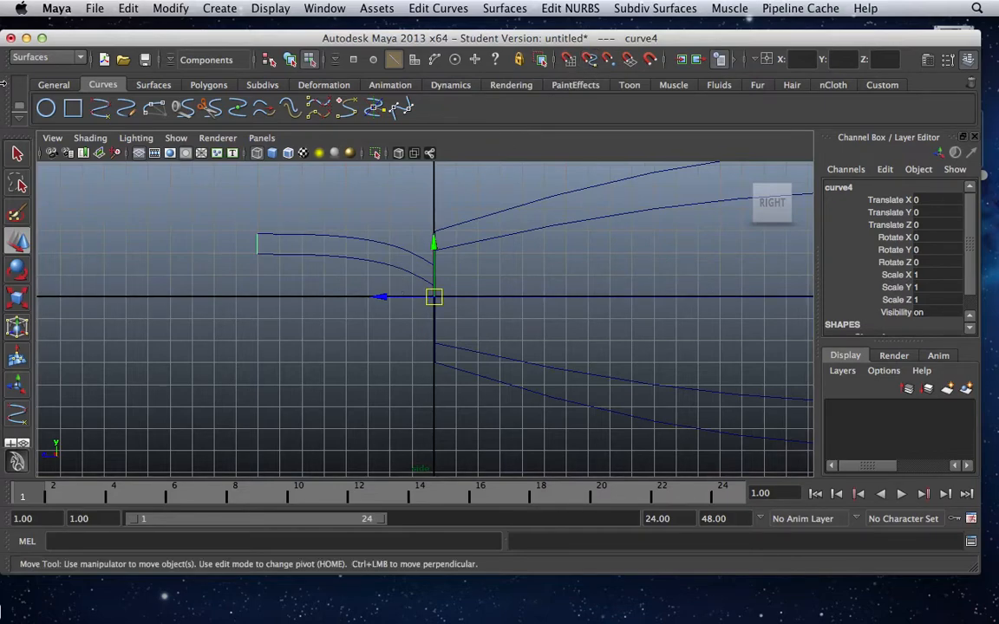
Select all three nozzle profile curves in hierarchy selection mode and move them up about 0.237 in Y.
click(17, 153)
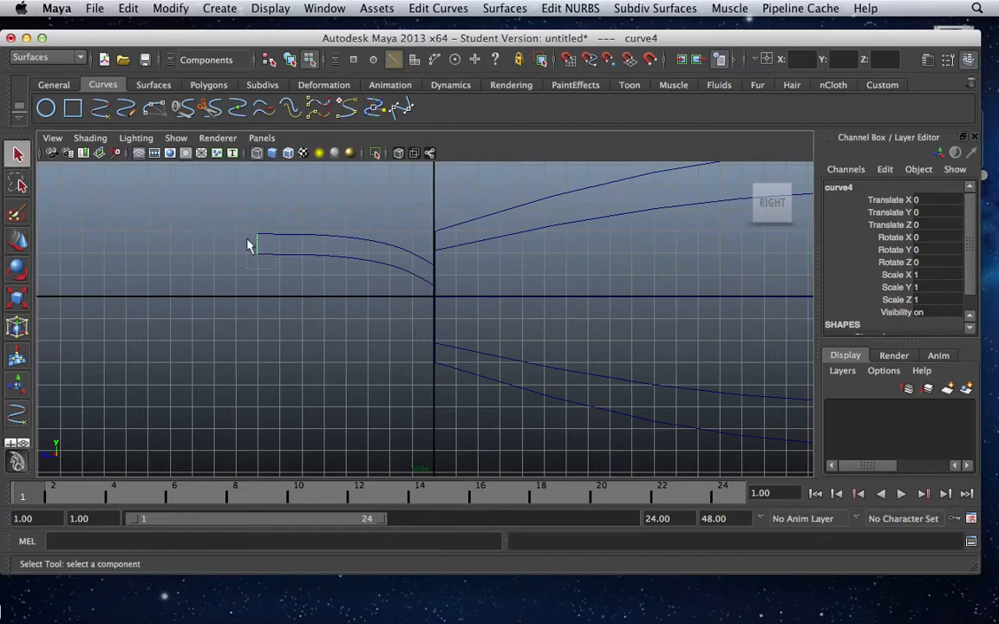
click(223, 214)
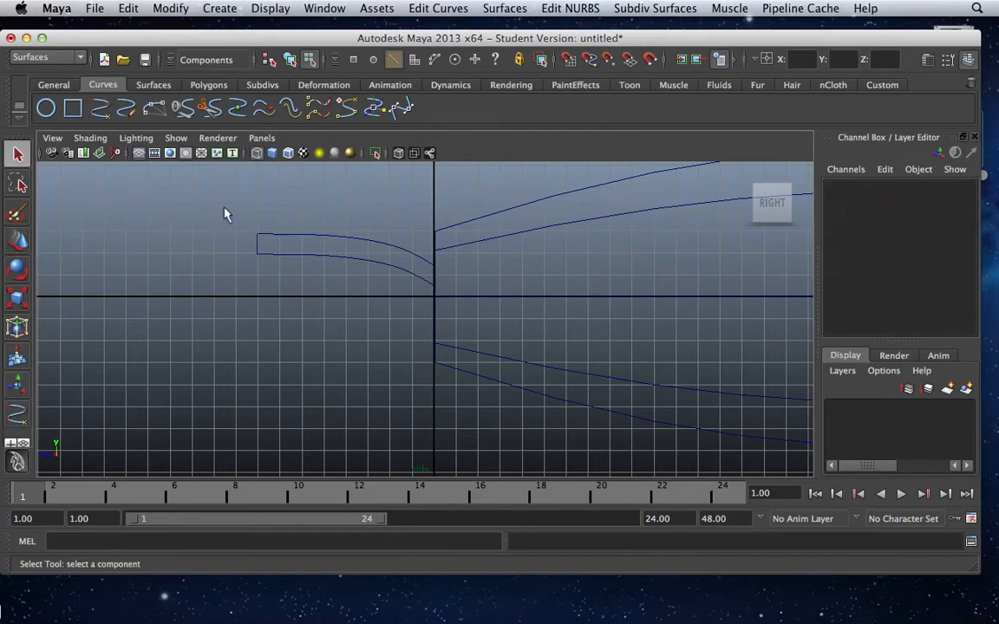
click(270, 60)
drag(283, 262, 225, 217)
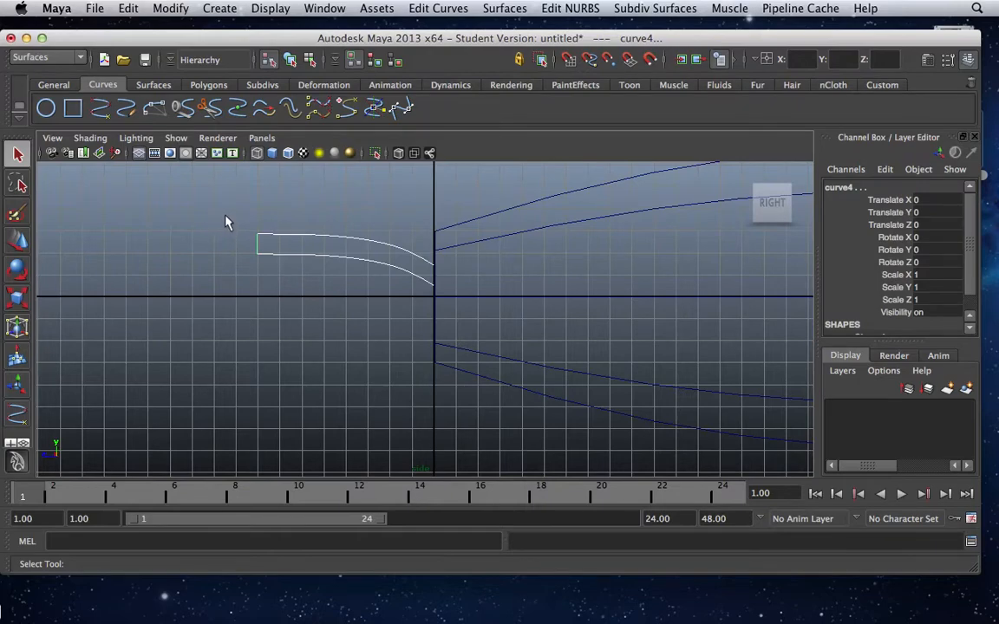
key(w)
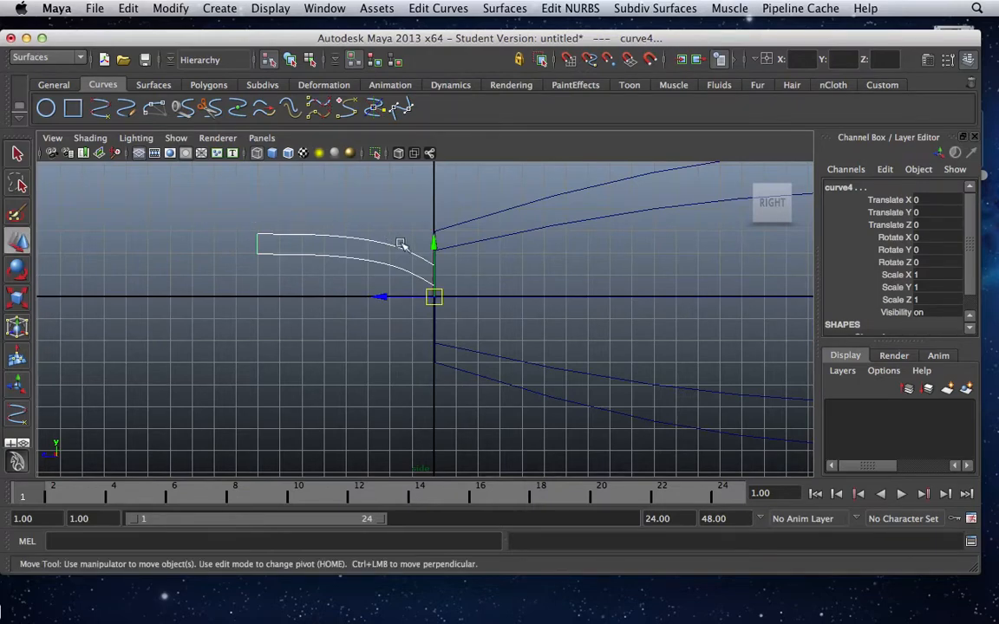
drag(437, 250, 438, 228)
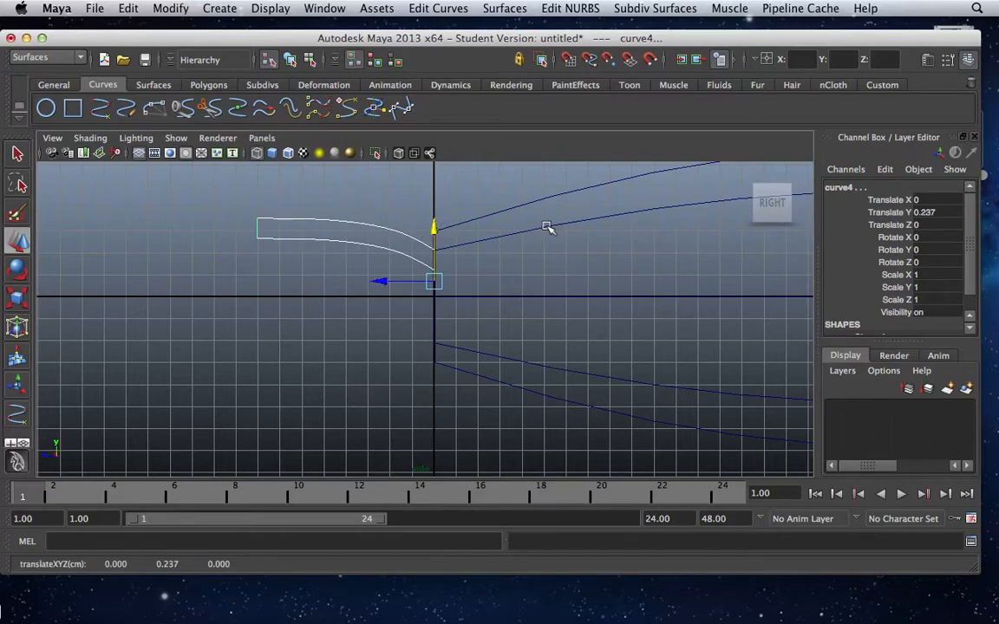
Try revolving the three nozzle profile curves, inspect the surface in the perspective view, and undo the revolve.
key(space)
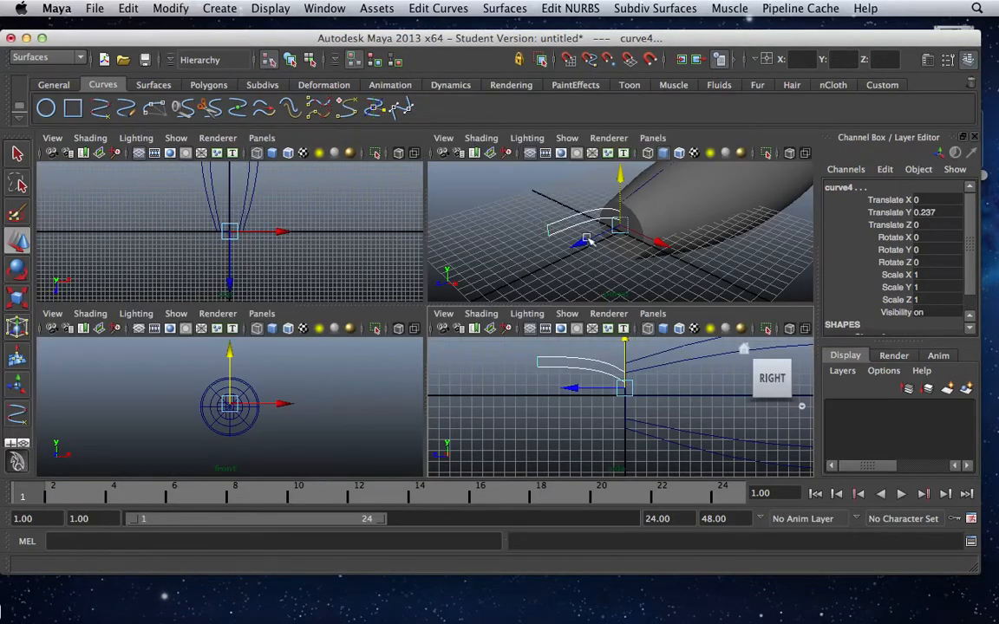
click(511, 9)
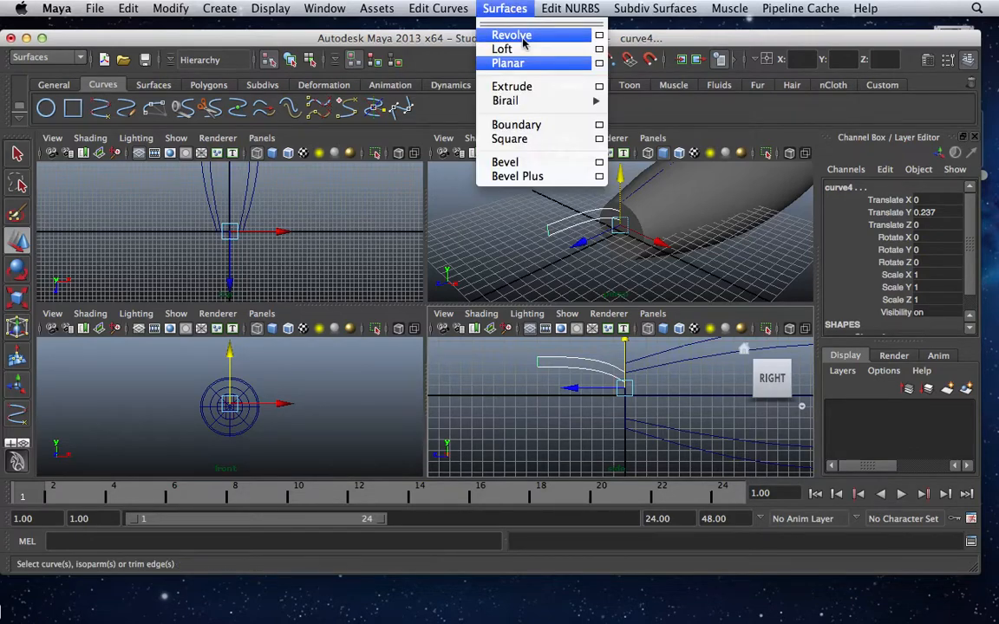
click(523, 38)
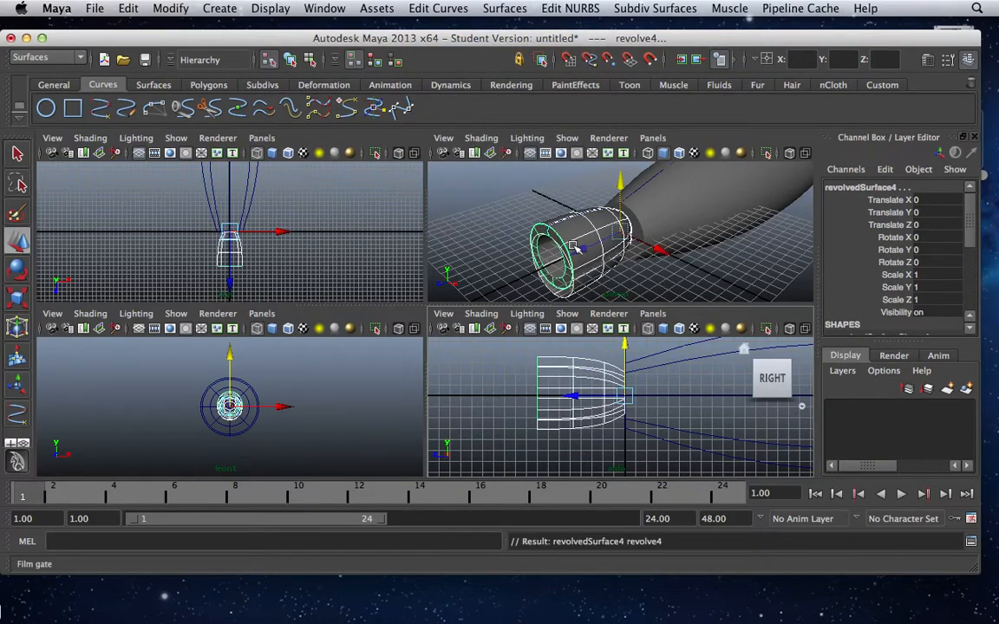
key(space)
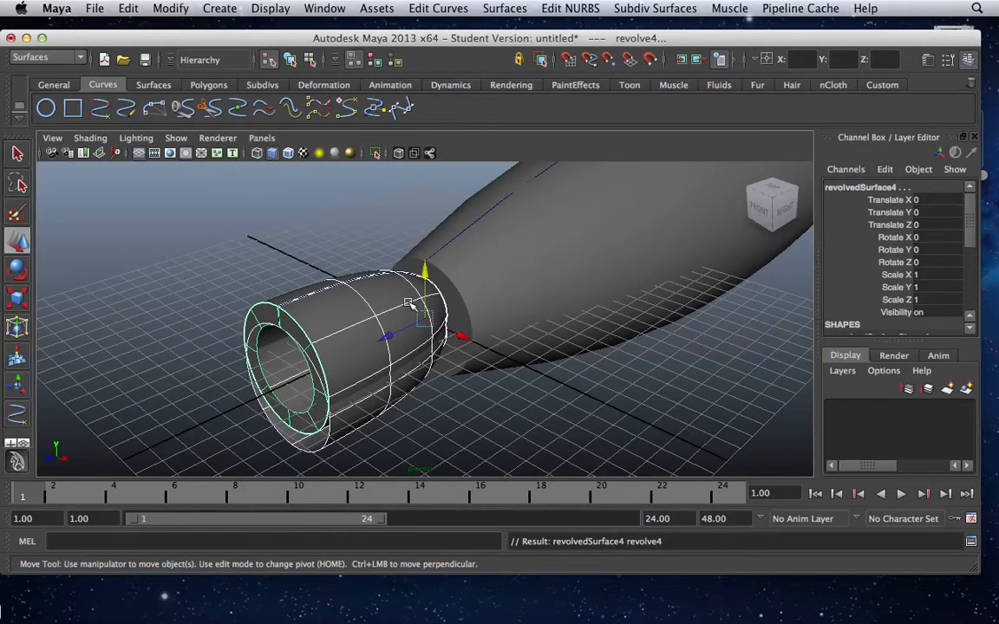
scroll(411, 317, down, 5)
alt+drag(412, 316, 371, 285)
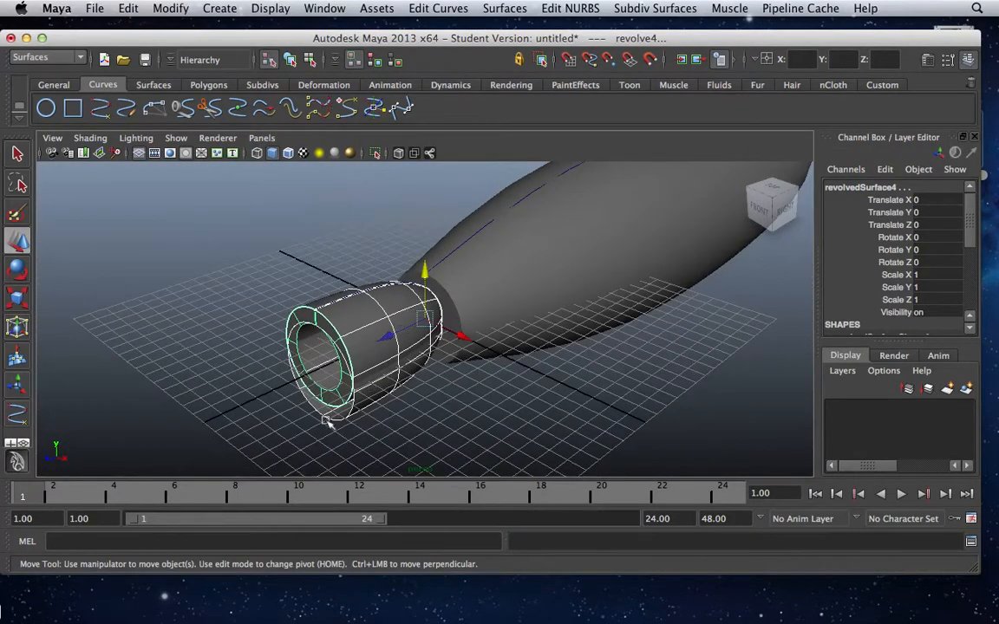
alt+drag(304, 387, 263, 359)
key(ctrl+z)
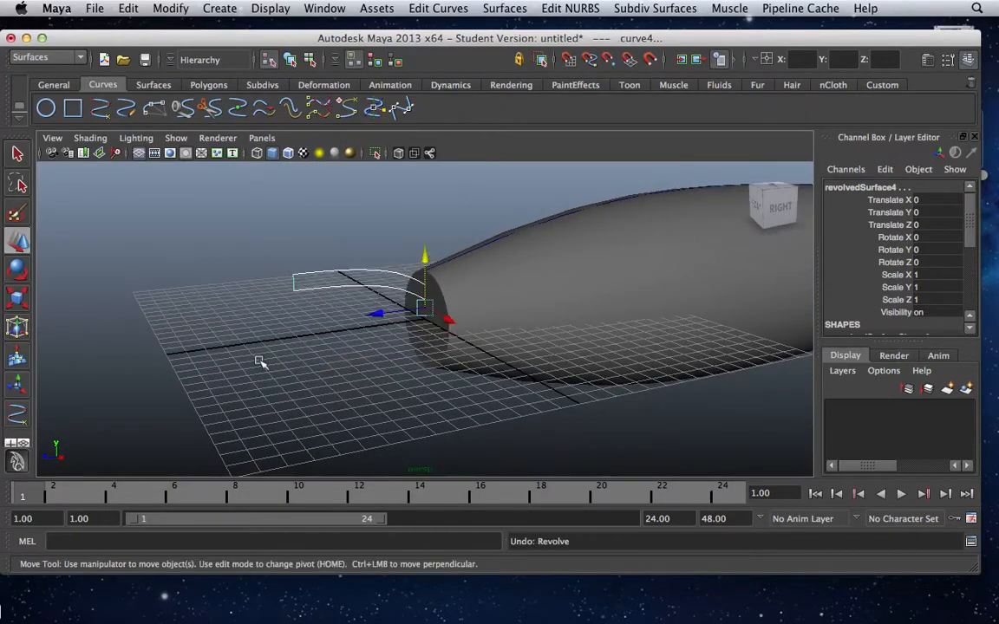
Check each nozzle curve's pivot in the side view, and snap the upper curve's pivot to the grid origin.
click(364, 253)
key(space)
key(space)
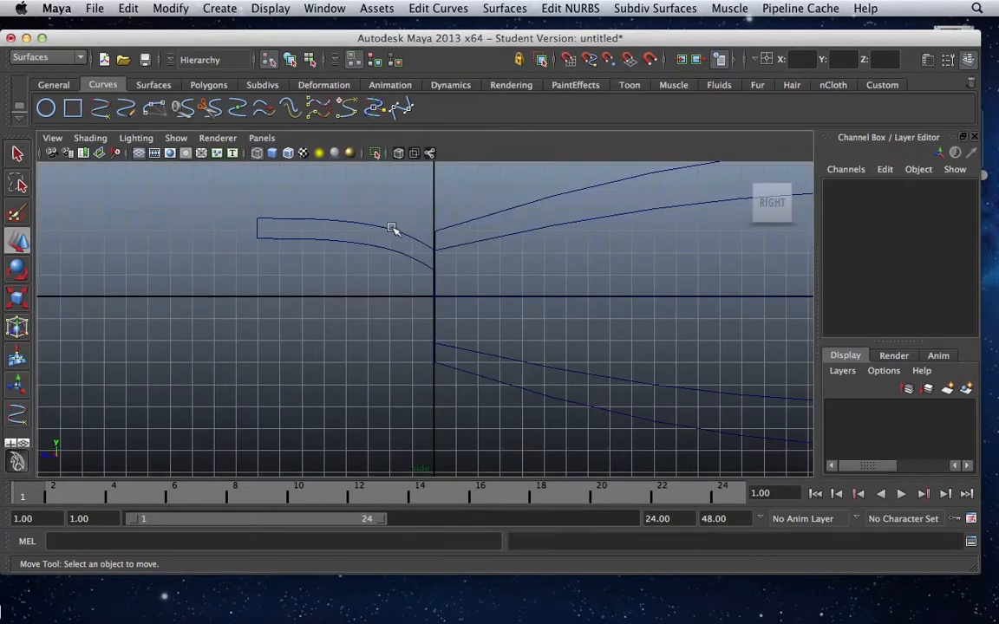
click(395, 227)
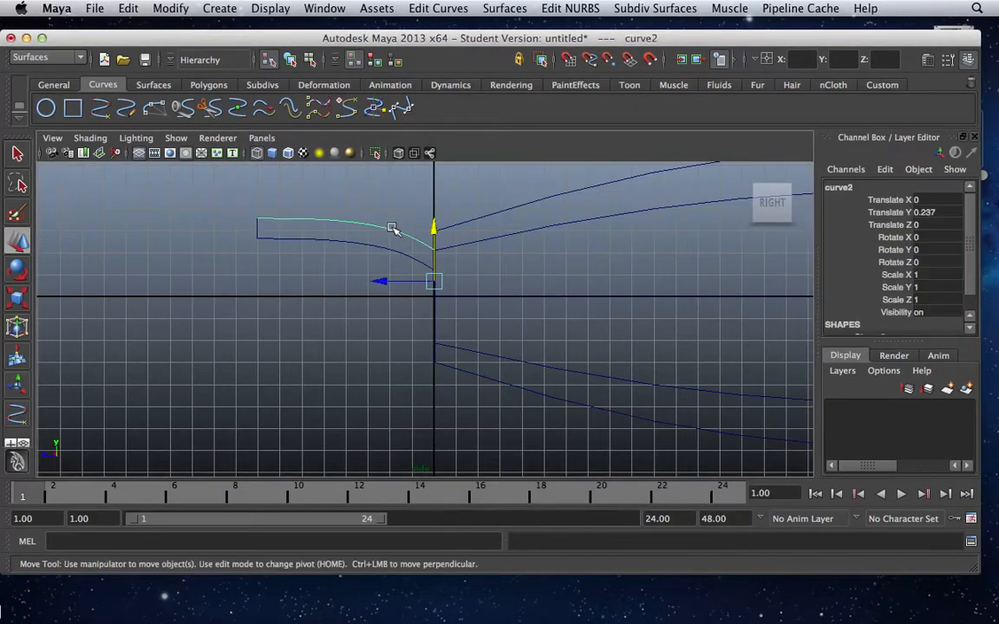
click(419, 261)
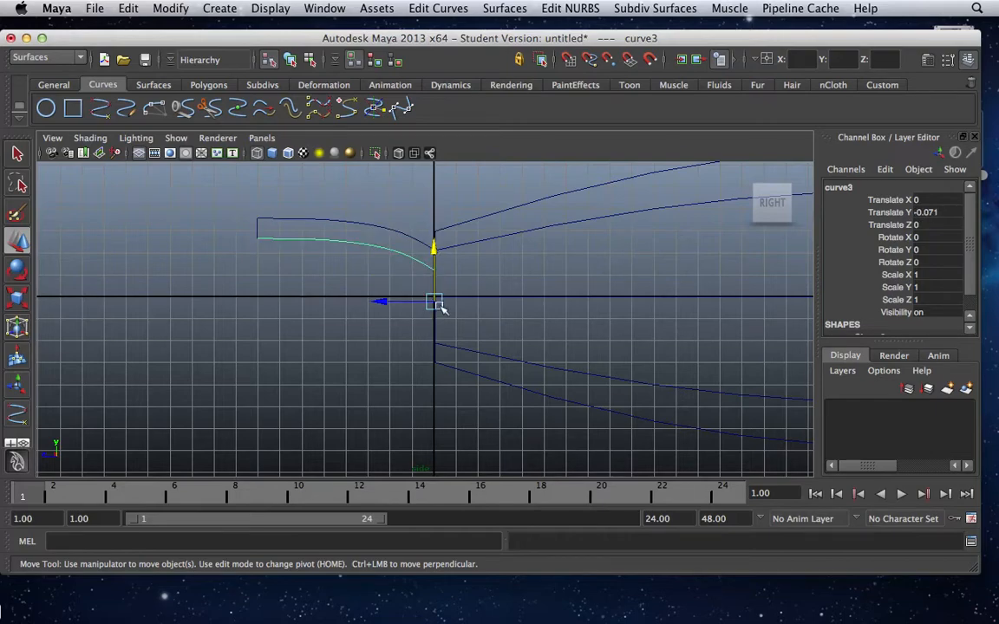
click(260, 225)
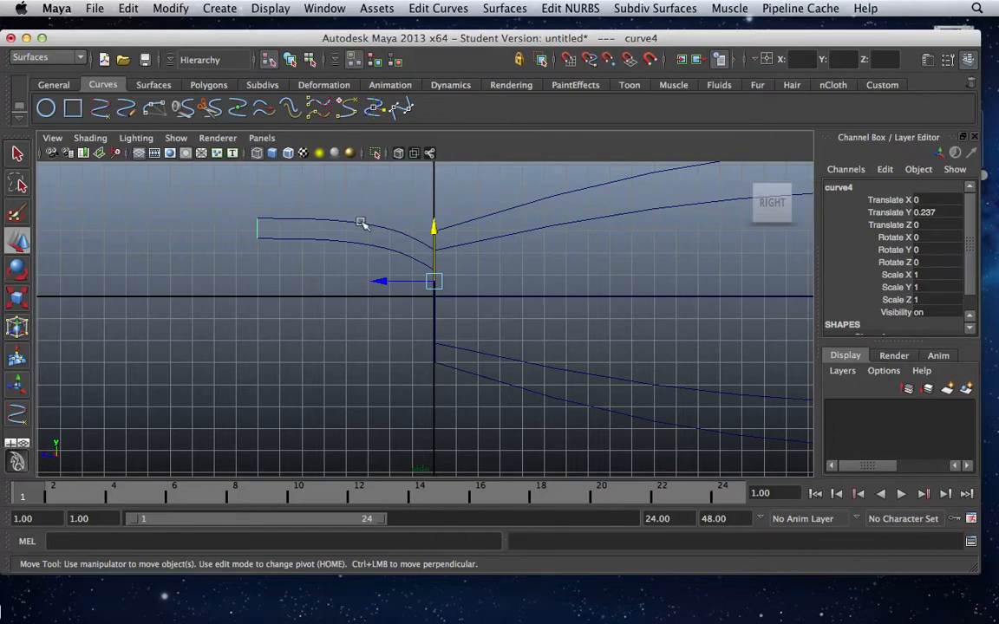
click(362, 223)
click(570, 61)
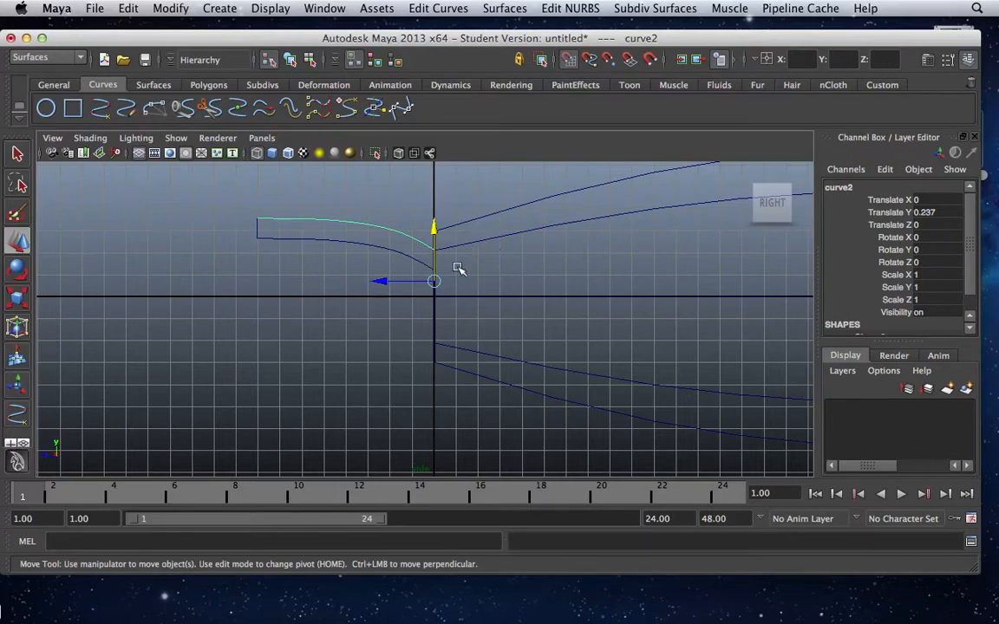
key(Home)
mouse_move(434, 282)
mouse_down()
mouse_move(428, 305)
mouse_move(436, 299)
mouse_up()
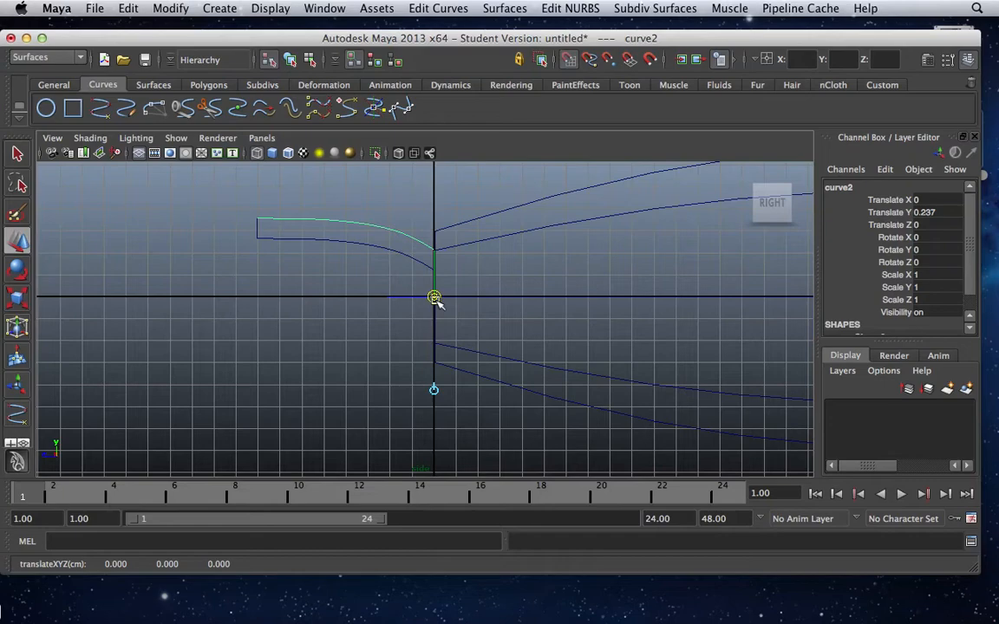
key(Home)
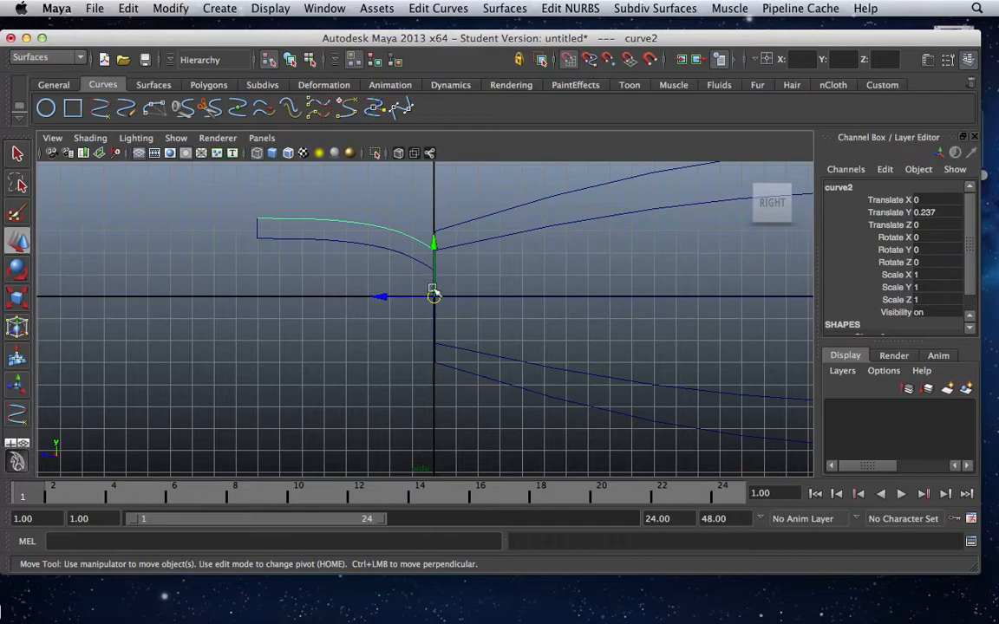
Snap the pivot of the lower nozzle curve to the grid origin.
click(375, 246)
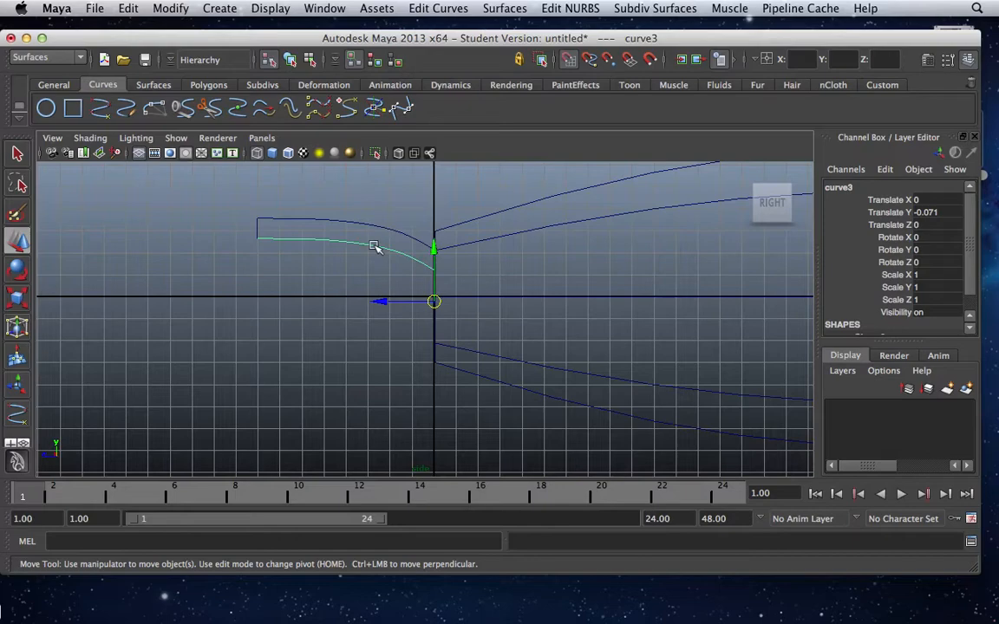
key(Home)
click(434, 297)
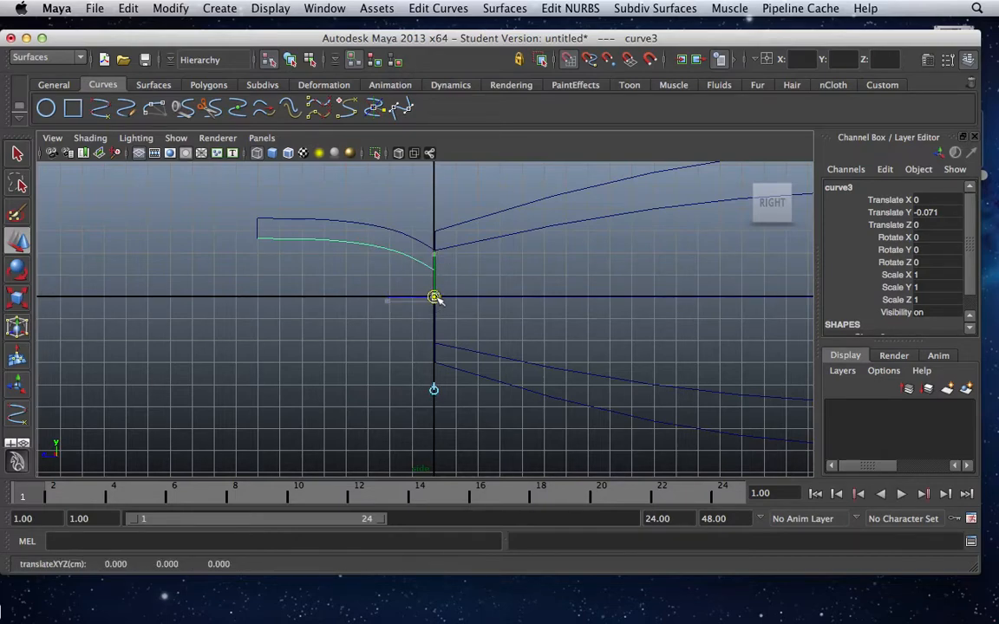
click(568, 60)
key(Home)
Snap the pivot of the short end curve to the grid origin as well, and check the other curves' pivots.
click(258, 231)
key(Home)
drag(434, 283, 435, 296)
key(Home)
click(402, 259)
click(403, 236)
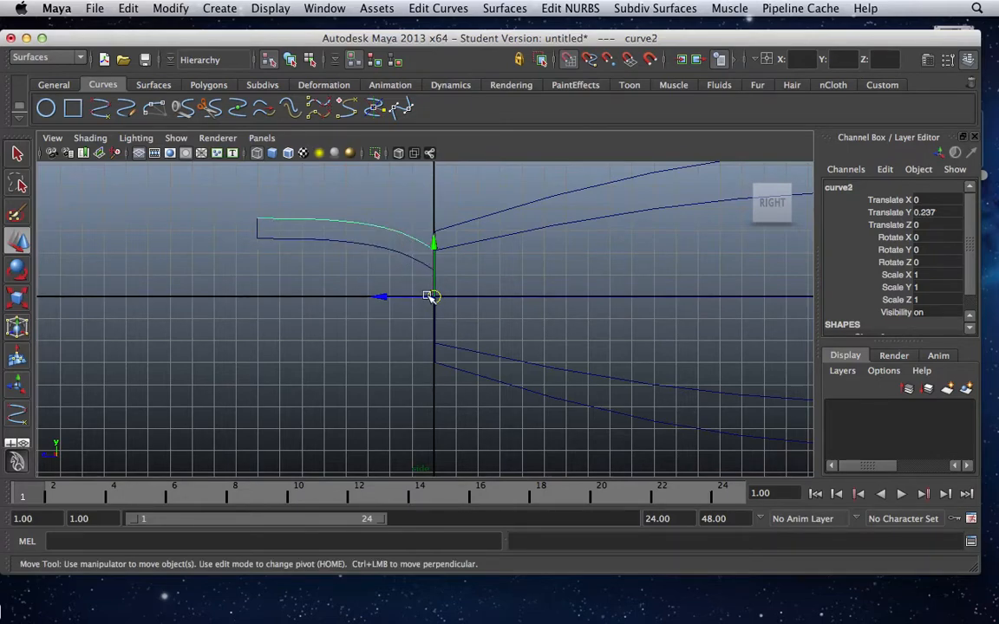
Revolve all three nozzle profile curves 360 degrees about the Z axis as NURBS surfaces with 8 segments.
click(275, 266)
drag(270, 252, 233, 197)
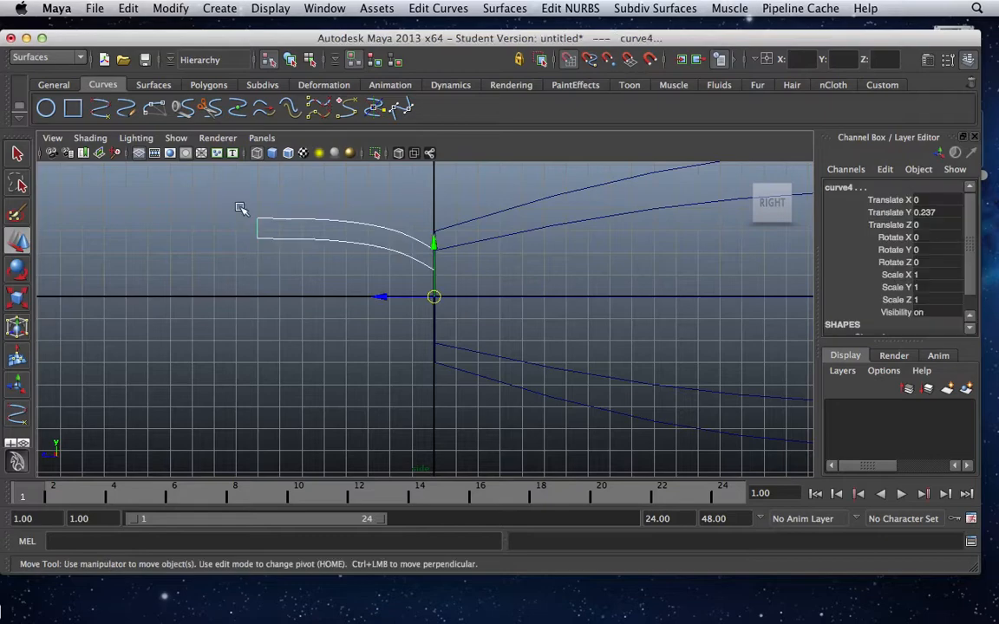
click(507, 9)
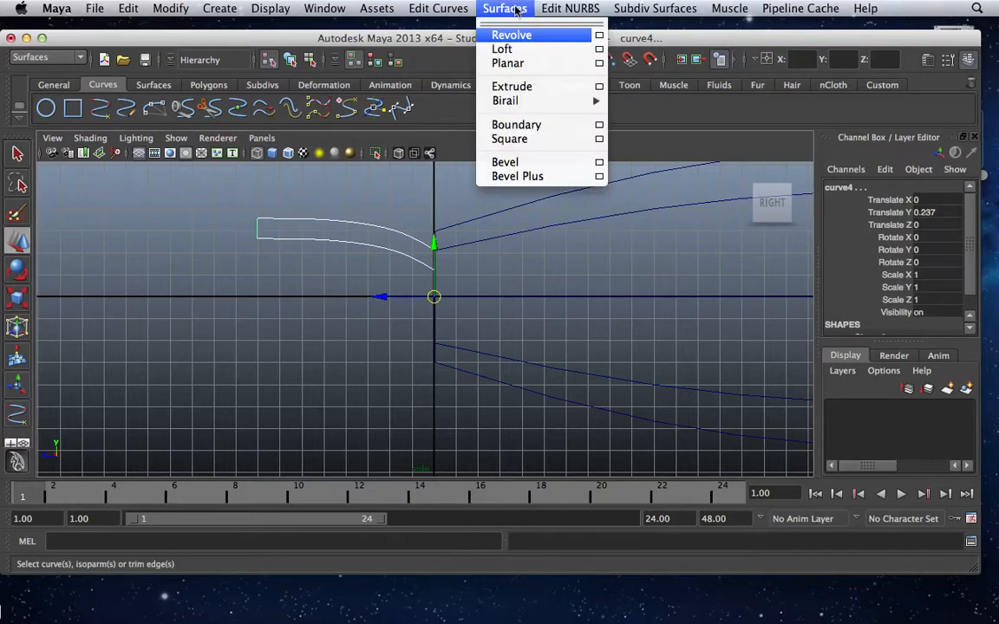
click(596, 36)
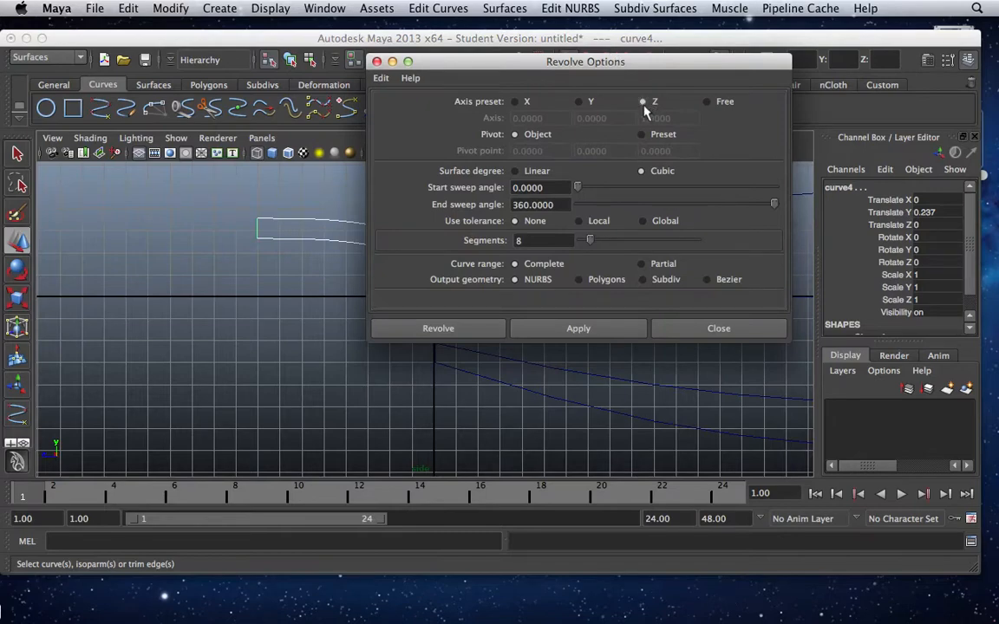
click(431, 329)
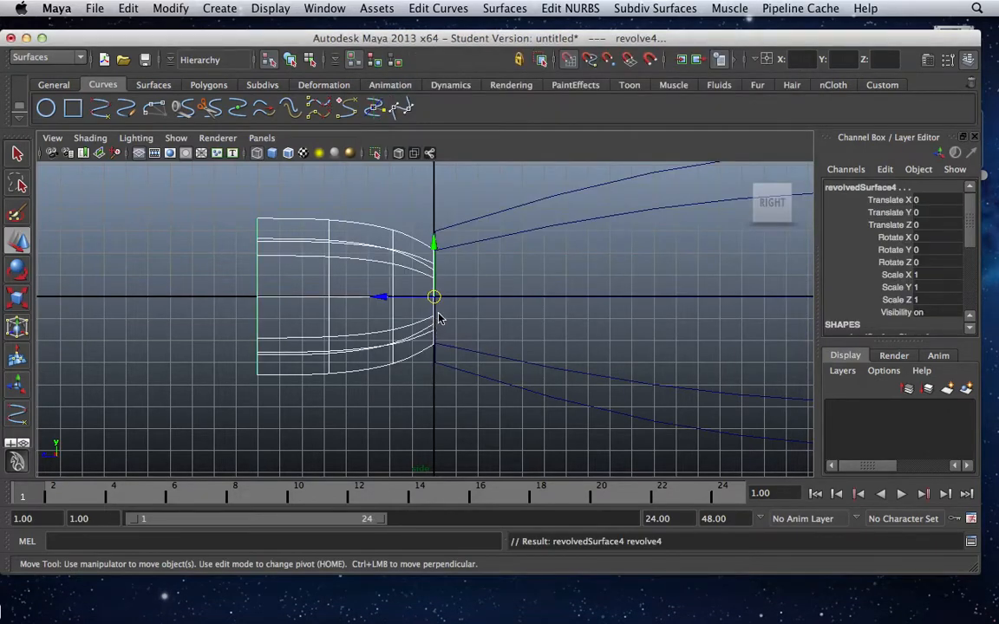
key(space)
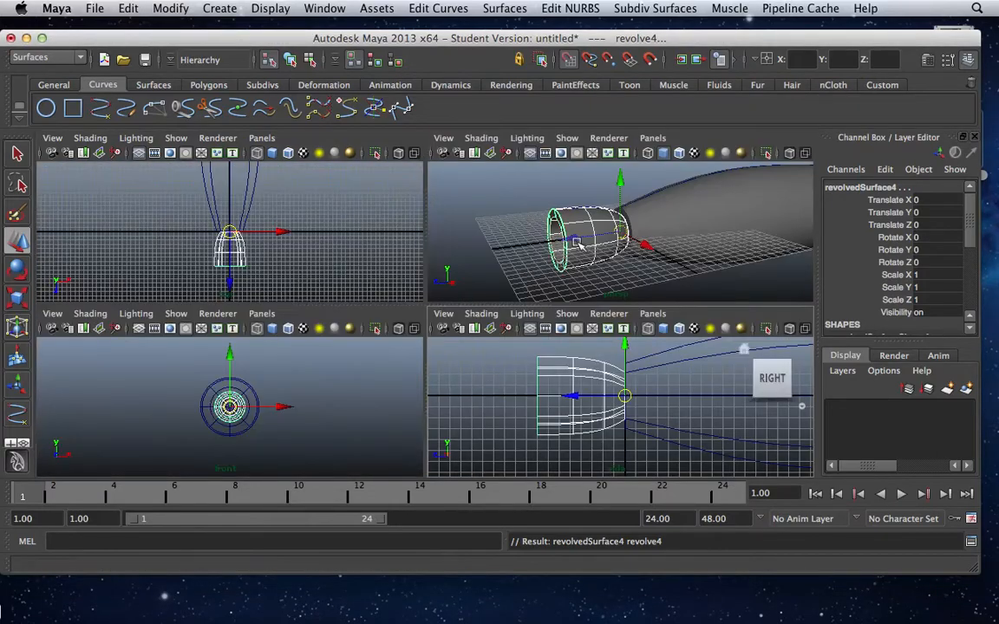
key(space)
alt+drag(551, 254, 406, 288)
Create a display layer from the nozzle surfaces and the main body, and hide that layer.
click(510, 252)
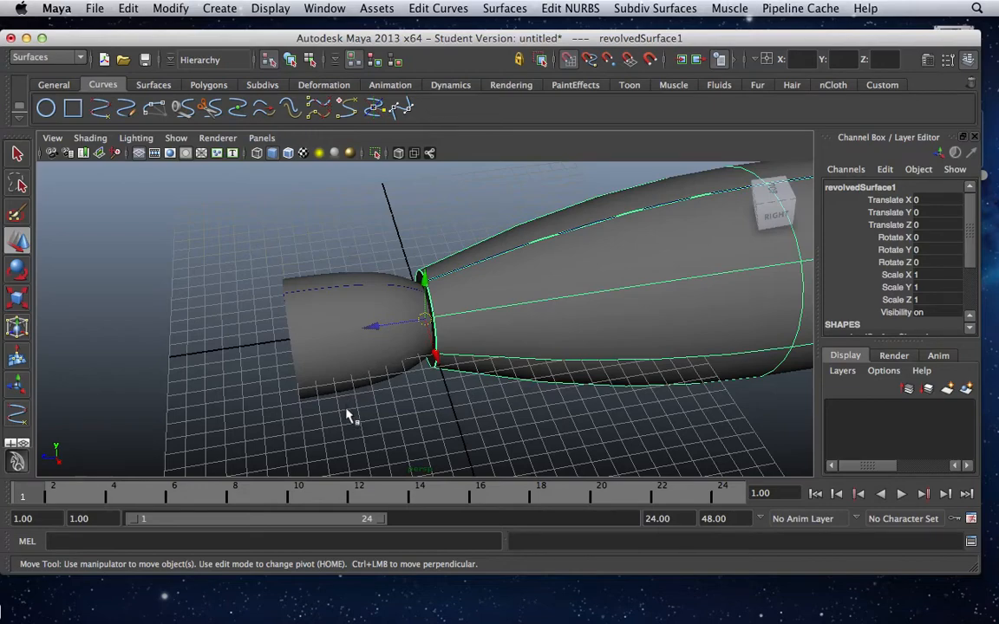
click(319, 401)
drag(319, 401, 241, 356)
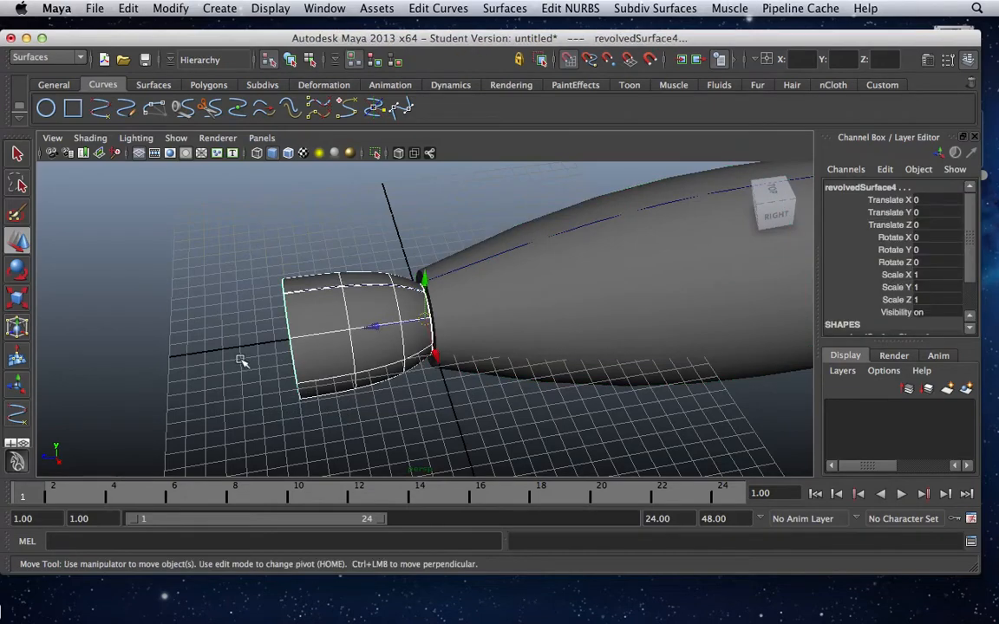
shift+click(542, 307)
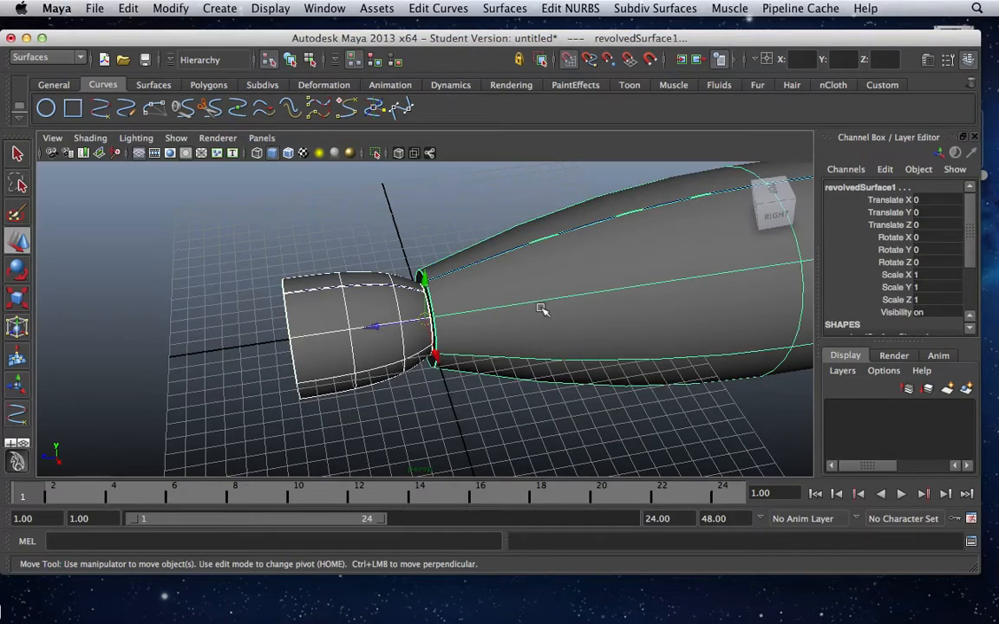
click(841, 372)
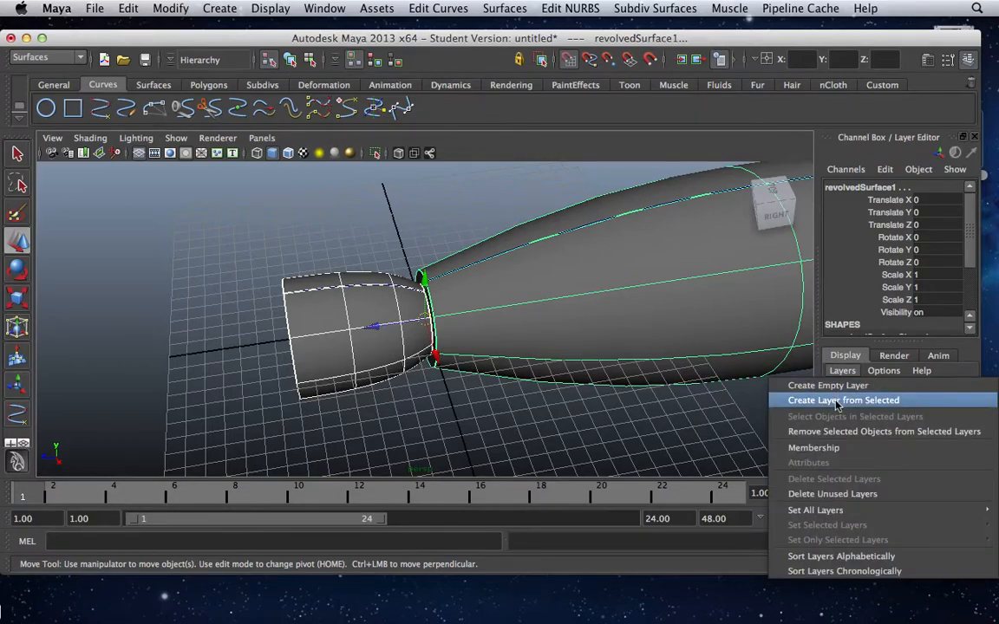
click(838, 401)
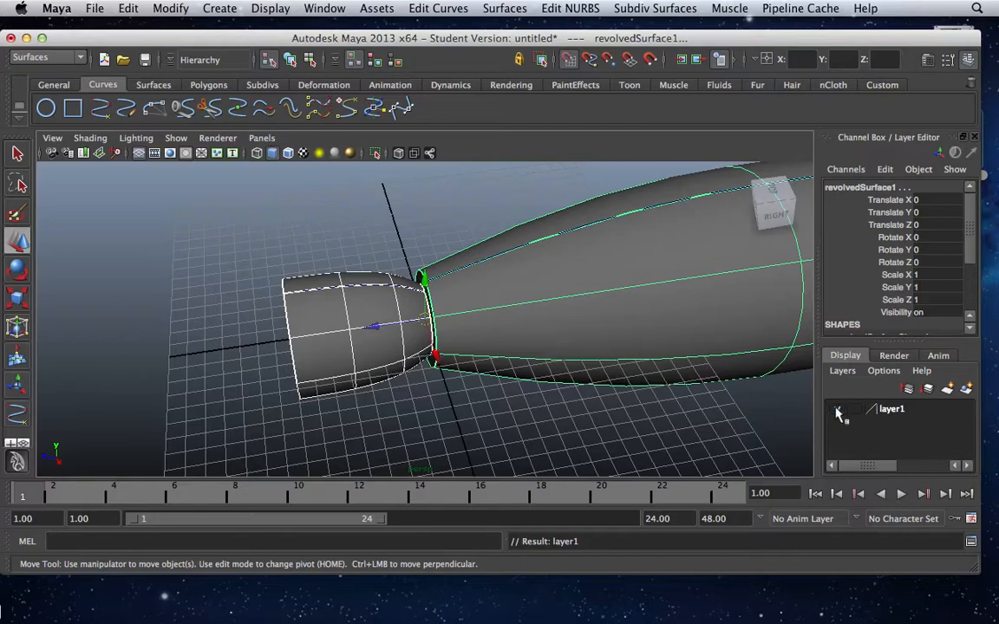
click(838, 411)
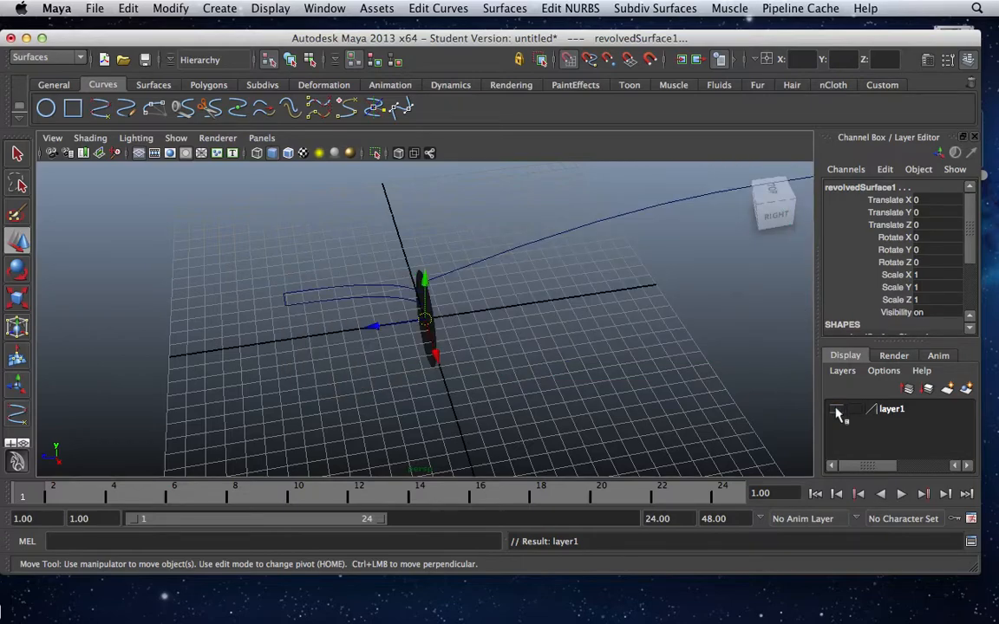
Add the round planar cap surface to layer1.
alt+drag(562, 397, 621, 364)
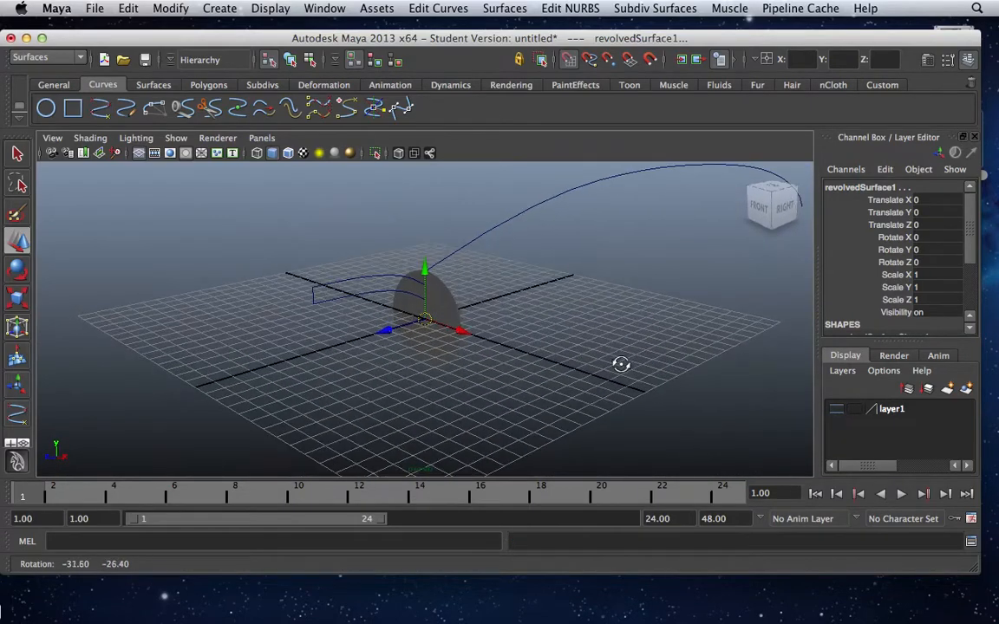
click(452, 308)
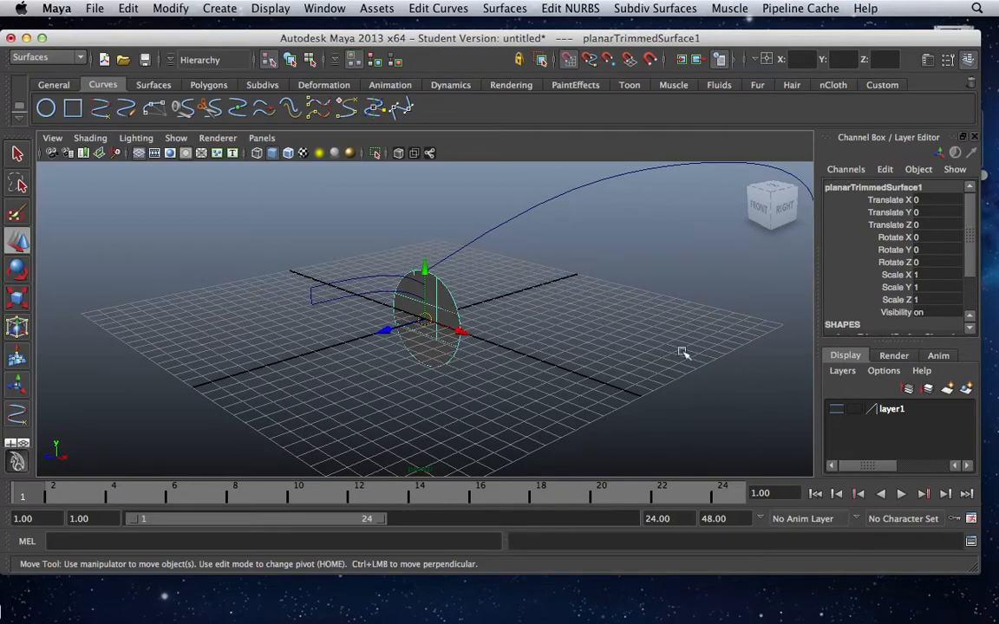
right_click(925, 413)
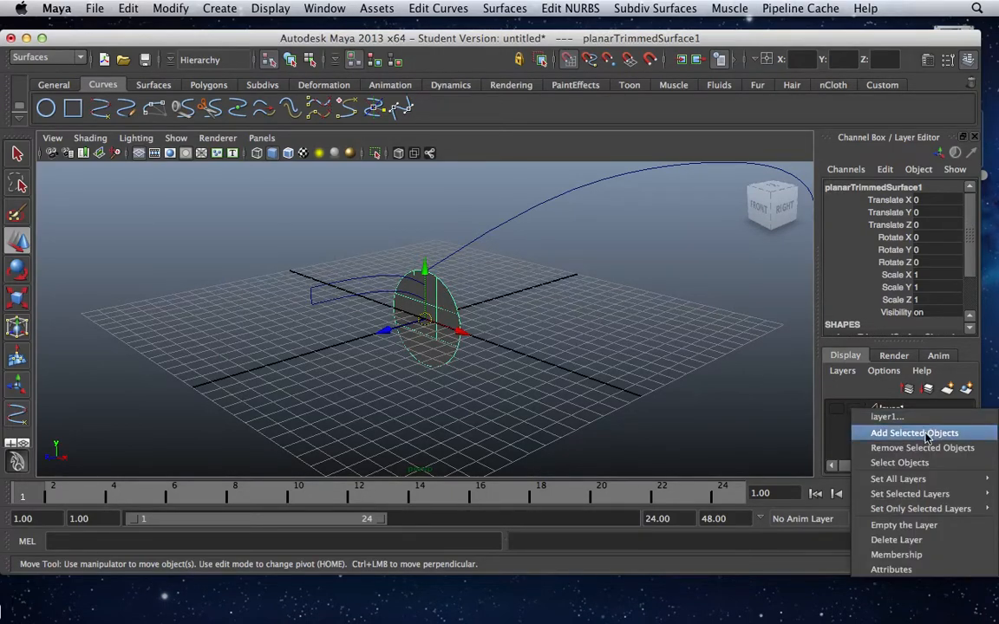
click(926, 433)
Create a second display layer from the body profile curve and the three nozzle profile curves.
drag(509, 319, 338, 325)
shift+click(371, 293)
shift+click(384, 277)
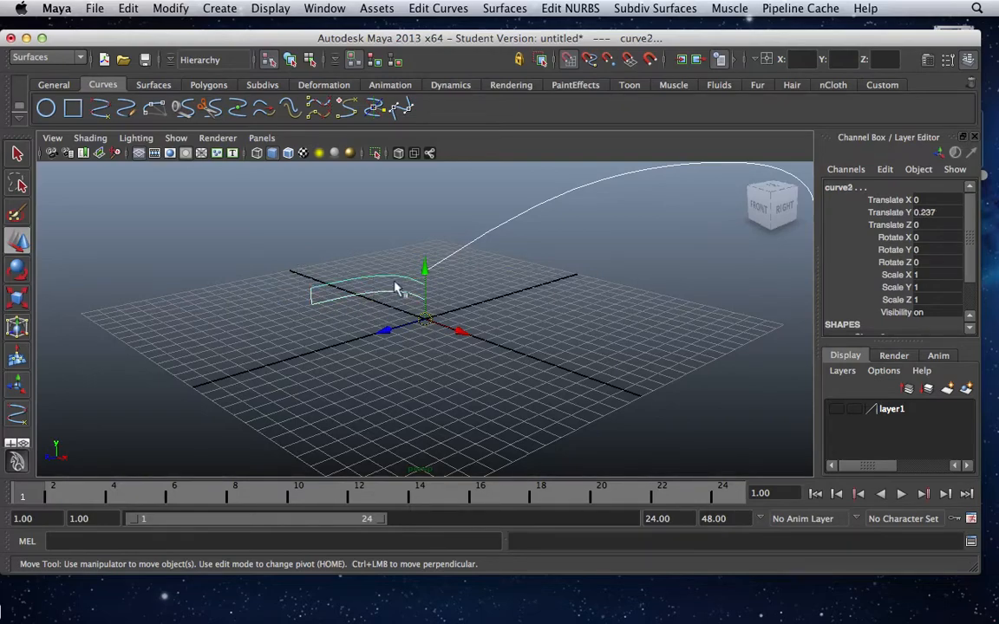
click(842, 371)
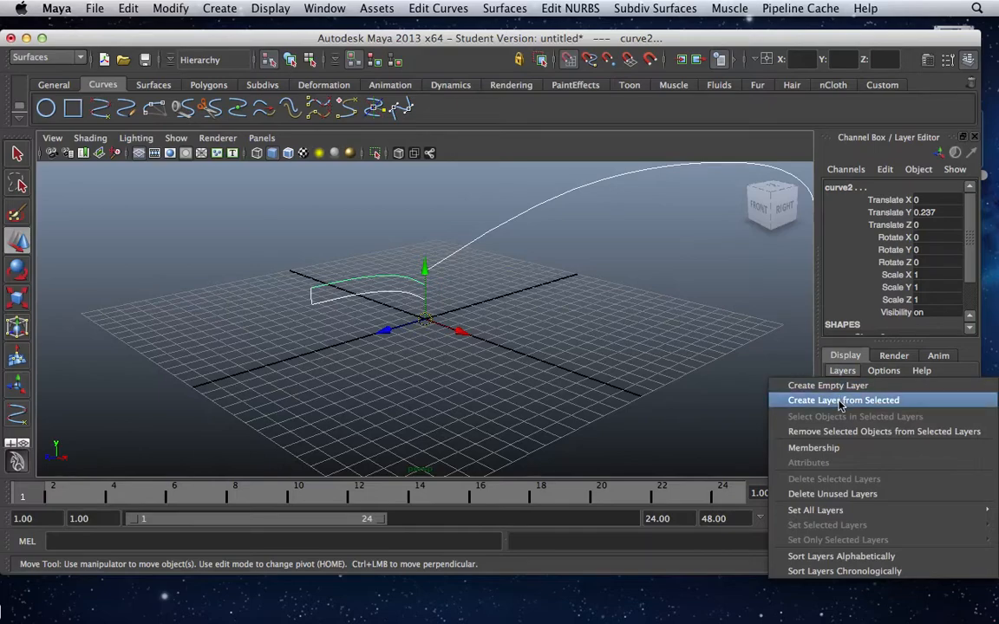
click(839, 400)
Show the surfaces on layer1, hide the curves on layer2, and clear the selection.
click(837, 425)
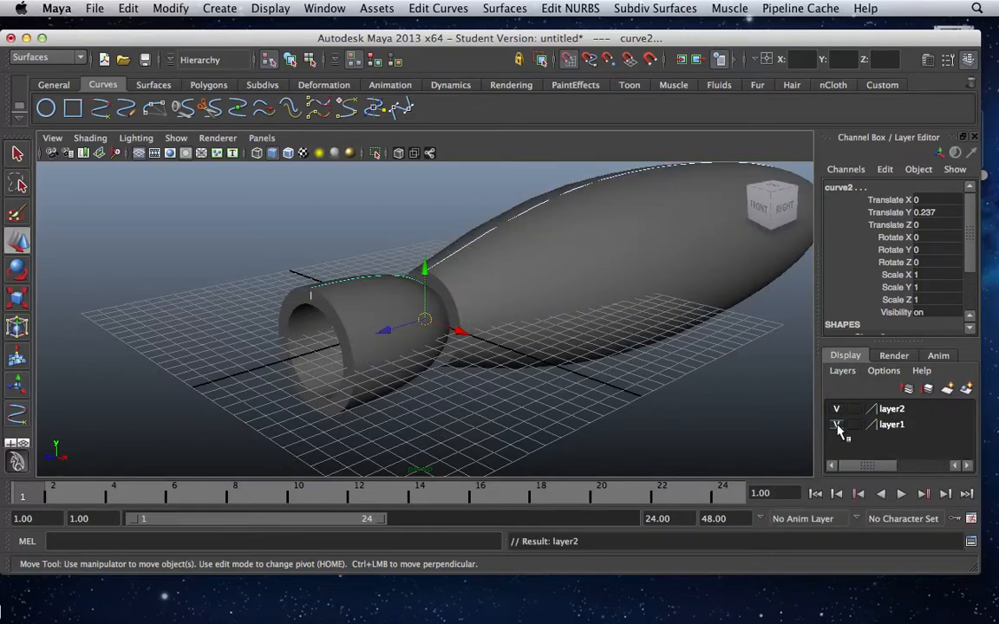
click(837, 409)
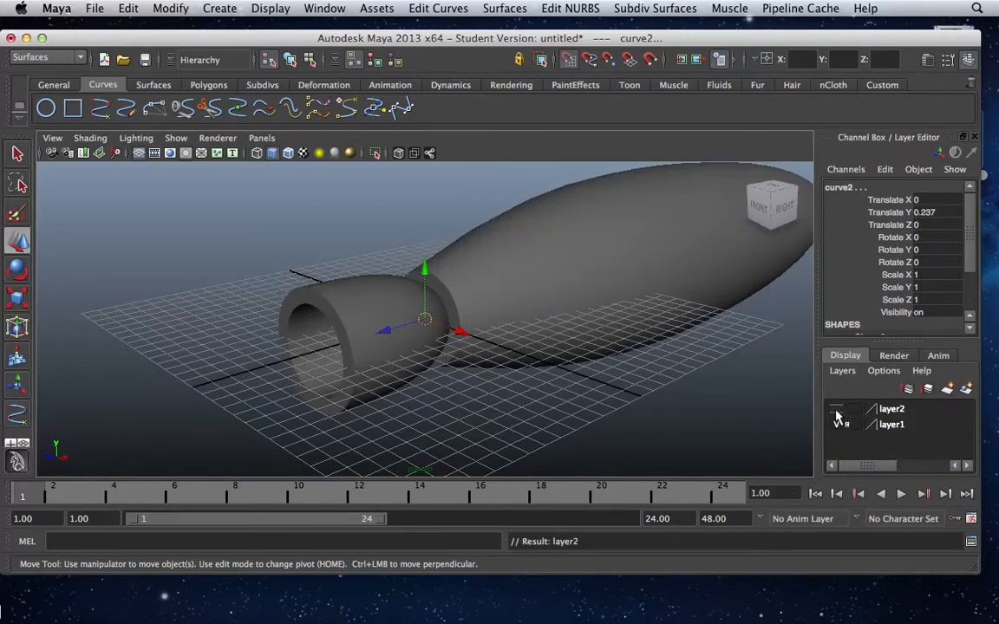
click(406, 236)
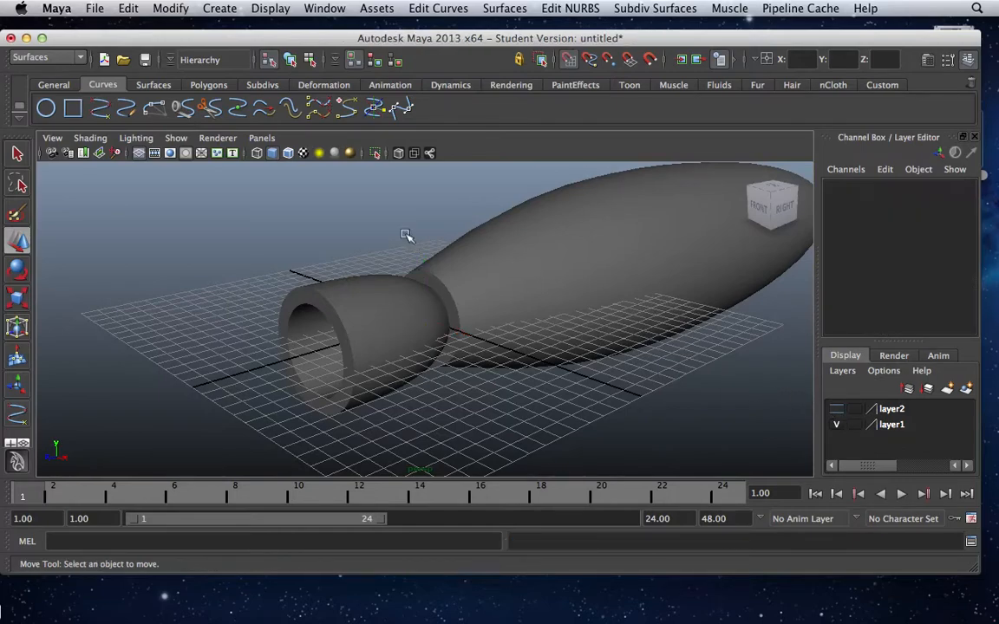
Draw a bowed EP curve on the grid in the top view, starting and ending on the body's centre axis near the nozzle.
key(space)
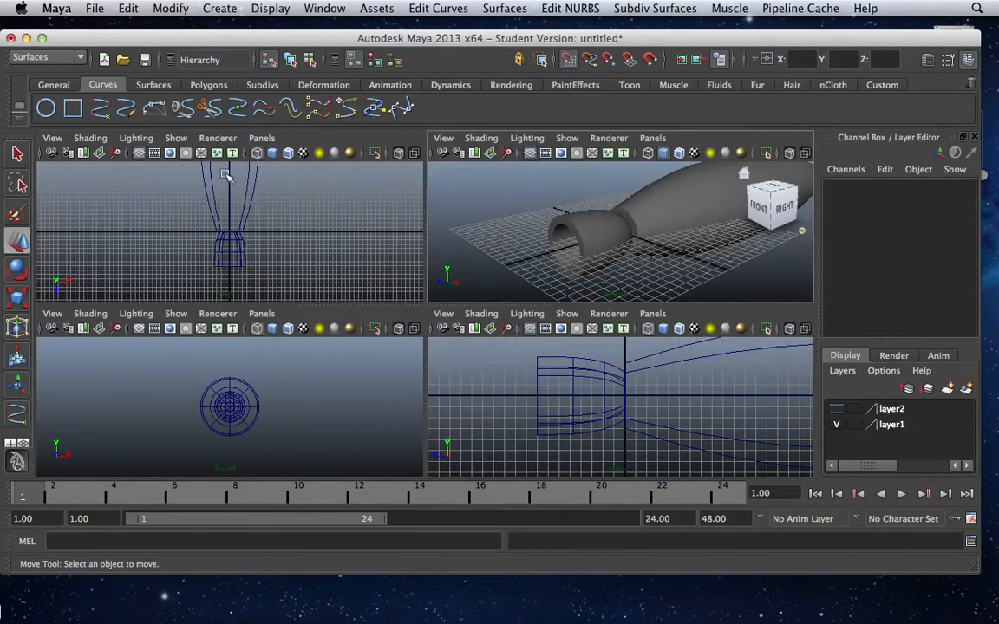
key(space)
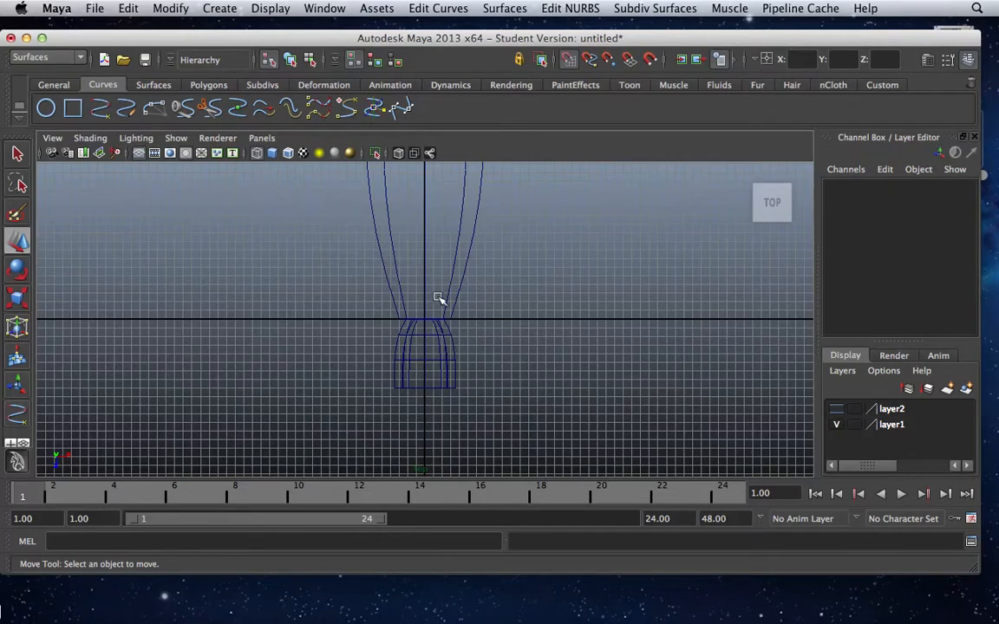
scroll(445, 301, down, 3)
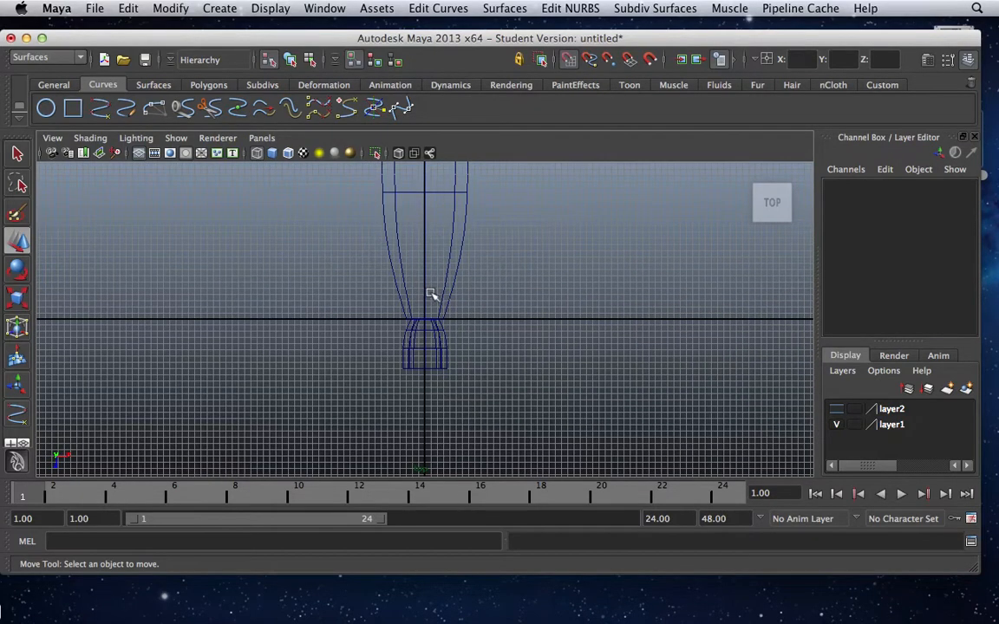
scroll(513, 324, up, 4)
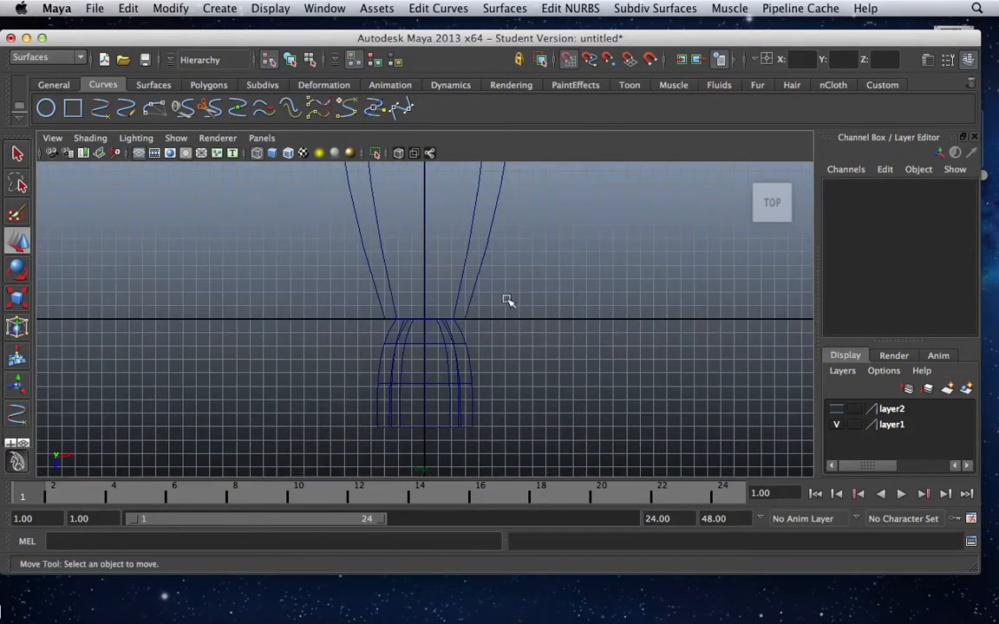
alt+middle_drag(508, 295, 517, 419)
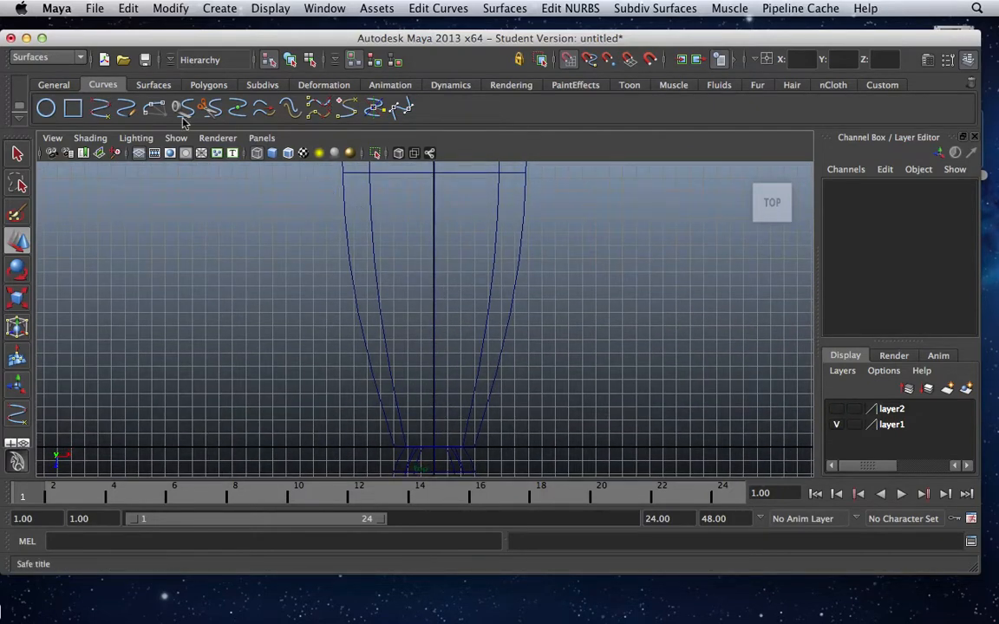
click(102, 111)
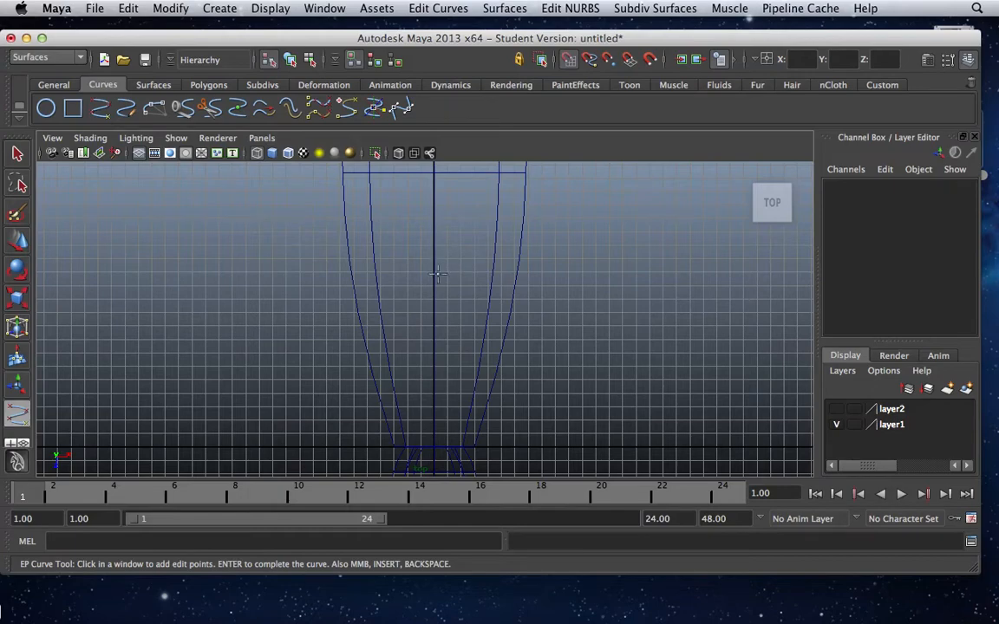
click(433, 394)
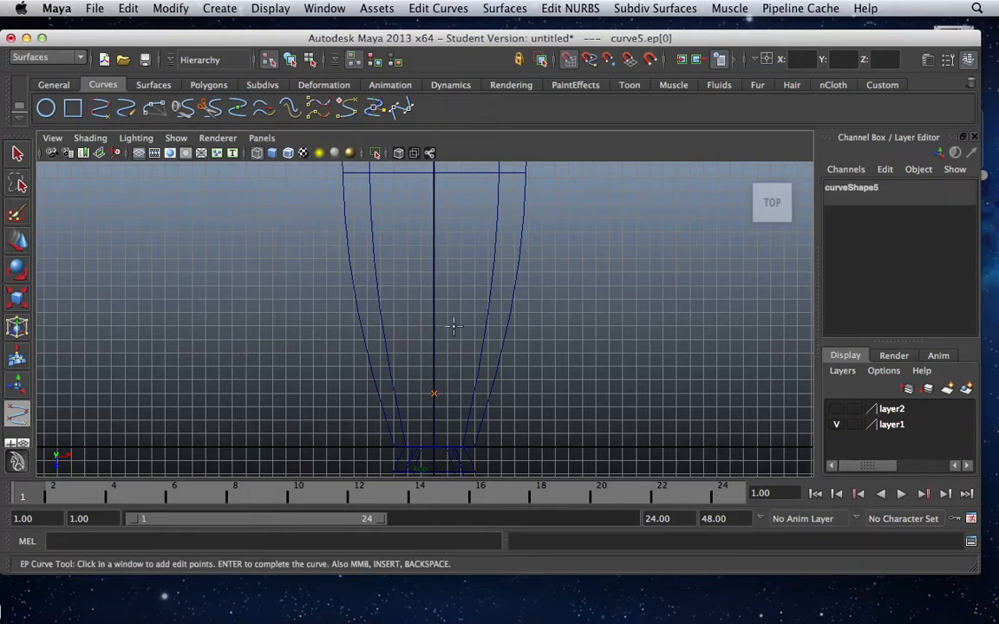
click(461, 259)
click(446, 217)
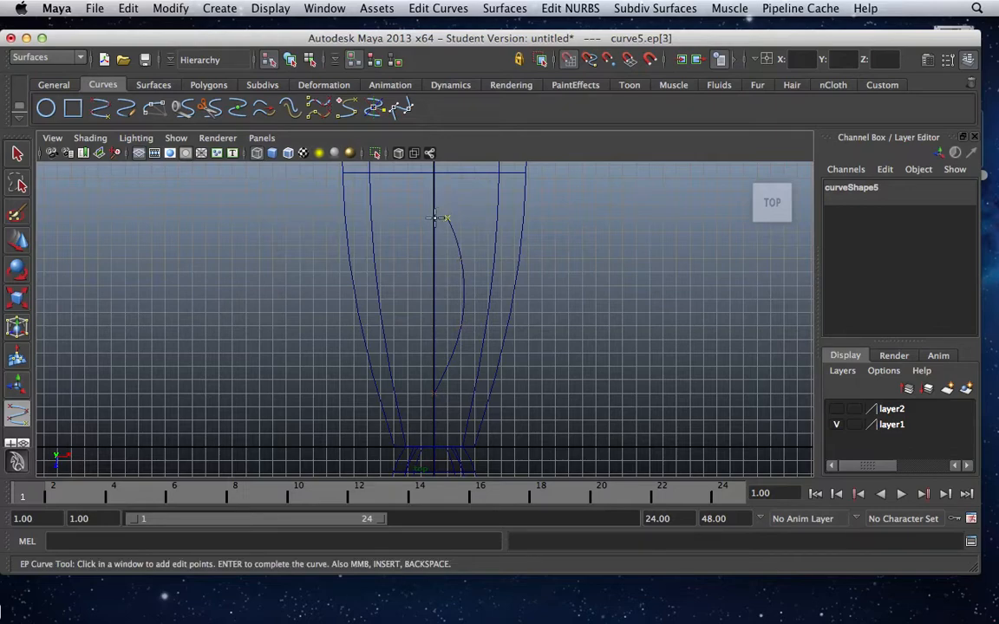
click(433, 213)
key(w)
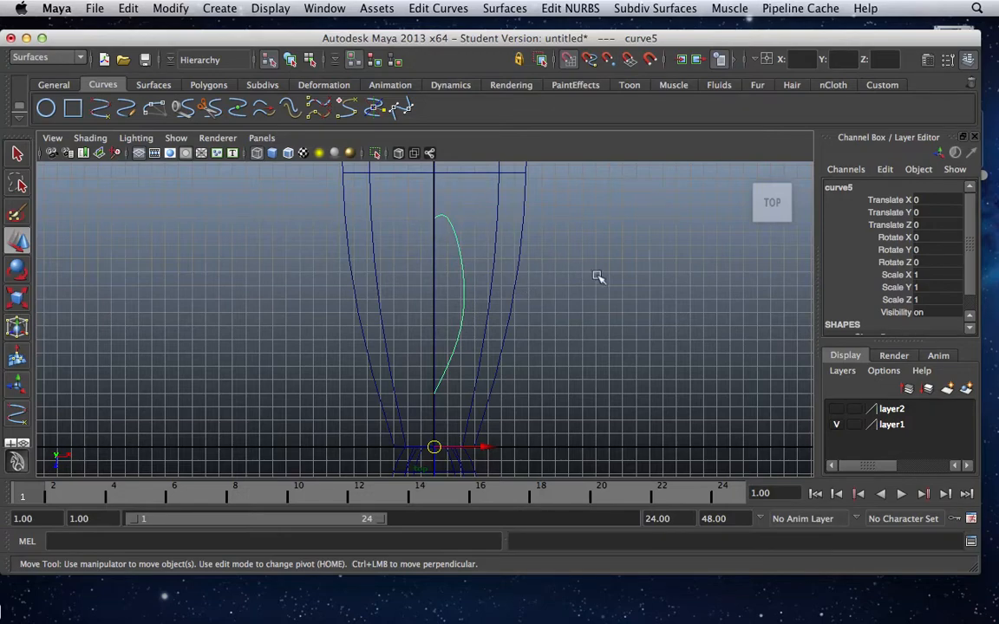
key(space)
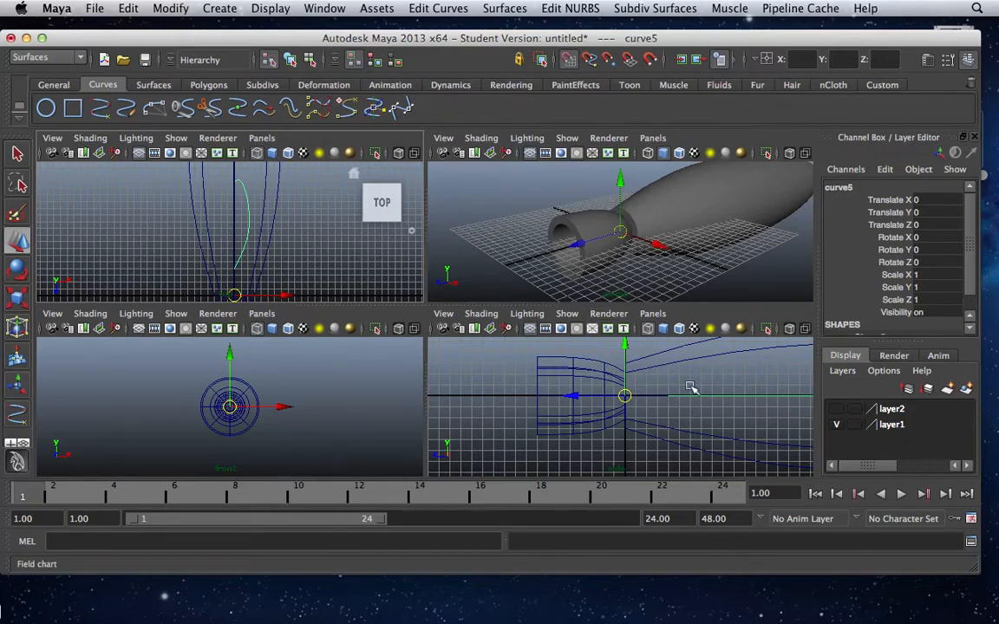
drag(624, 347, 622, 341)
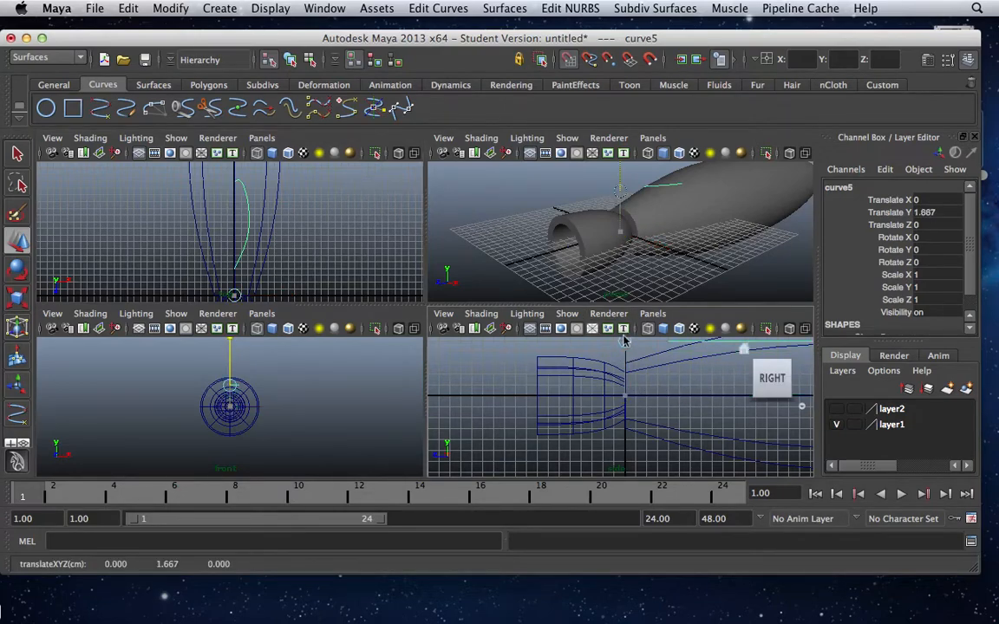
key(w)
key(z)
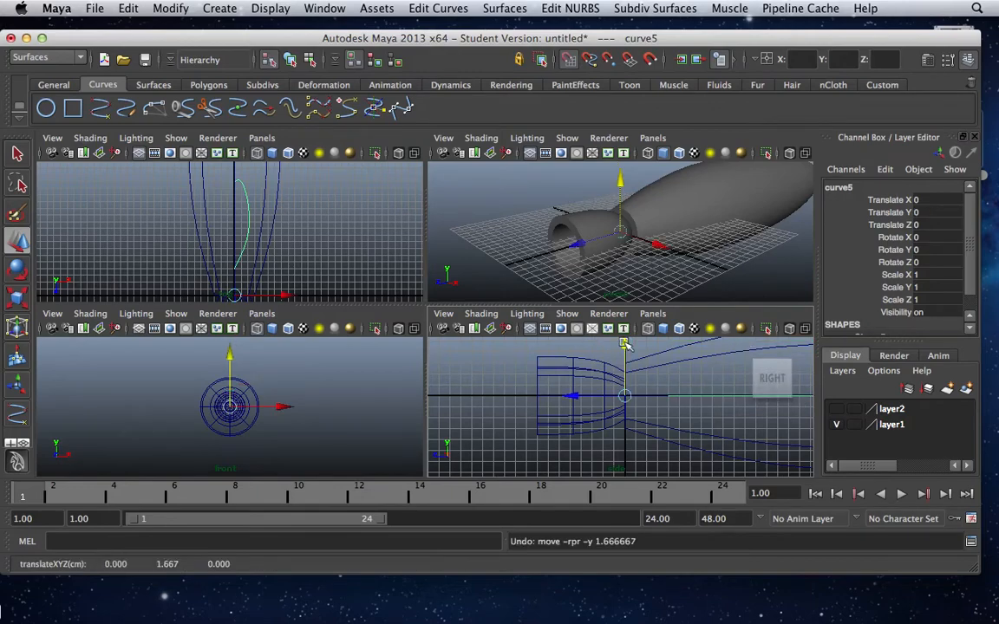
Turn off grid snapping and raise the bowed curve in the side view to about 1.4 in Translate Y.
click(568, 60)
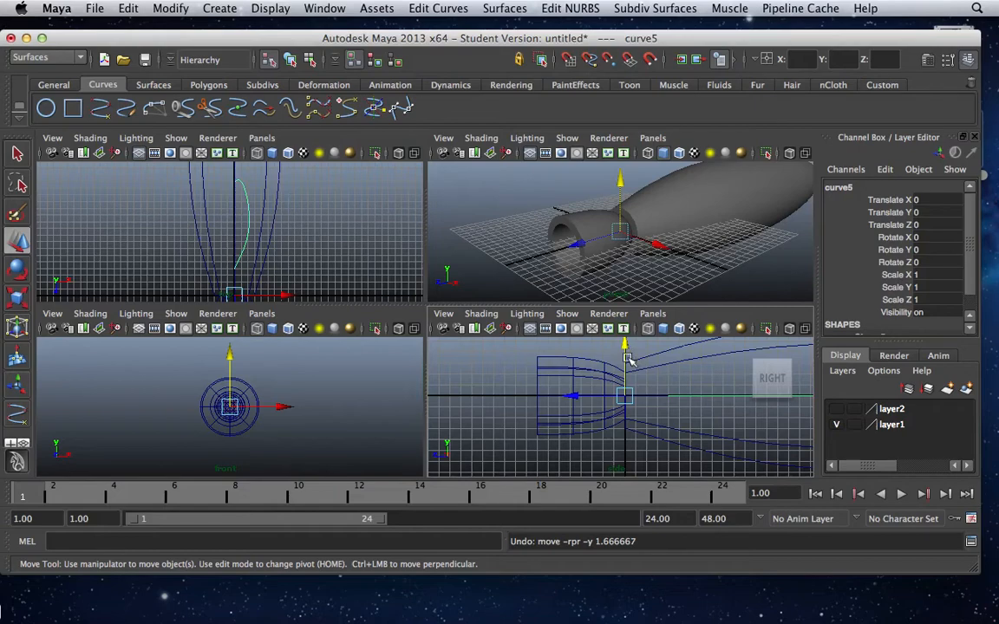
key(space)
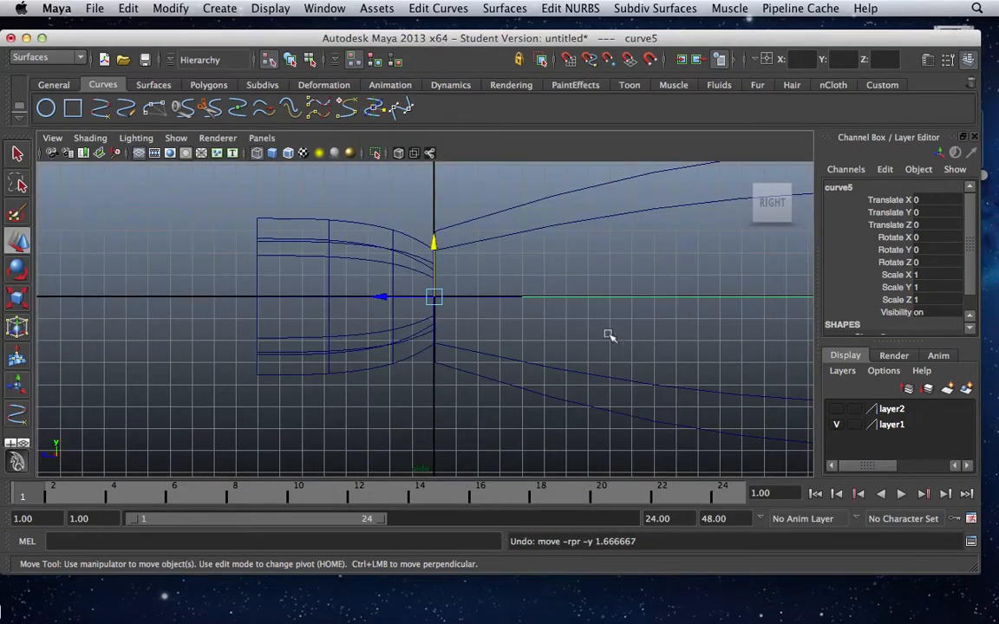
alt+middle_drag(612, 342, 298, 381)
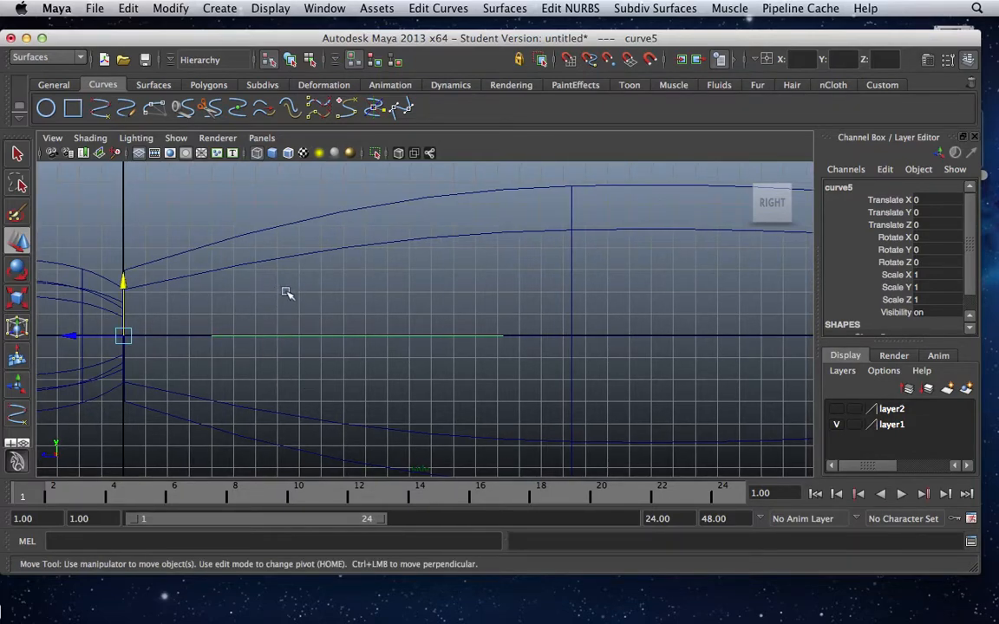
drag(124, 283, 119, 195)
Center the curve's pivot and rotate the curve about 10.7 degrees around X to follow the body's slope.
key(e)
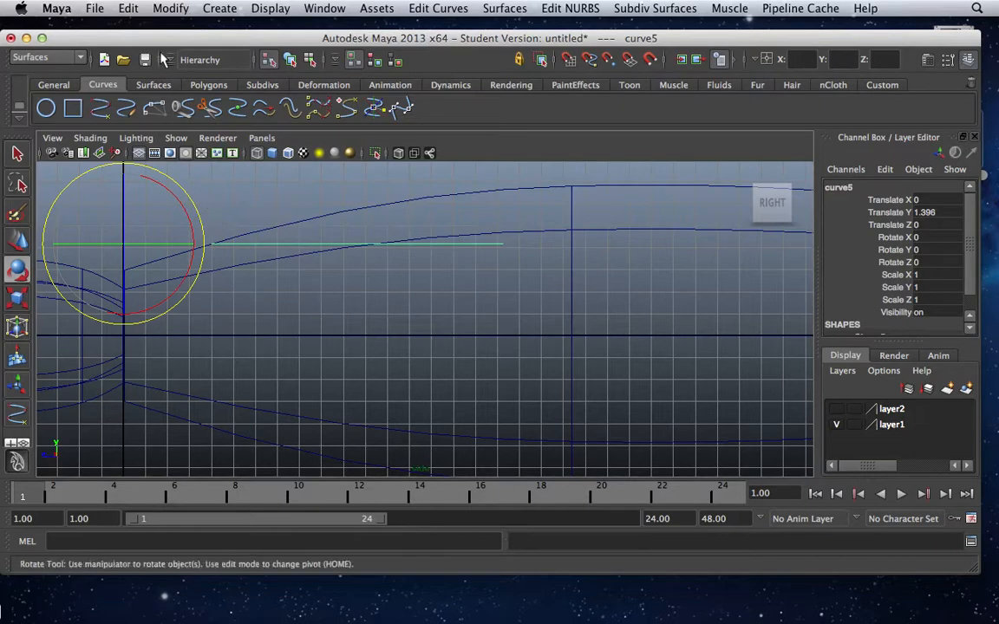
click(164, 9)
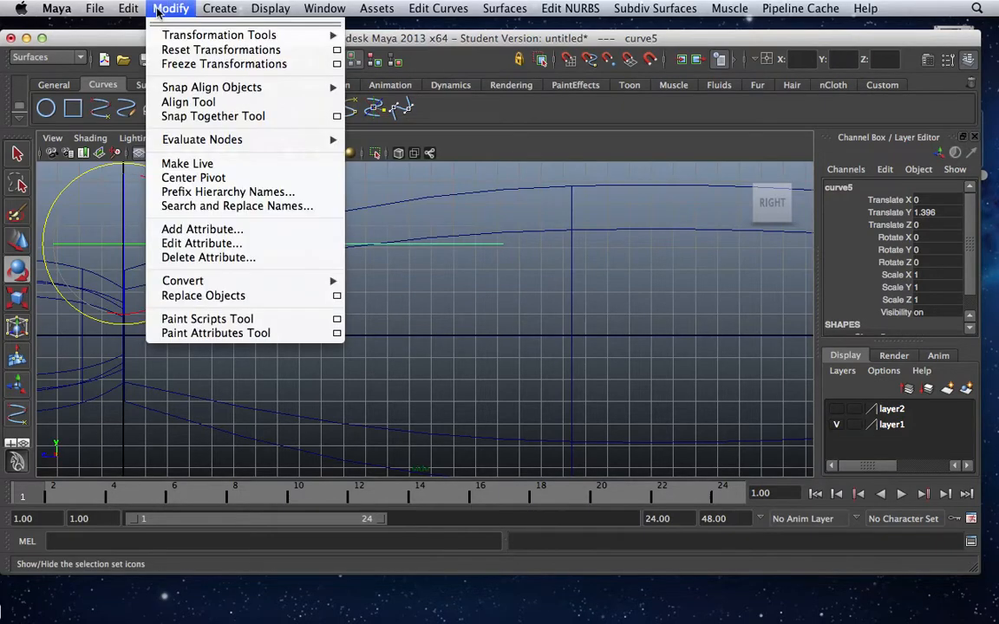
click(191, 178)
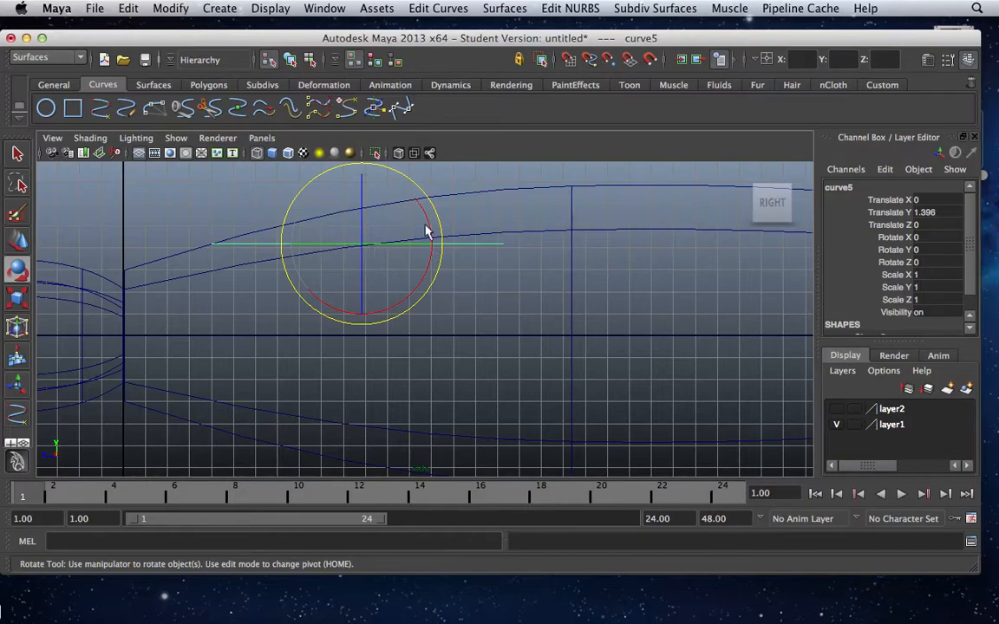
drag(441, 232, 435, 217)
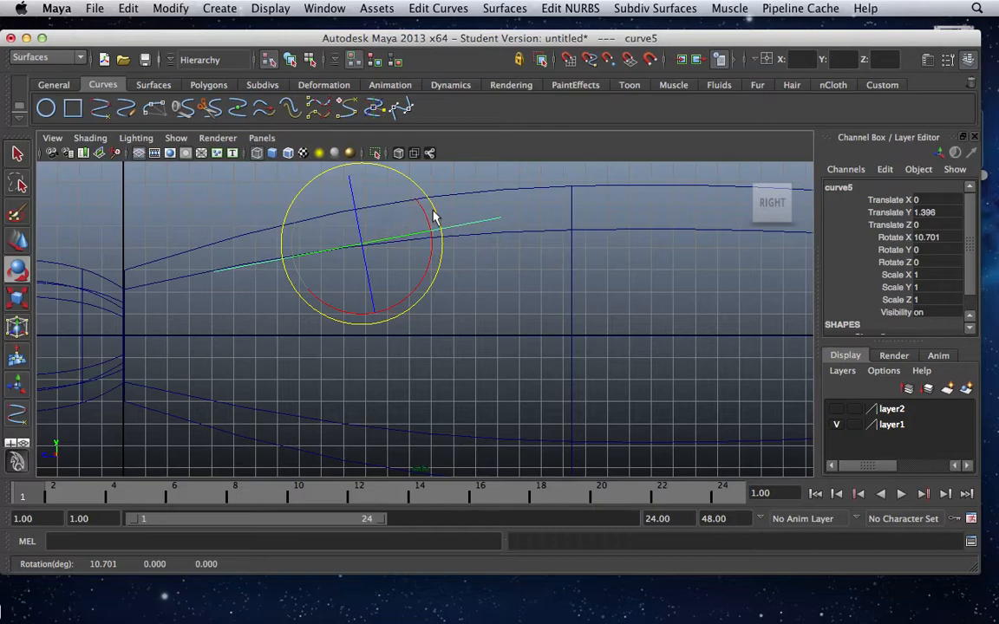
Move the tilted curve up to the body's upper outline, at about 1.815 in Translate Y.
key(w)
drag(365, 195, 349, 165)
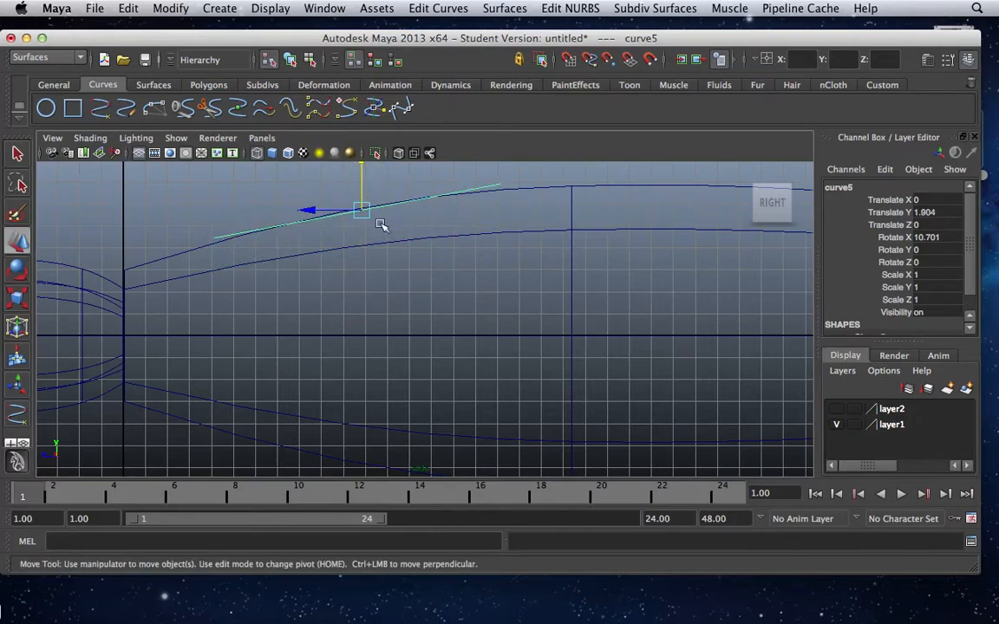
scroll(384, 246, down, 2)
drag(385, 191, 386, 196)
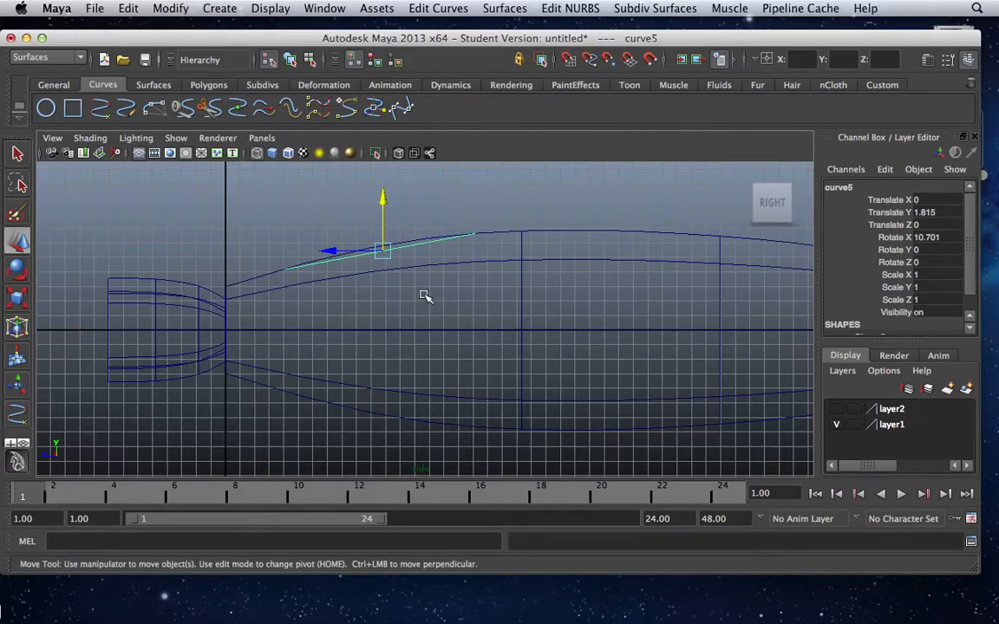
Duplicate the tilted curve and raise the copy above the body to about 3.213 in Translate Y.
key(space)
key(space)
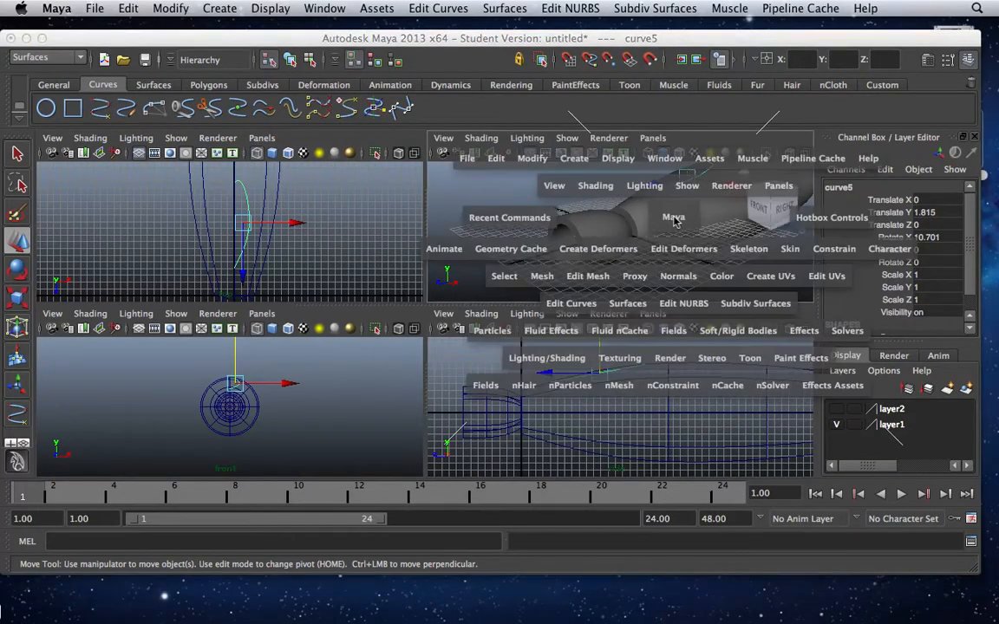
scroll(594, 266, down, 5)
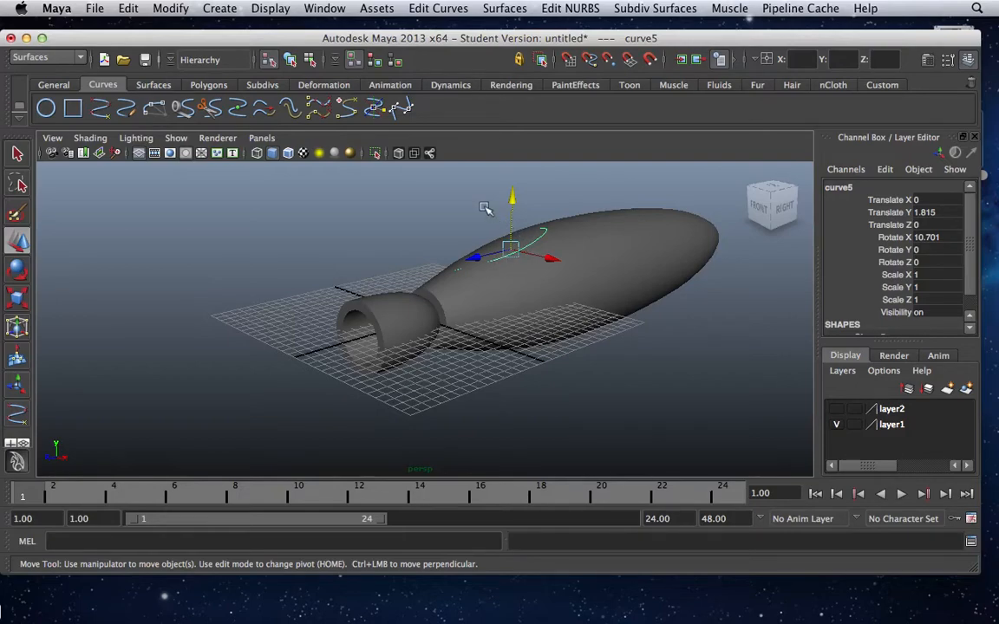
key(ctrl+d)
drag(511, 203, 488, 161)
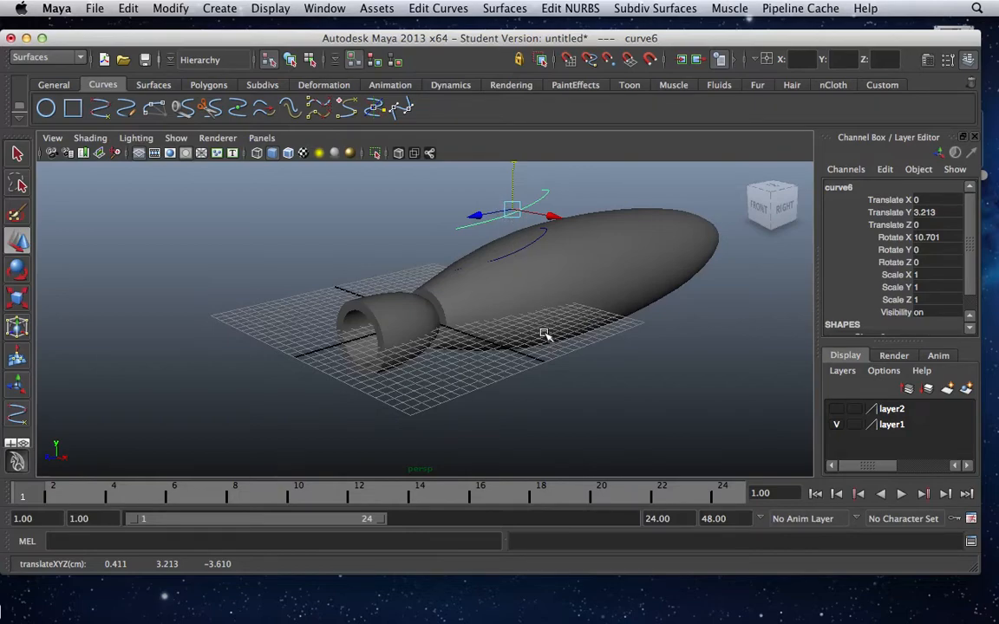
Scale the raised curve copy along its length to about 0.506 in Z.
key(space)
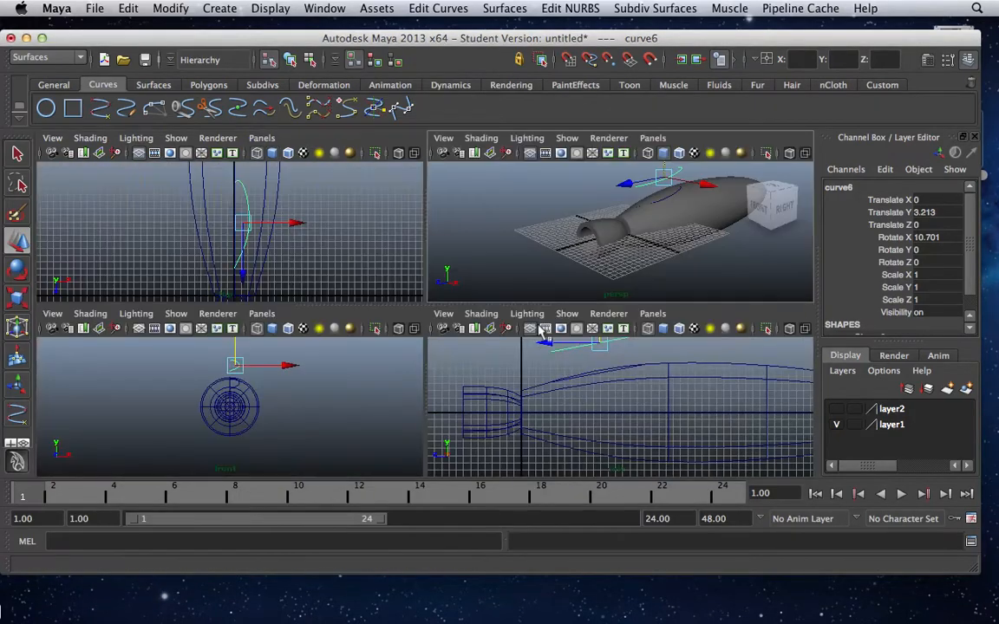
key(space)
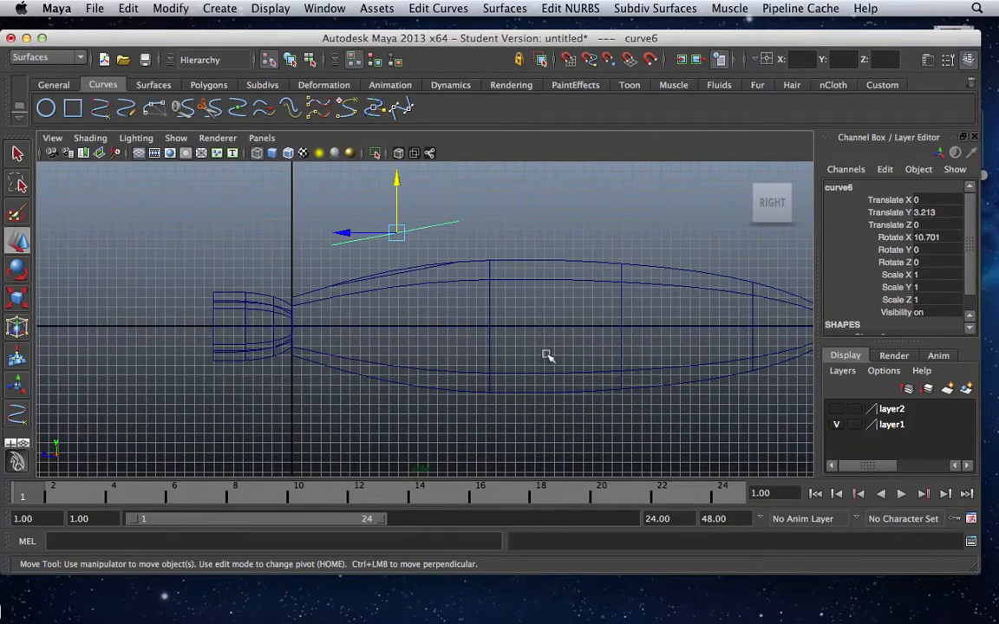
key(r)
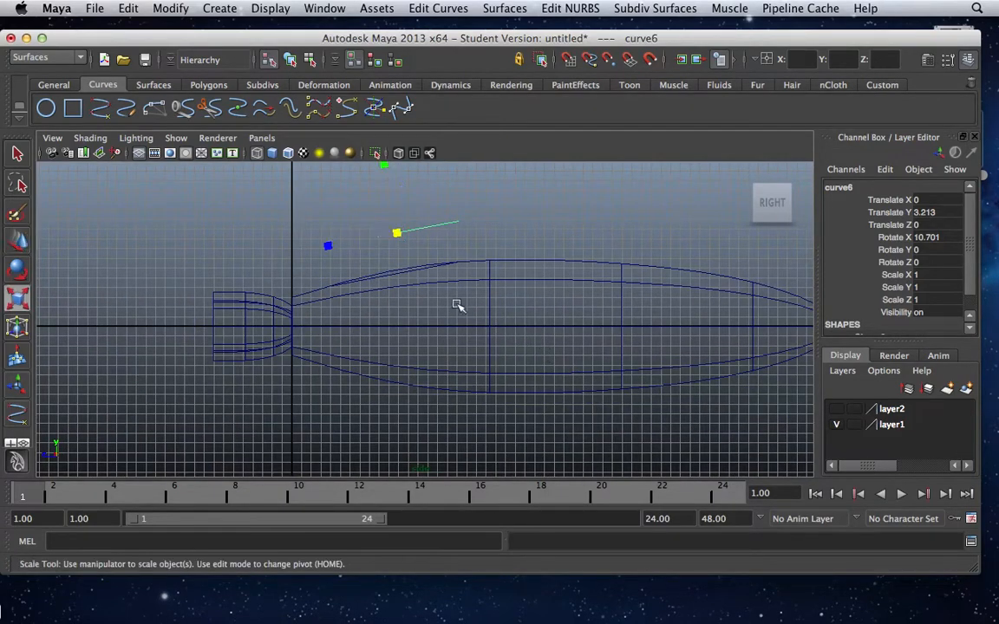
drag(326, 247, 361, 240)
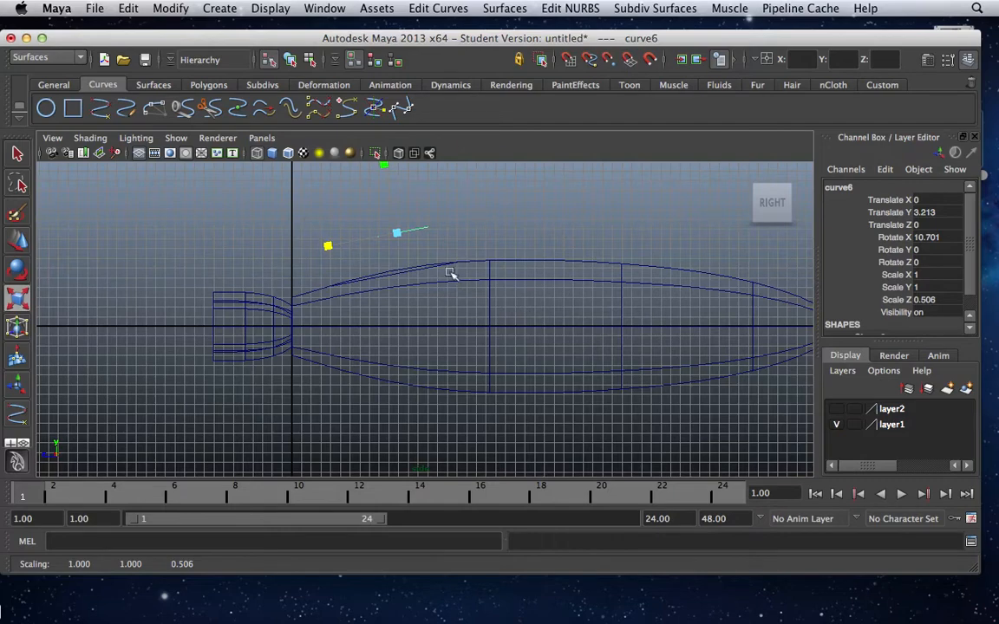
Loft a fin surface between the short upper curve and the lower curve on the body, and view it in perspective.
key(q)
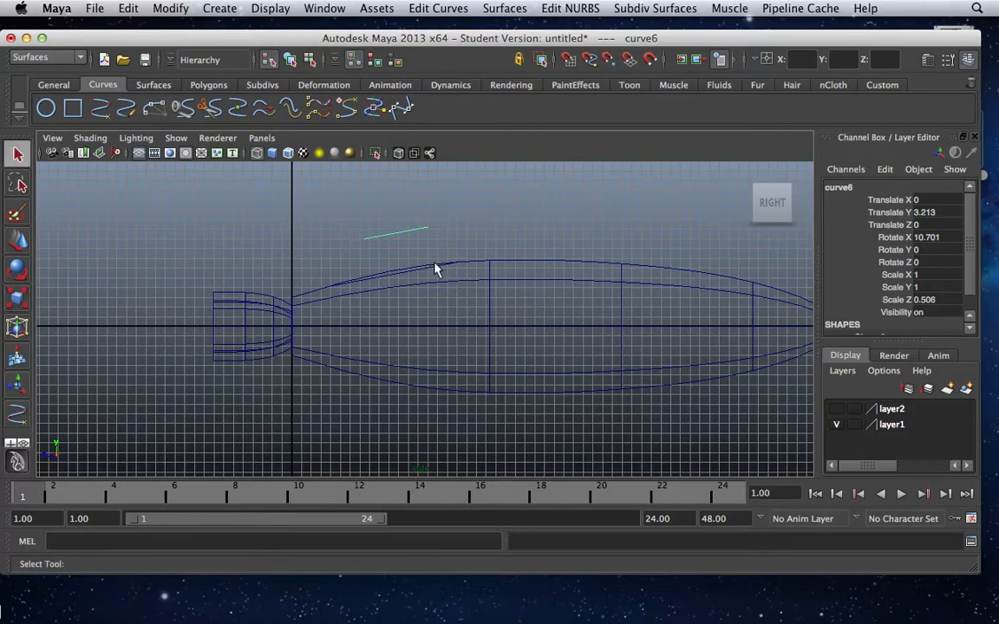
click(406, 276)
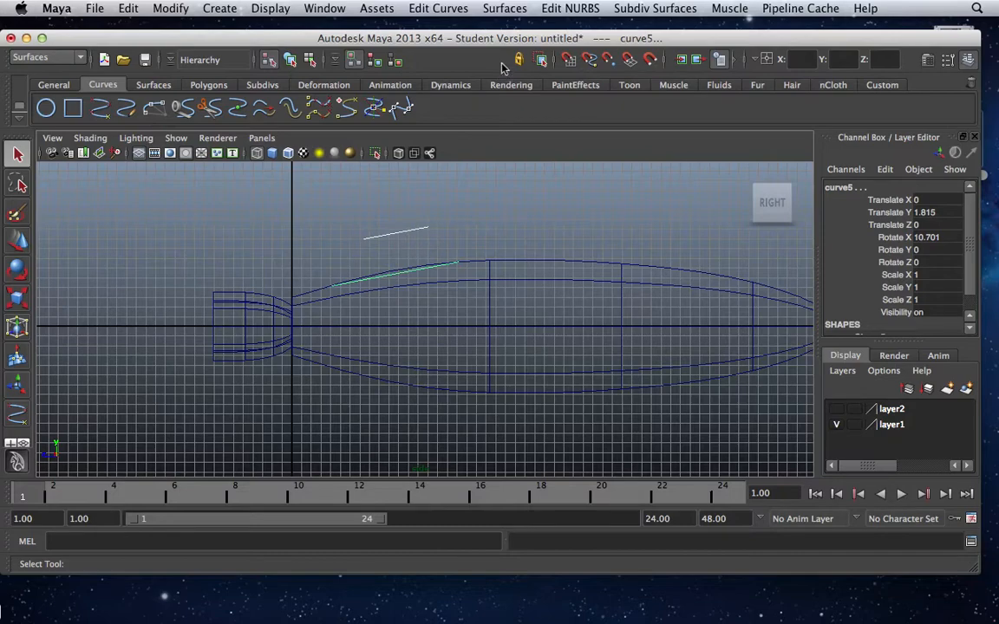
click(505, 8)
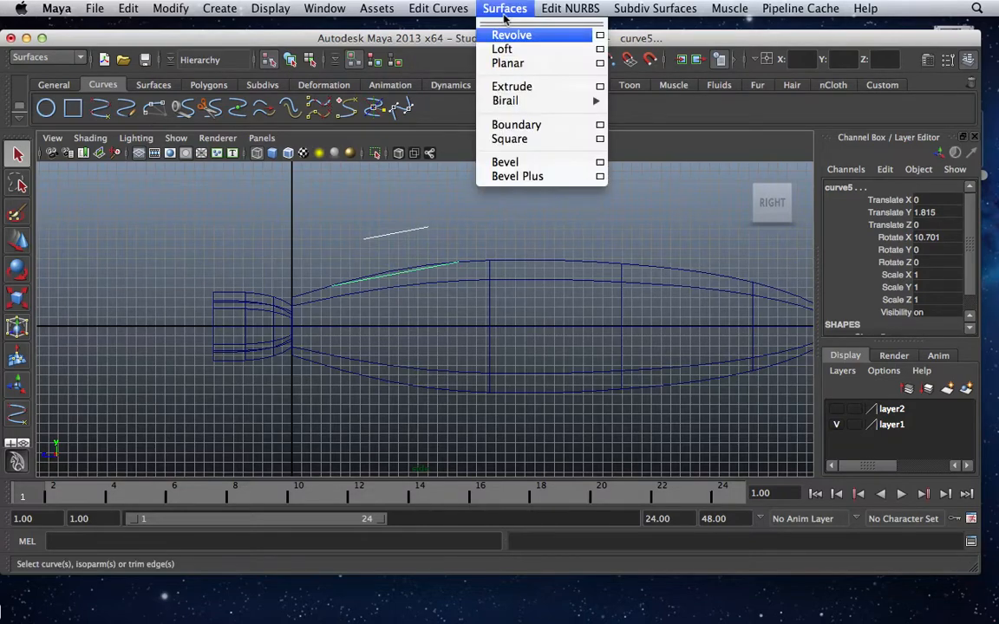
click(508, 48)
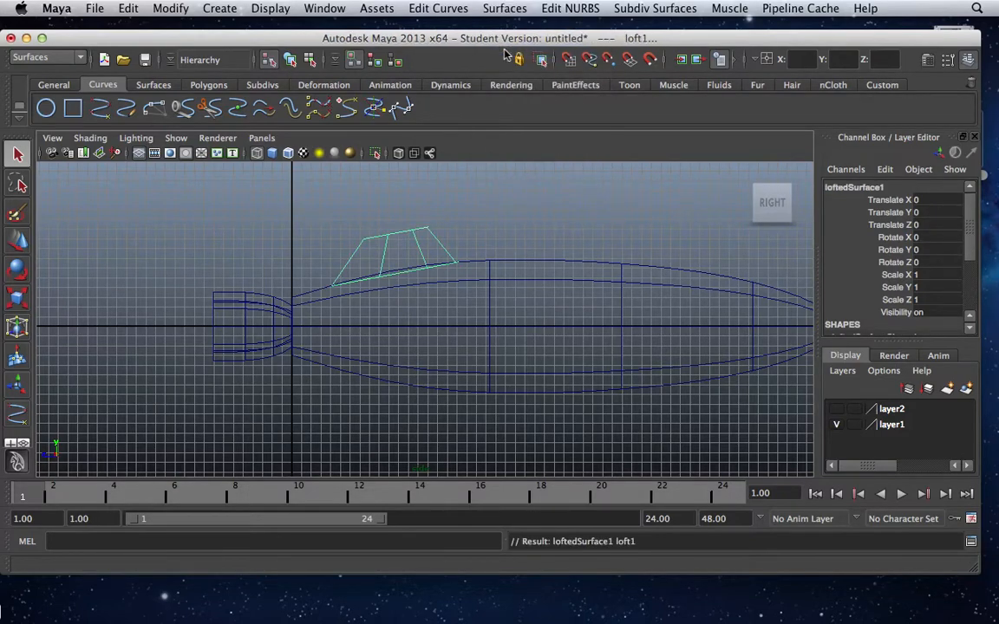
scroll(503, 192, down, 3)
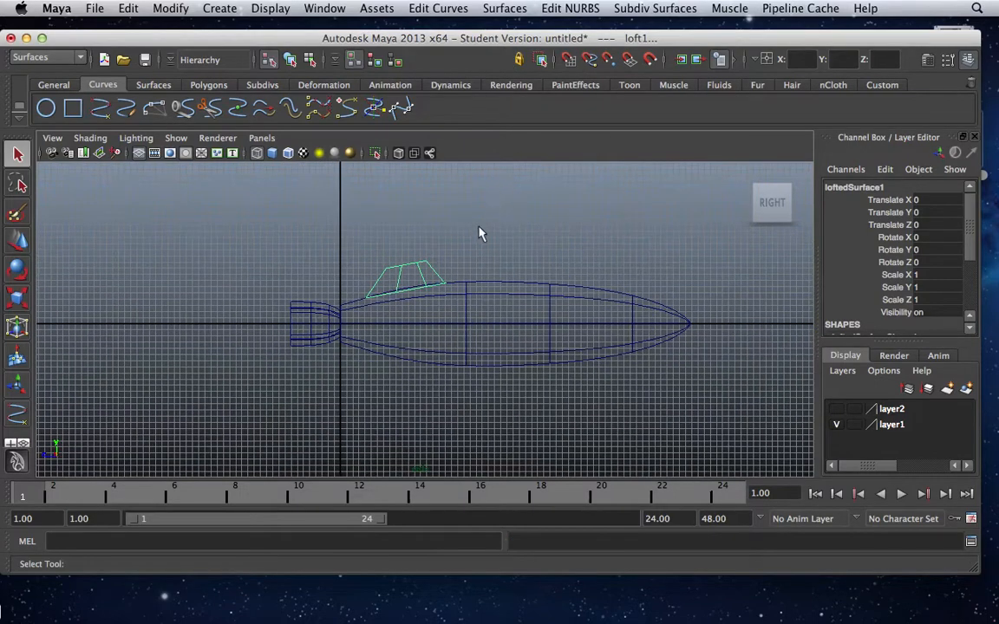
key(space)
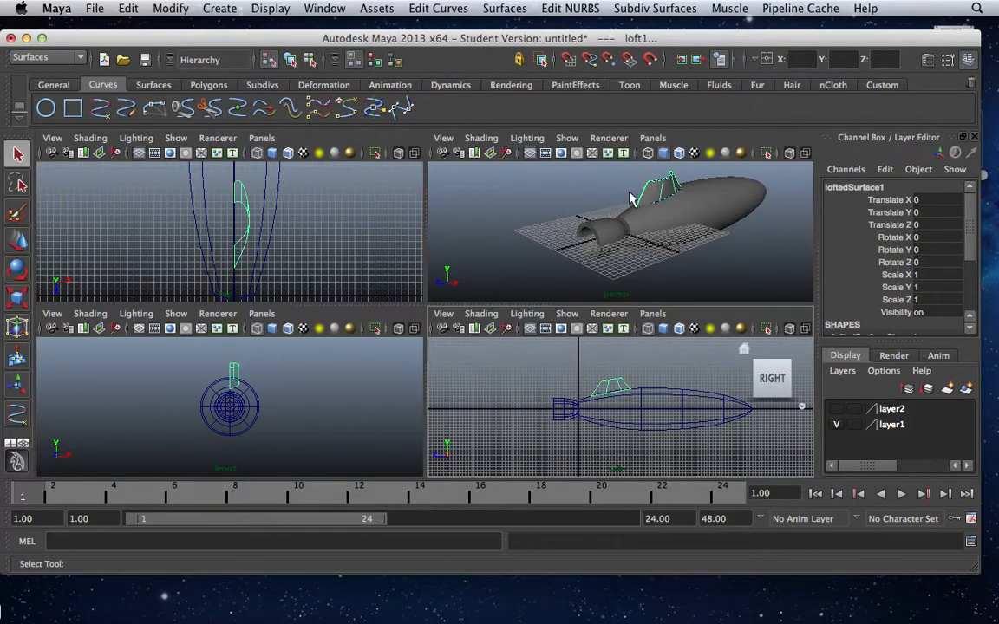
key(space)
alt+drag(492, 273, 416, 288)
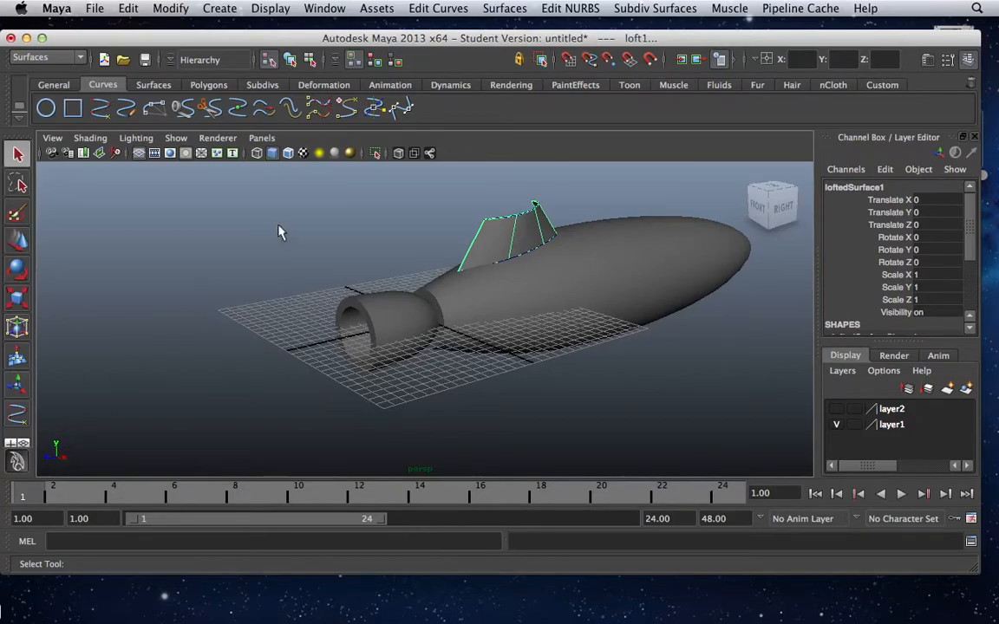
Mirror a copy of the lofted fin surface across the body using Duplicate Special with default settings and Scale X of -1.
click(161, 9)
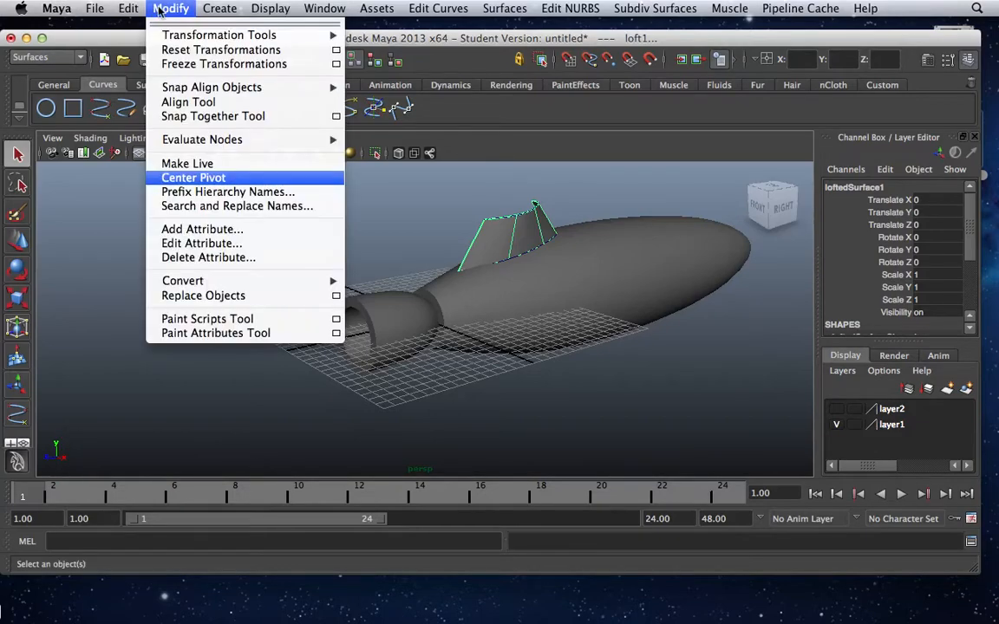
mouse_move(129, 9)
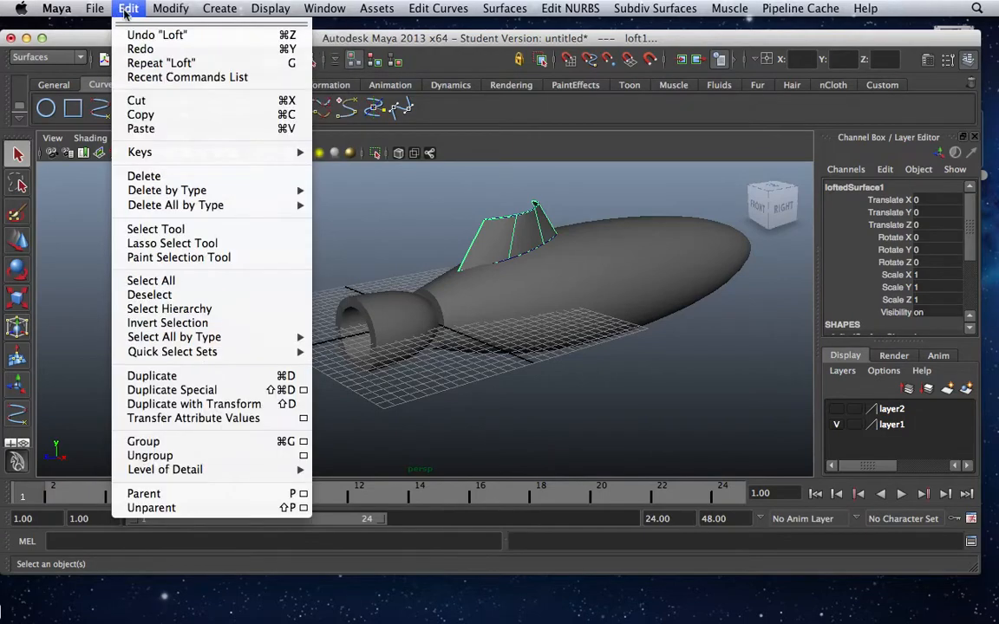
click(304, 390)
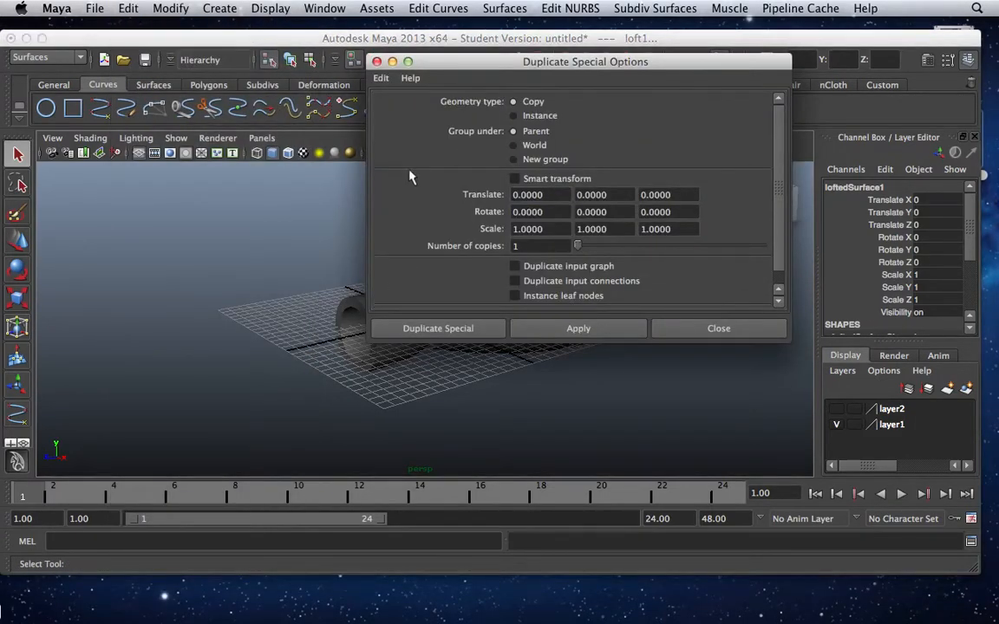
click(381, 79)
click(401, 105)
drag(416, 62, 647, 67)
click(746, 234)
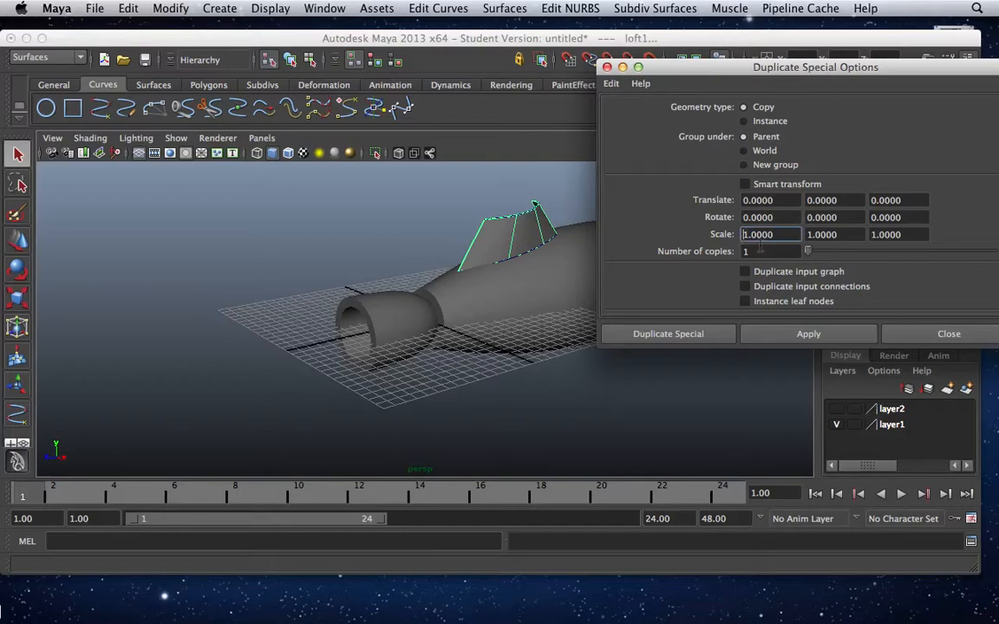
text(-)
click(786, 335)
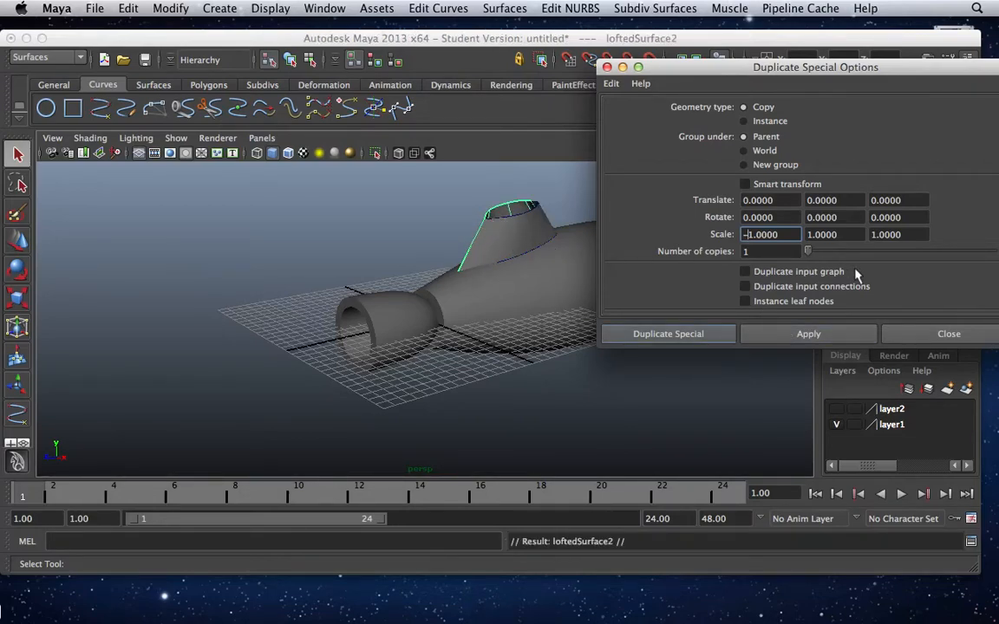
click(912, 334)
Select both fin halves, try joining them with Attach Surfaces, and undo the attachment.
alt+drag(557, 341, 534, 351)
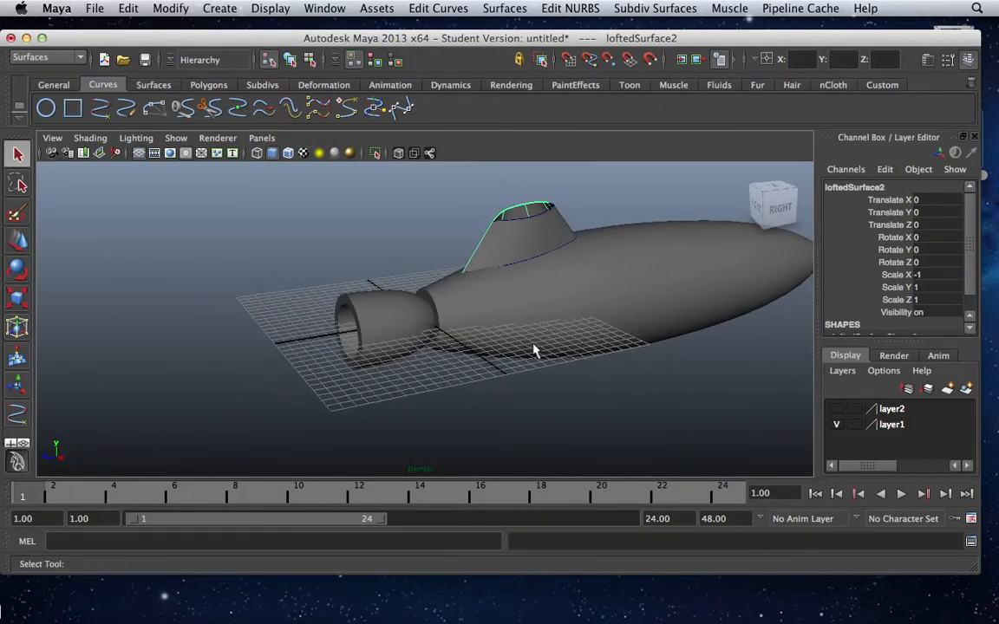
click(509, 249)
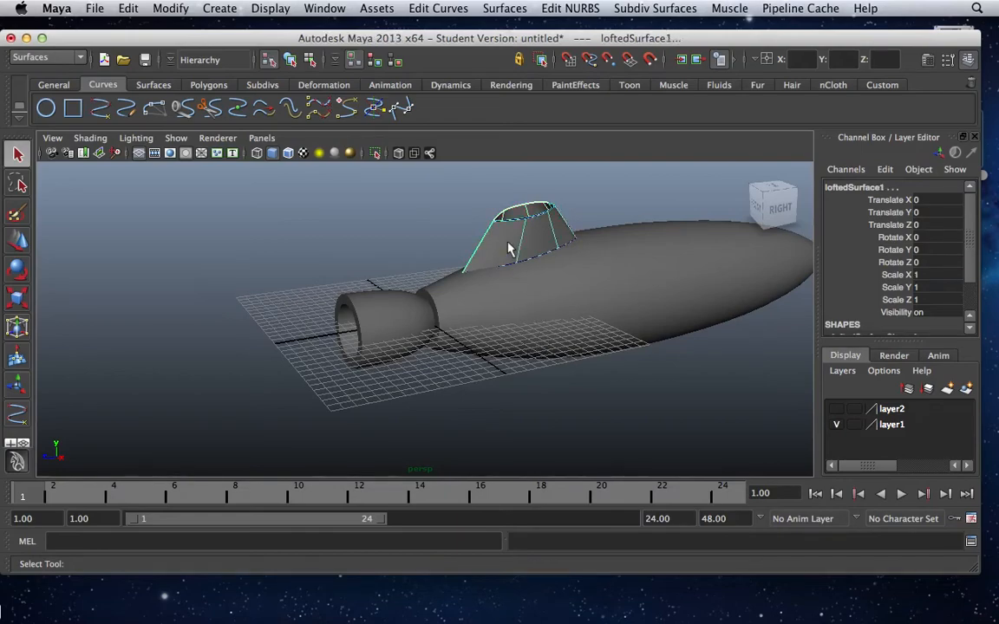
click(587, 8)
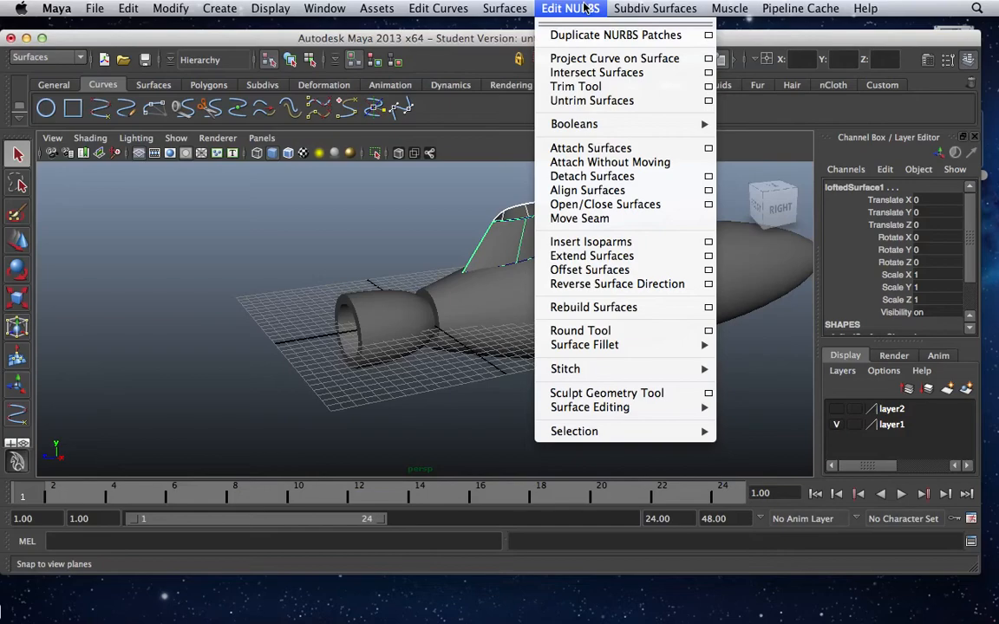
click(607, 152)
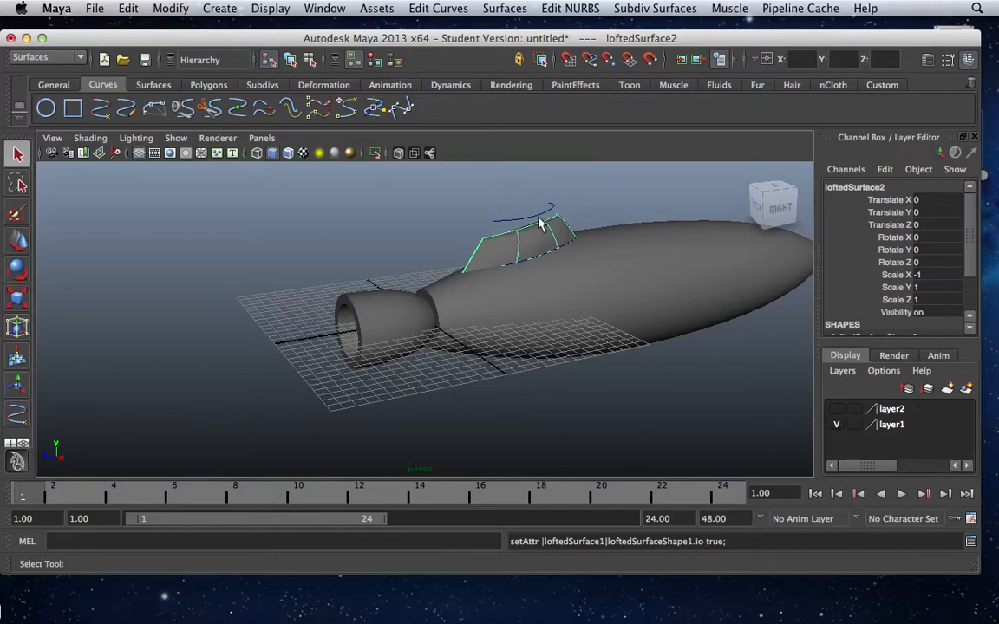
key(z)
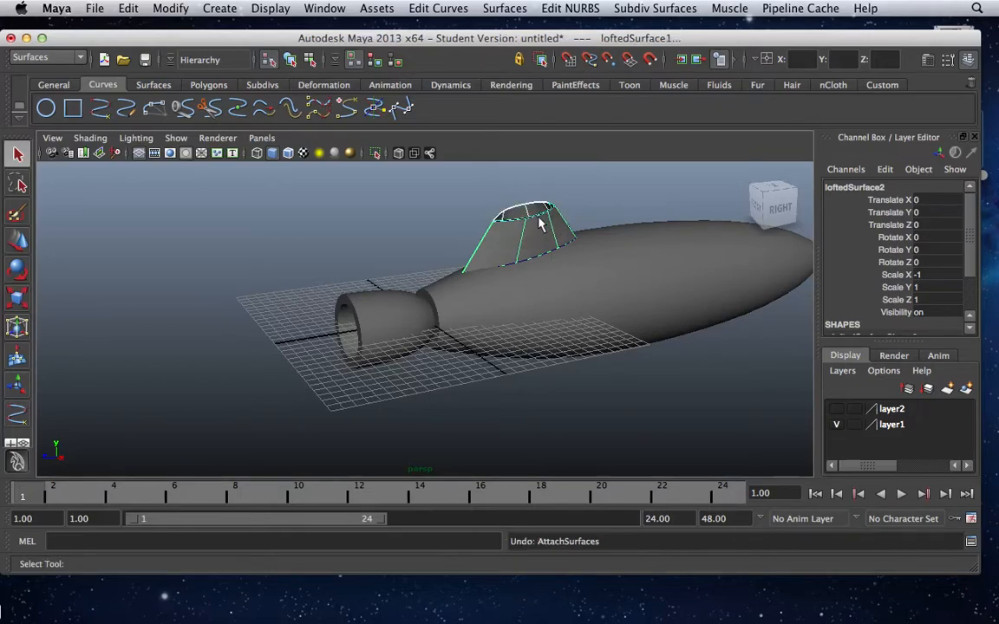
Reset the Attach Surfaces options to defaults, try attaching the two fin halves with Keep originals enabled, and undo it.
click(570, 7)
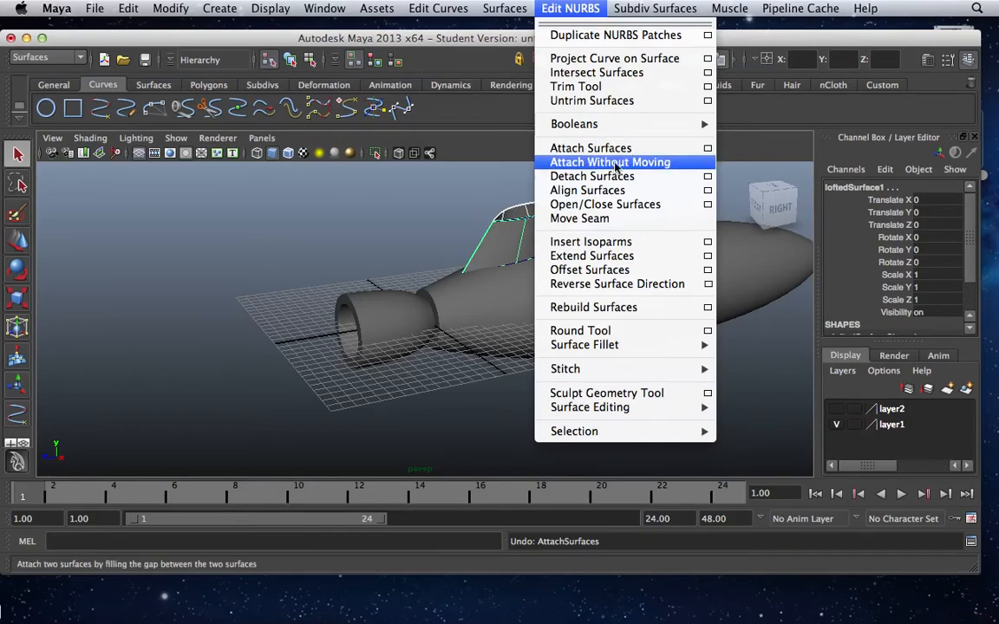
click(708, 148)
click(588, 85)
click(607, 114)
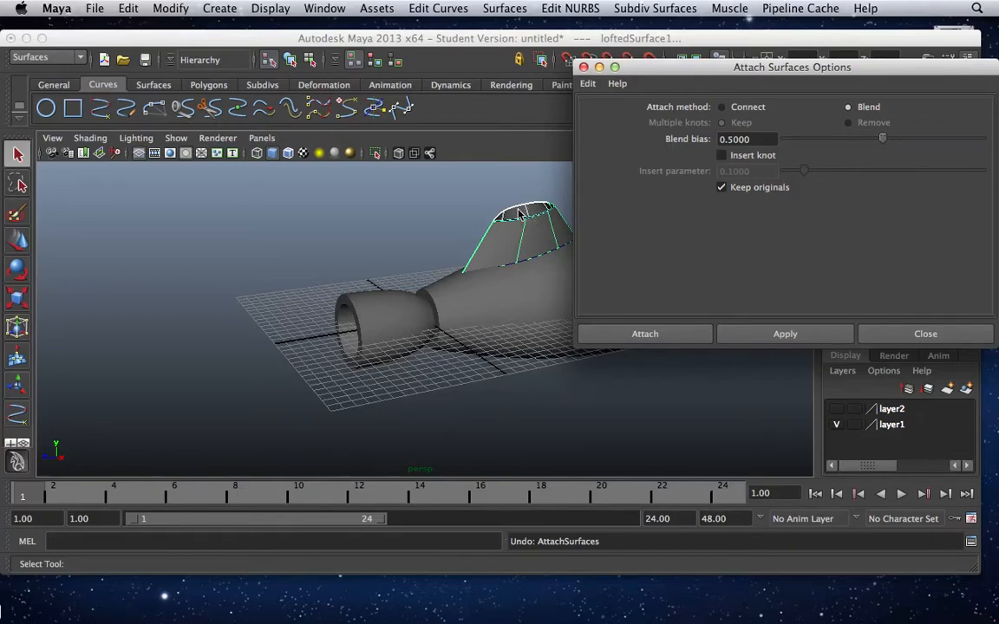
click(659, 337)
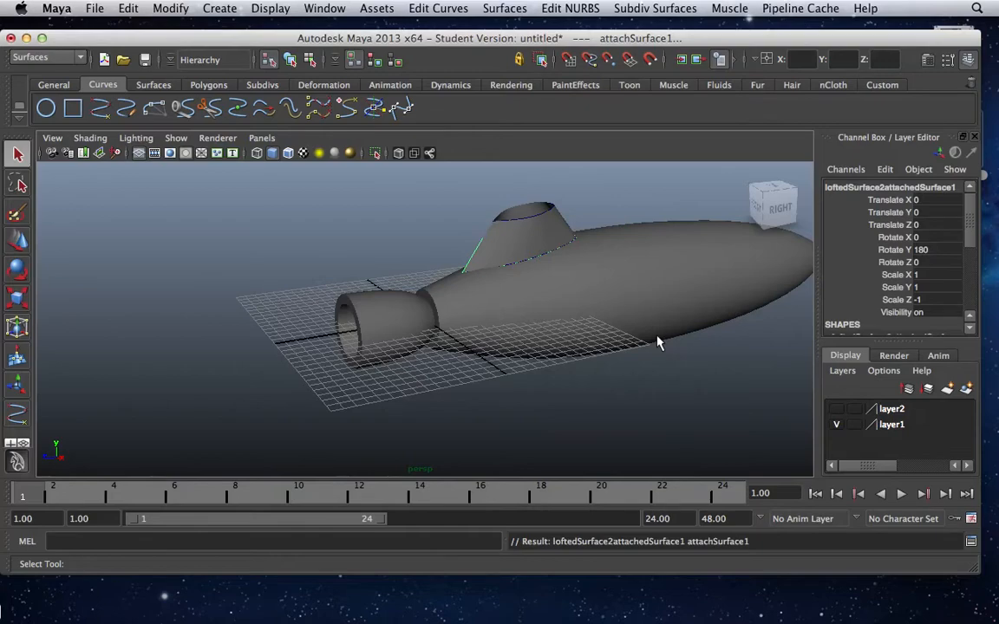
key(z)
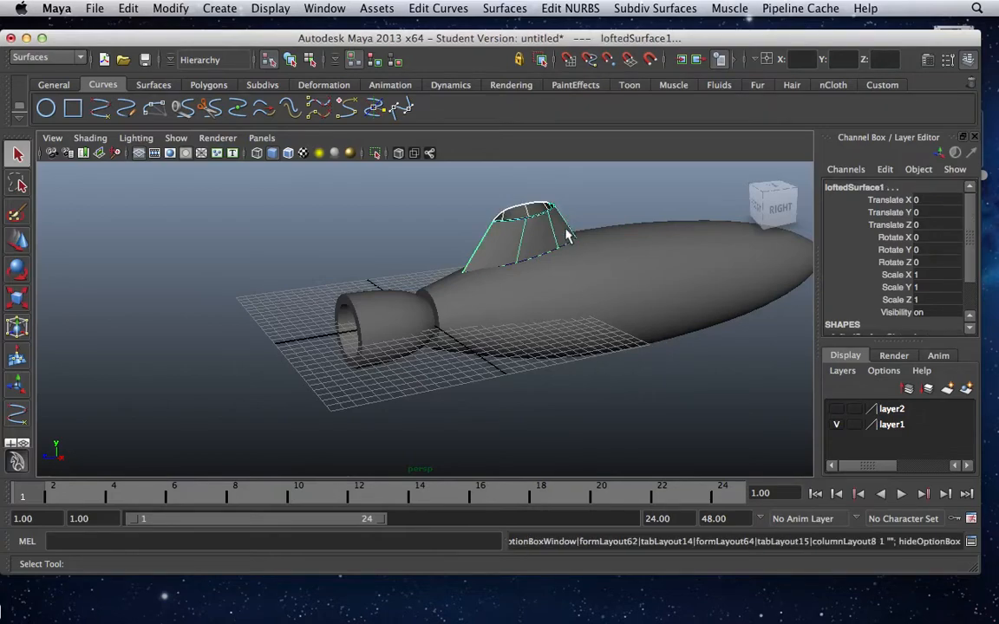
Try attaching the two fin halves with the Blend method and a blend bias of 0.3320, keeping the originals.
click(564, 7)
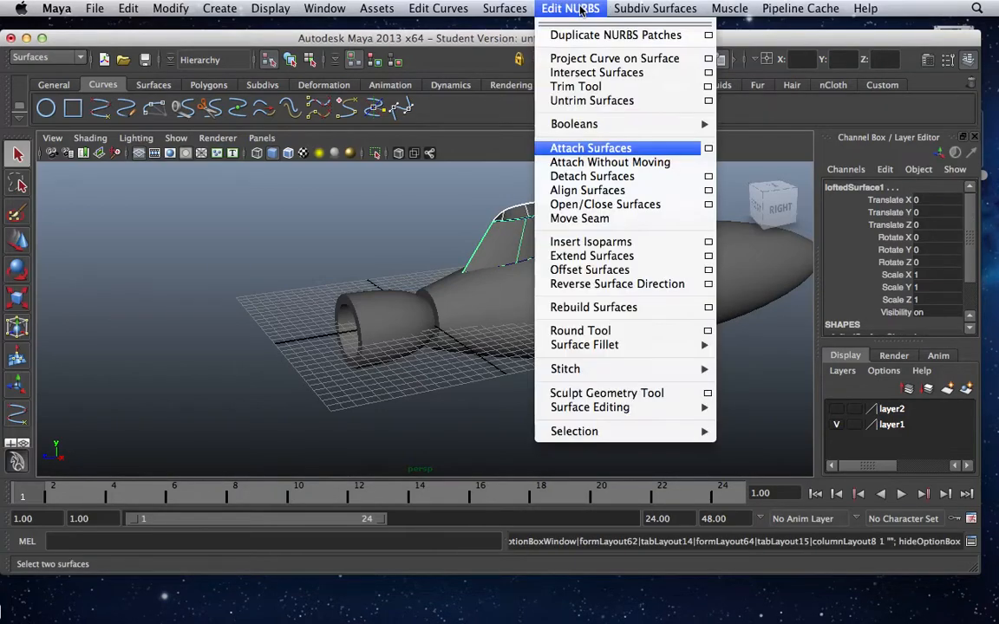
click(708, 149)
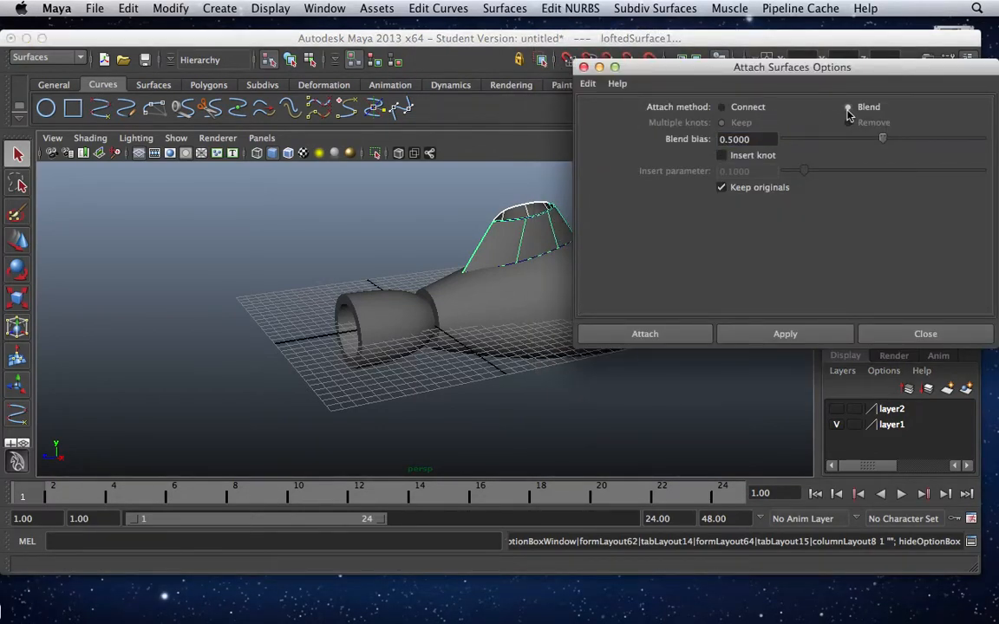
drag(885, 139, 850, 142)
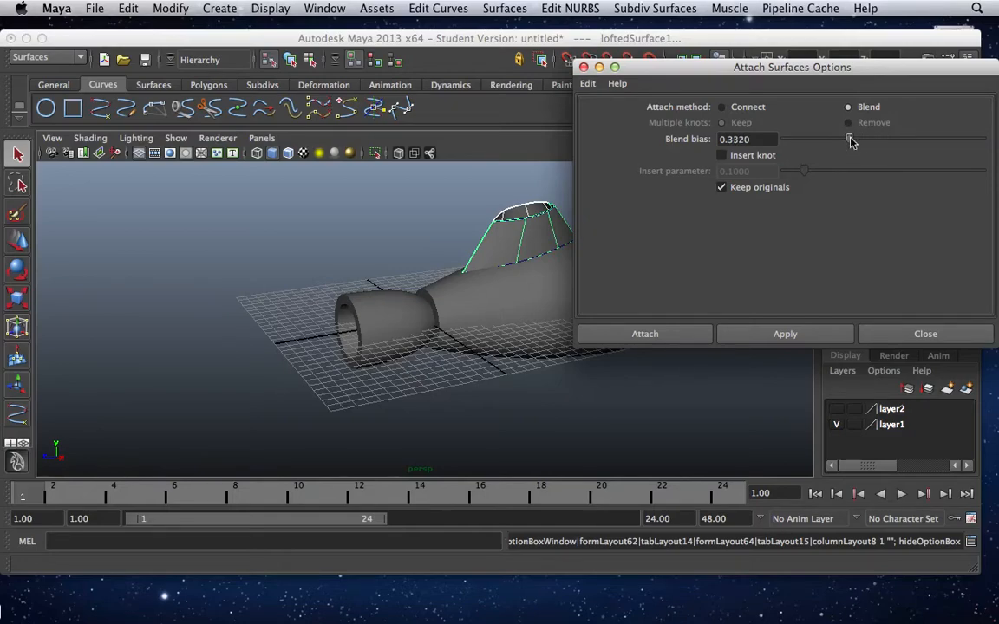
click(754, 337)
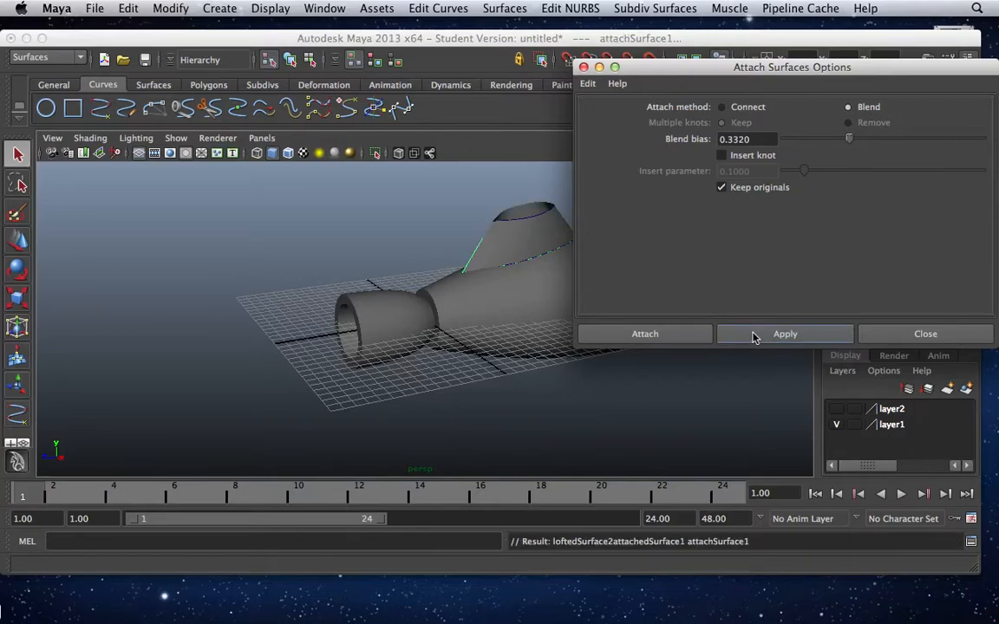
click(648, 338)
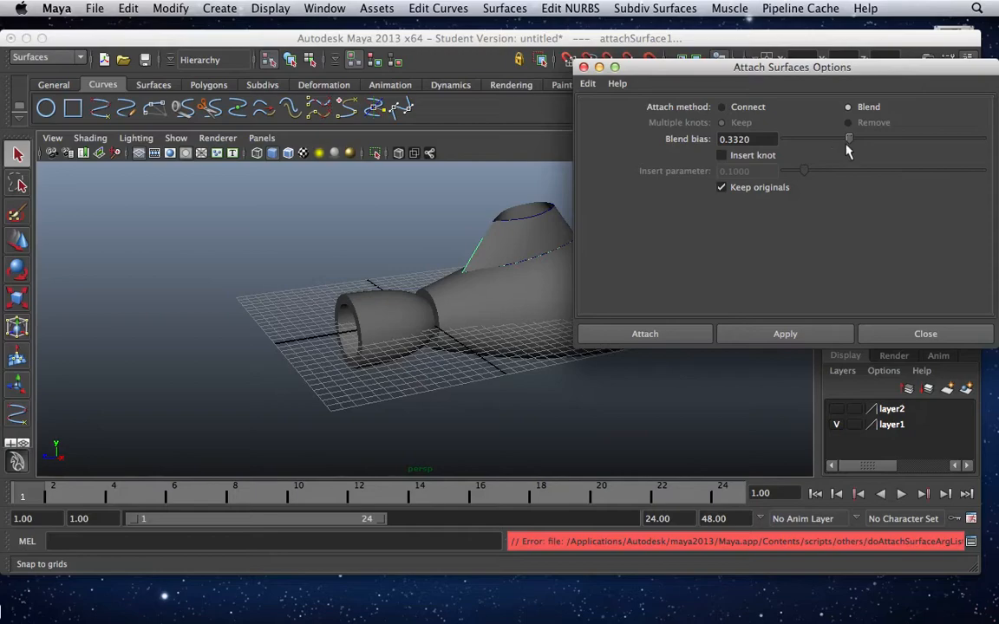
Set the Attach Surfaces blend bias to 0.8261 with the Blend method, and undo the existing fin attachment.
click(724, 109)
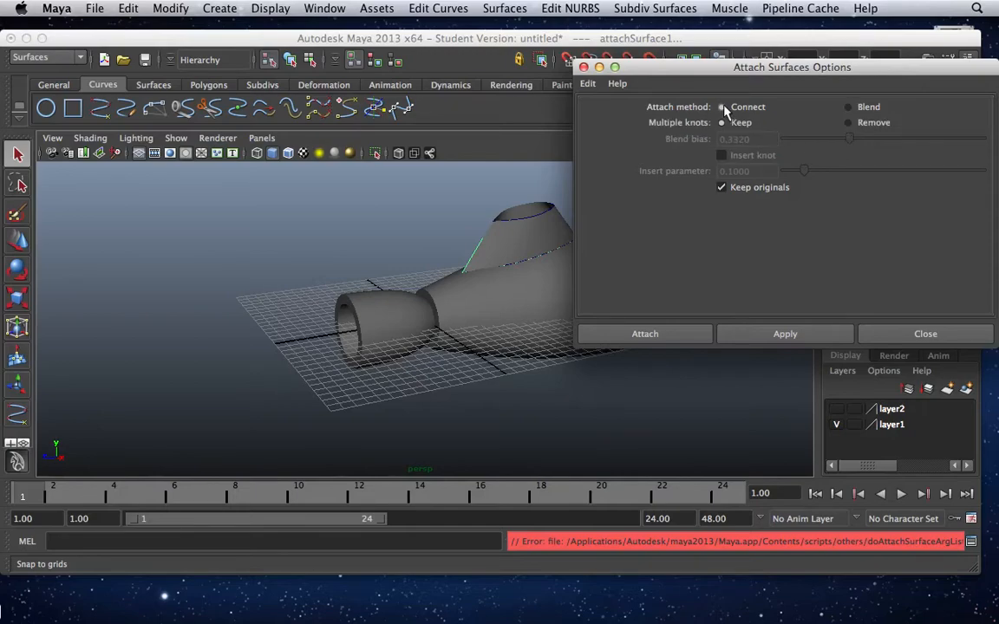
click(847, 108)
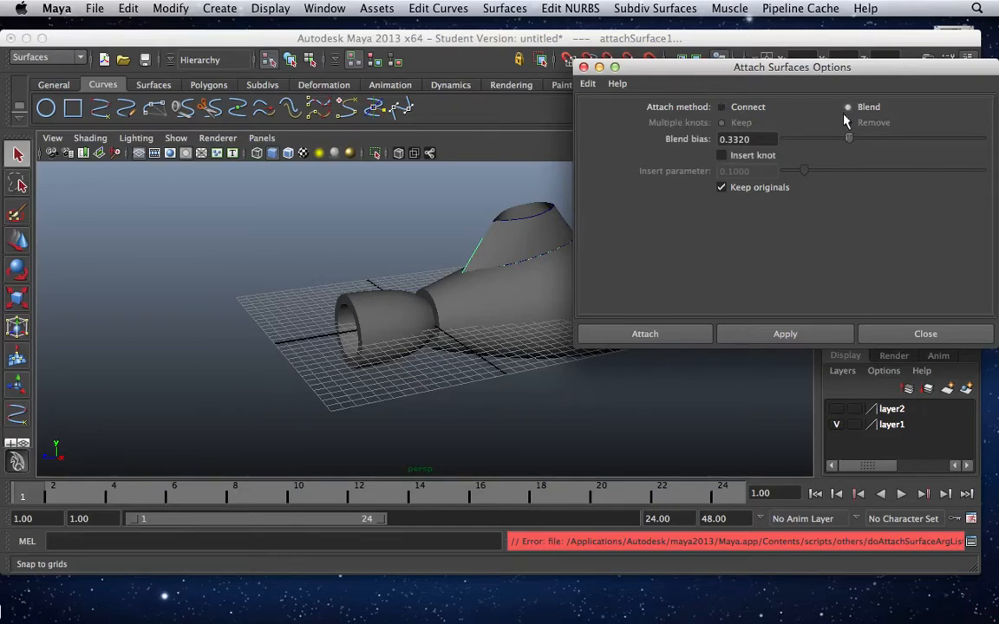
drag(850, 143, 950, 143)
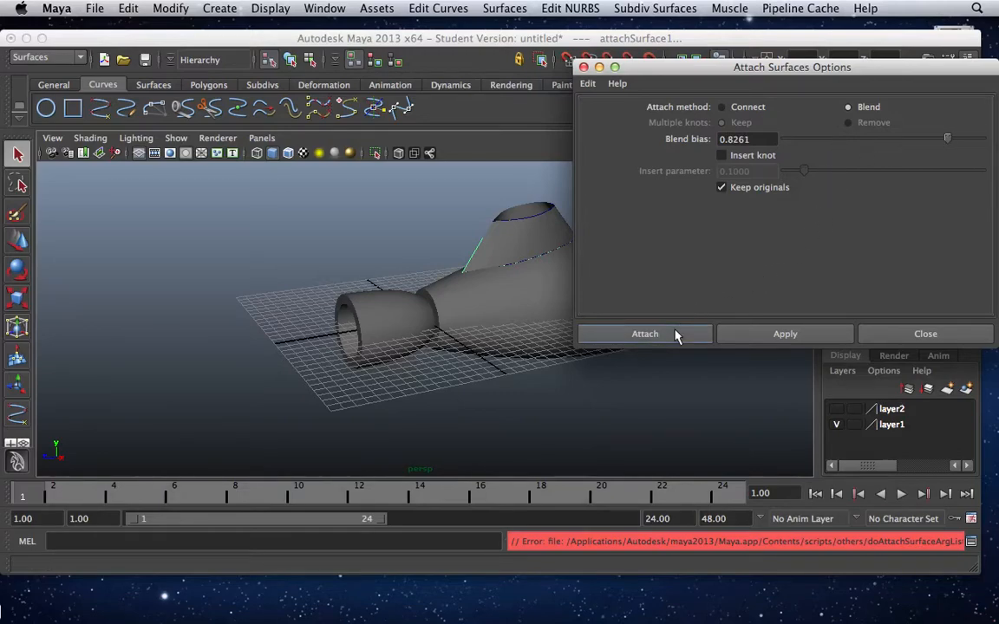
click(867, 335)
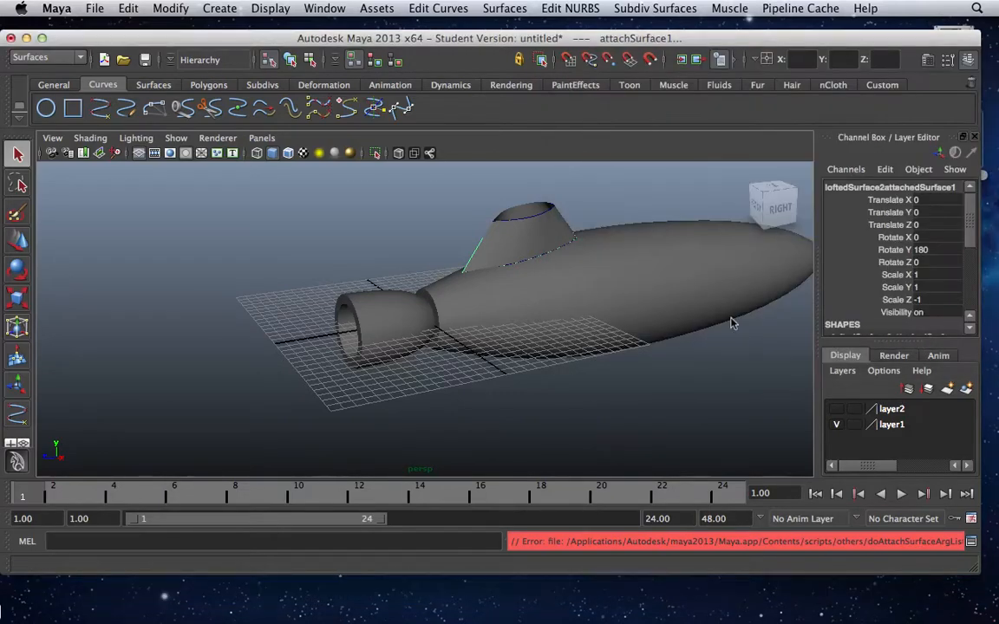
key(z)
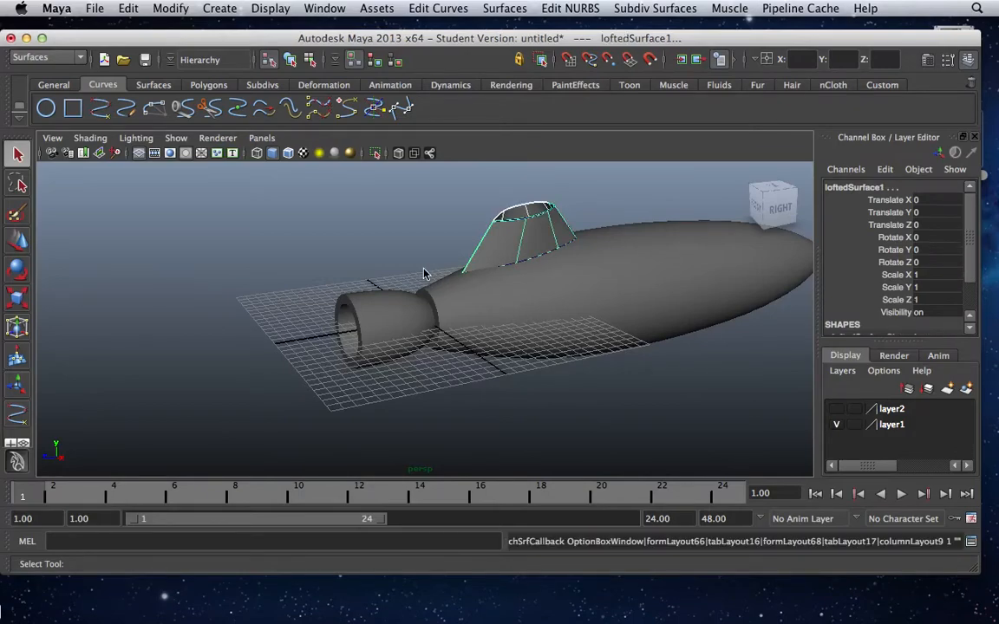
Try attaching the two fin halves again with the current blend options and inspect the joined surface from above.
alt+drag(429, 253, 507, 230)
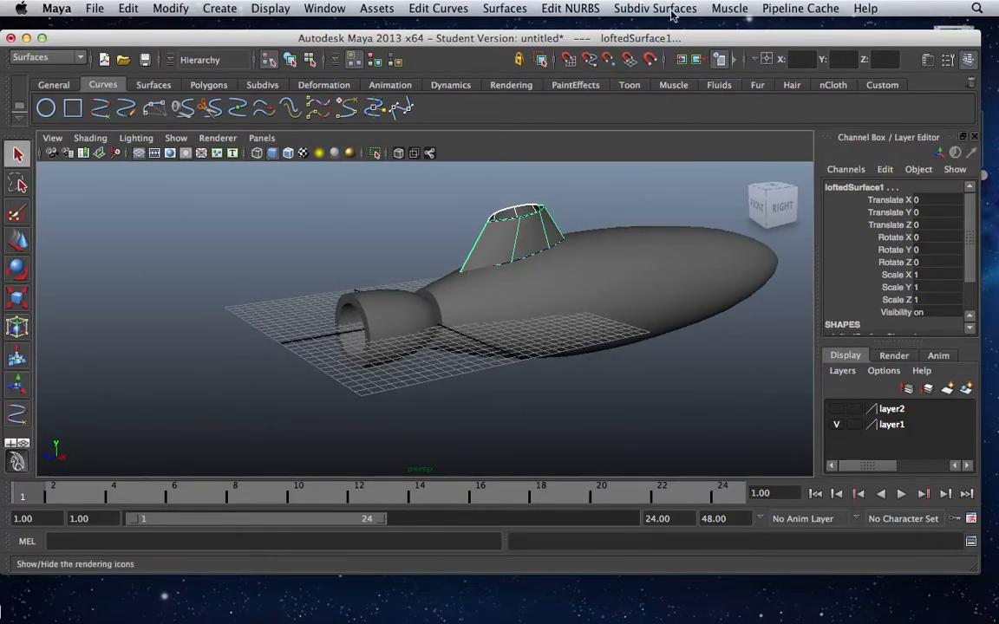
click(566, 8)
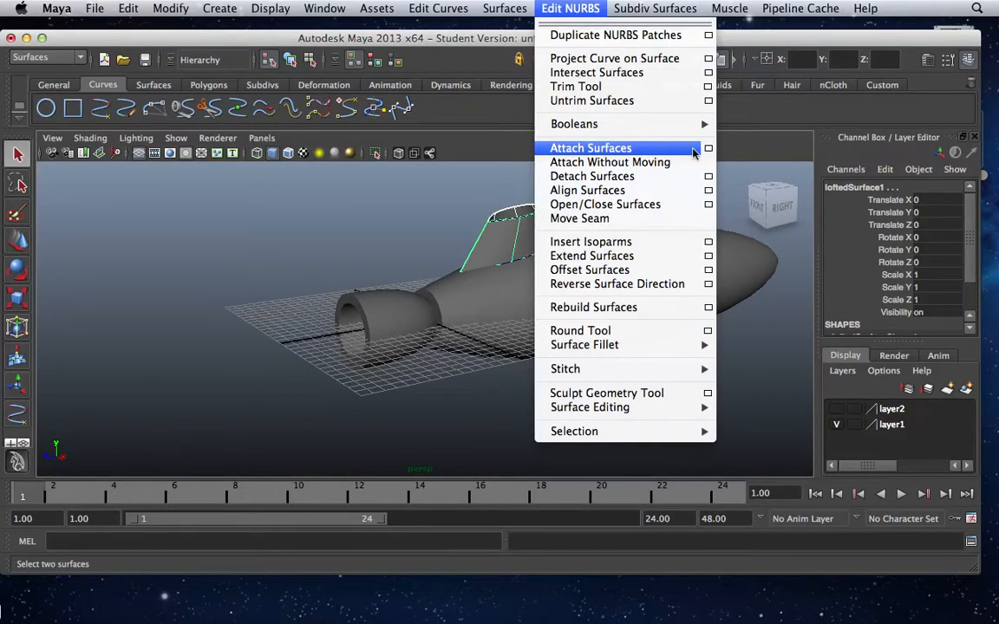
click(671, 153)
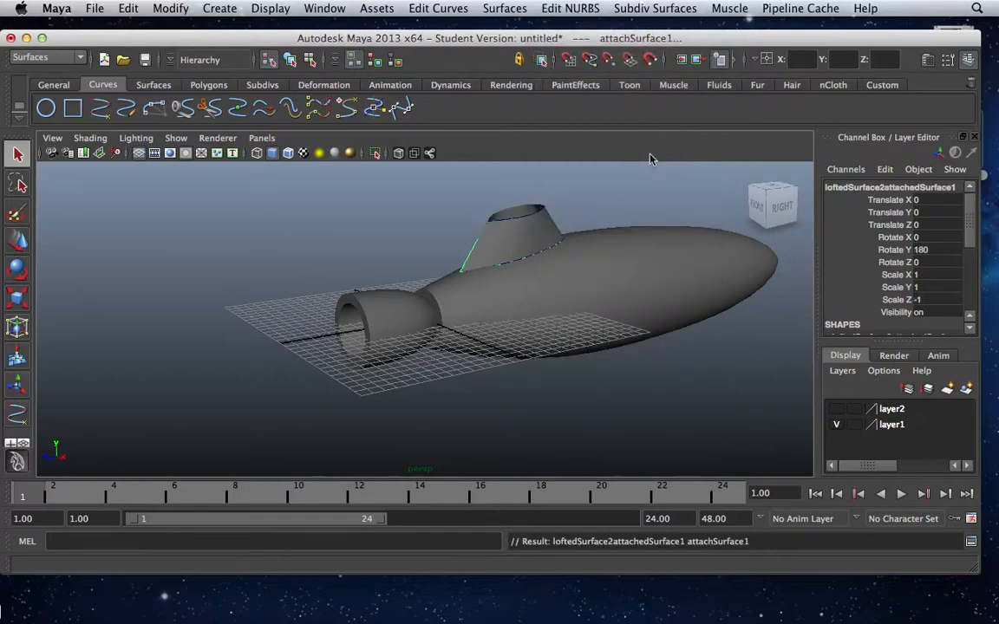
alt+drag(448, 297, 437, 335)
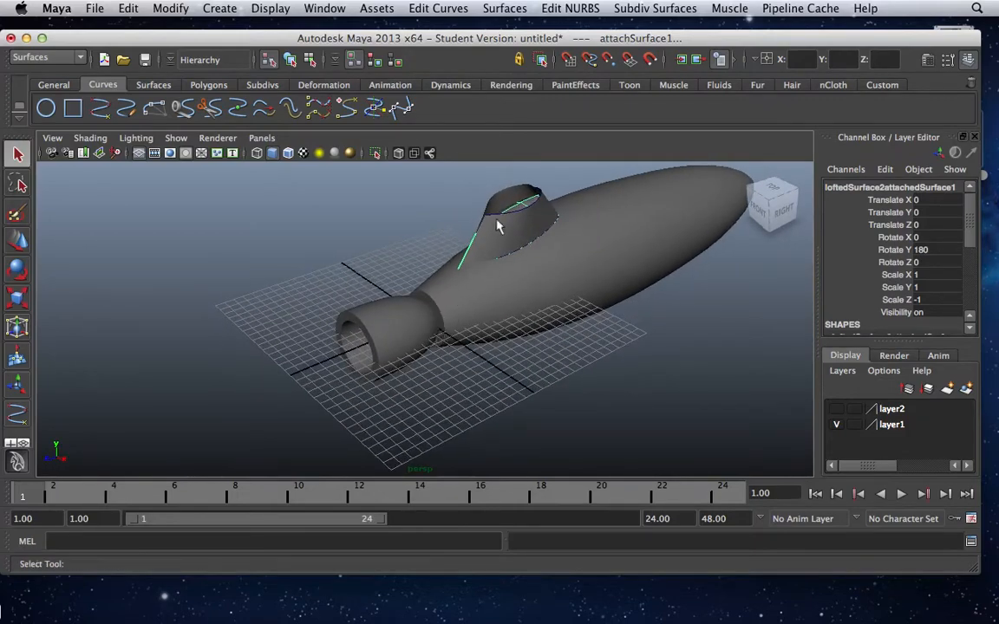
Turn off Keep originals in the Attach Surfaces options and undo the last fin attachment.
click(590, 11)
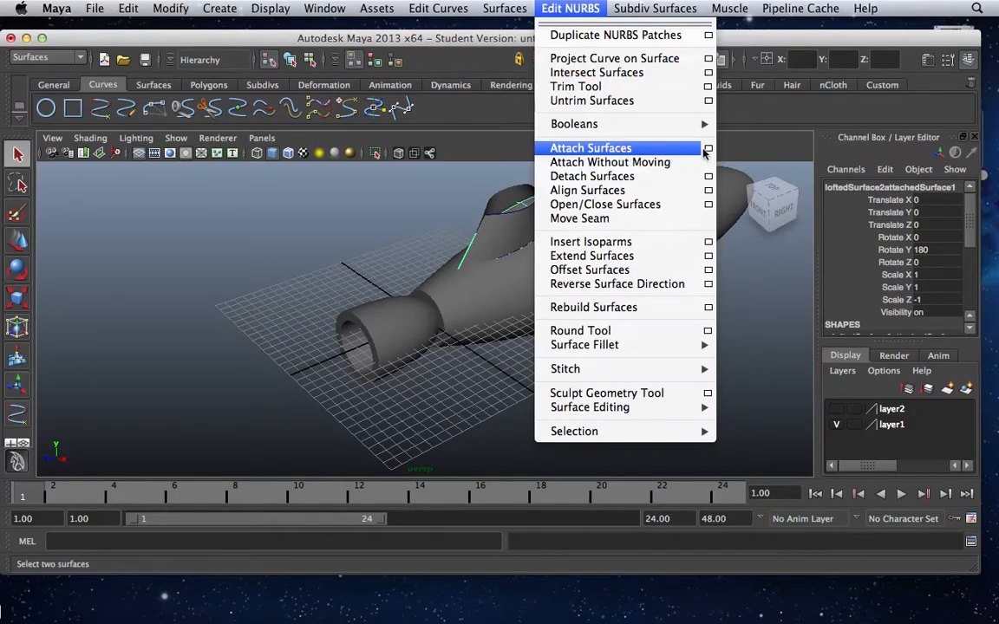
click(709, 150)
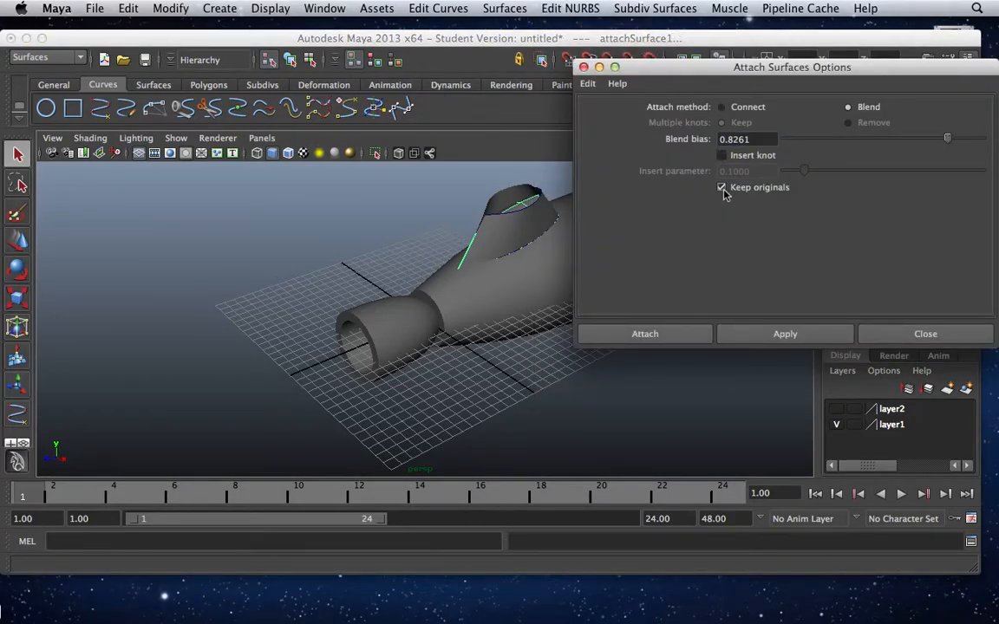
click(724, 333)
click(881, 337)
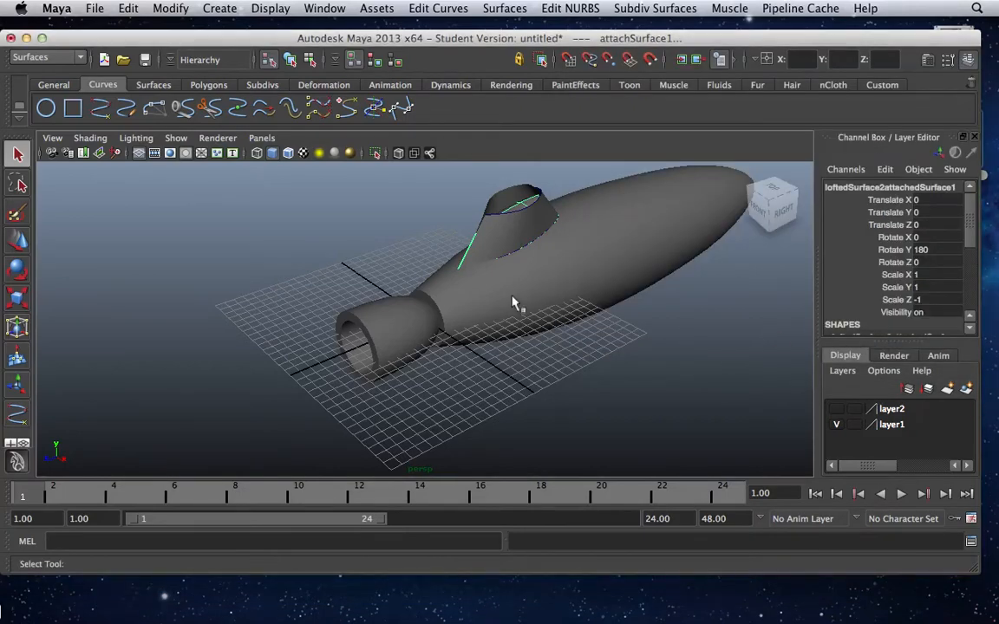
key(ctrl+z)
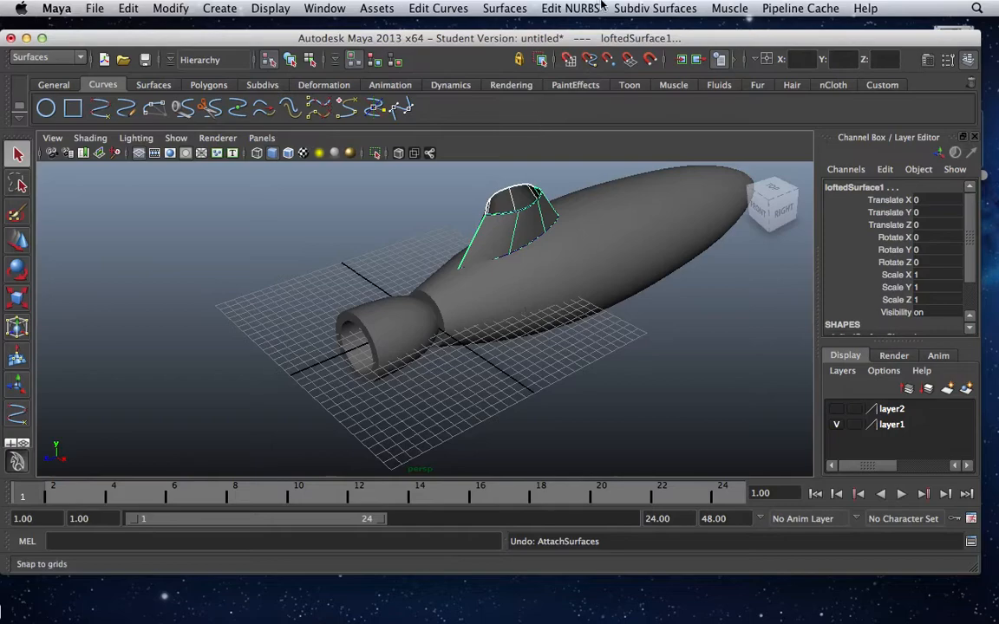
Attach the two fin halves using Blend with a bias of 0.8261 and without keeping the originals.
click(570, 8)
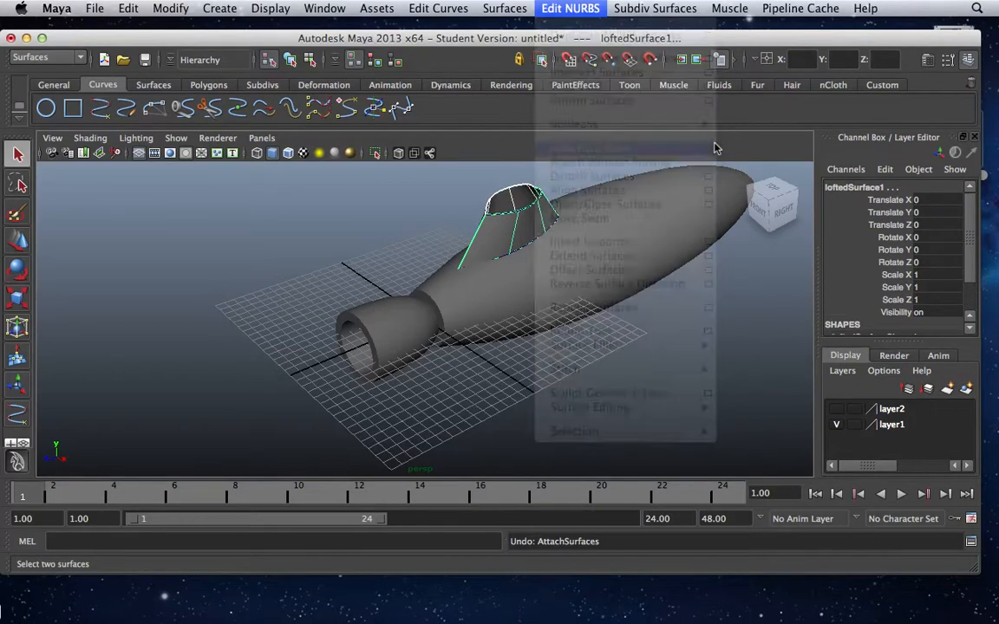
click(709, 148)
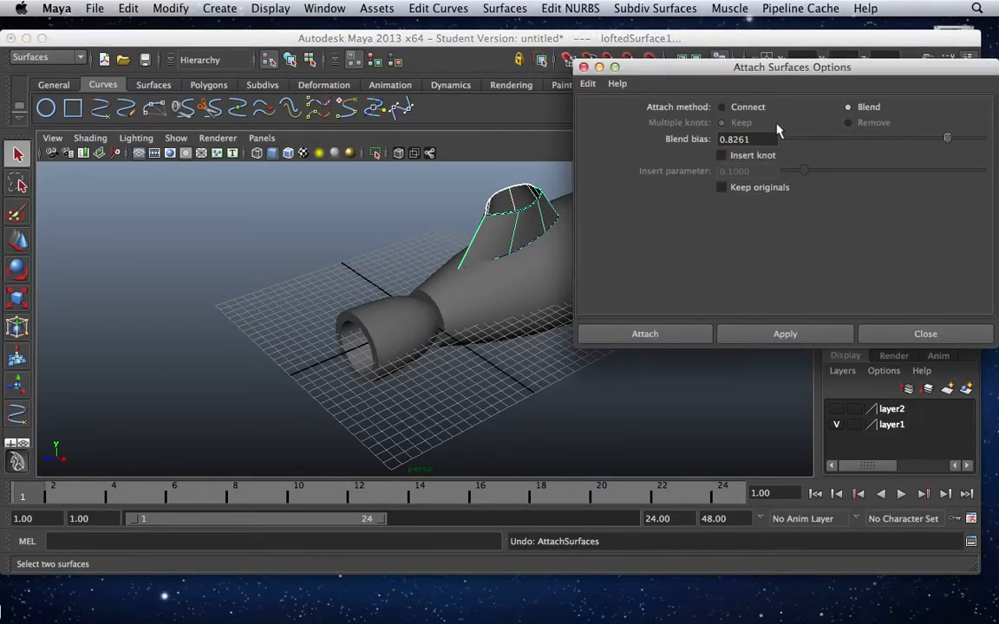
click(642, 334)
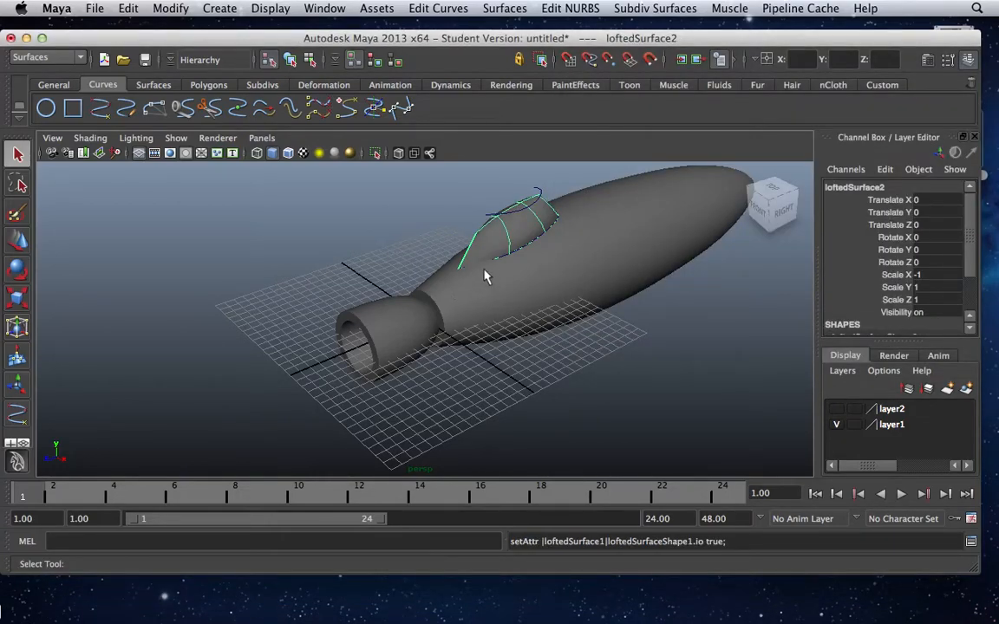
Select the control vertices along the fin's upper edge in the side view and move them back toward the nozzle.
right_drag(496, 232, 389, 205)
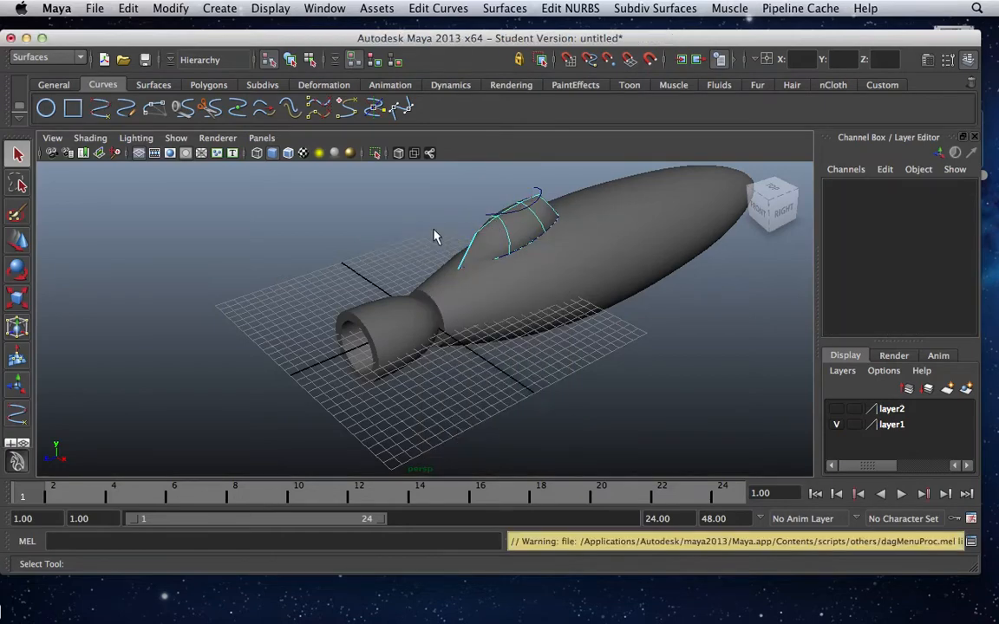
click(310, 59)
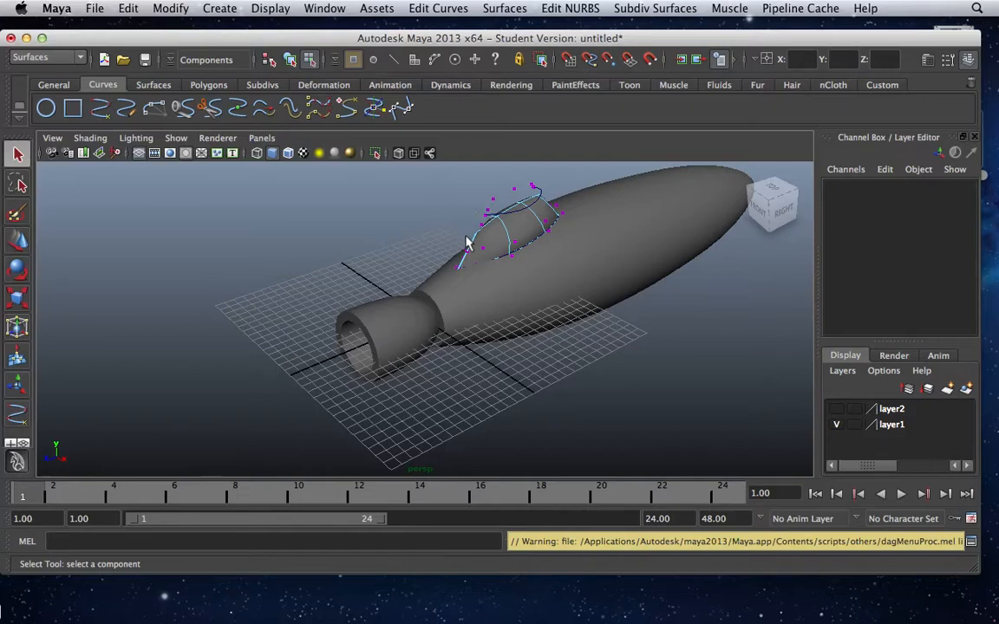
key(space)
key(space)
key(space)
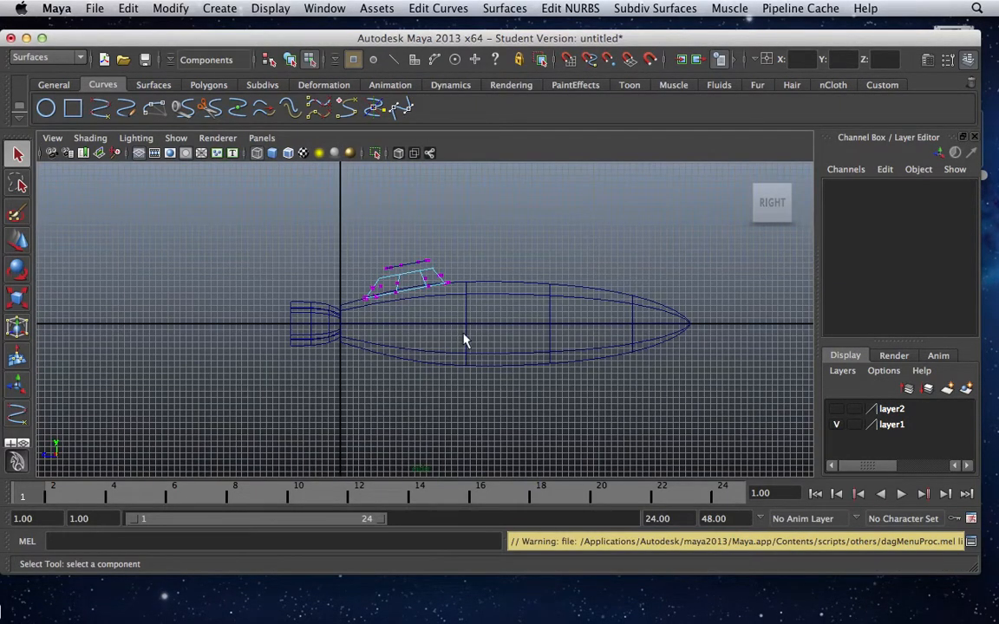
scroll(464, 341, up, 5)
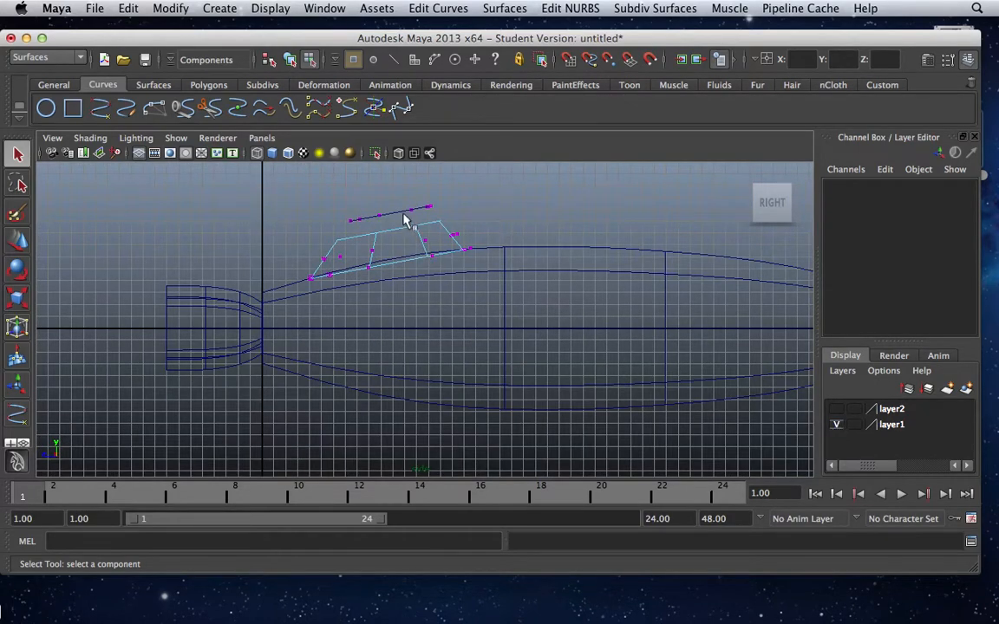
drag(354, 209, 449, 218)
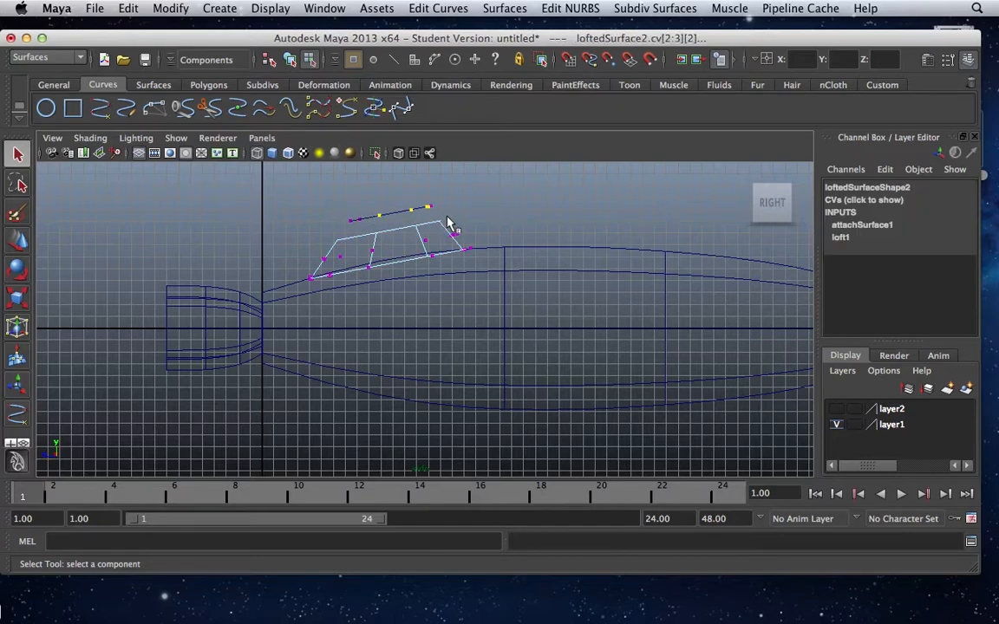
shift+click(353, 222)
key(w)
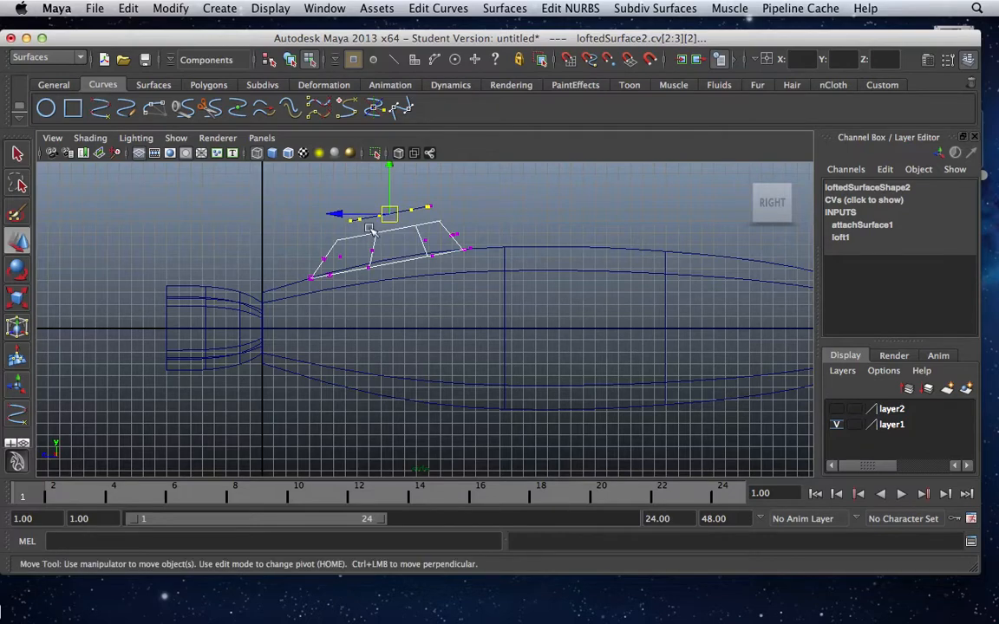
drag(338, 213, 281, 199)
Shift the front control vertices of the fin's tip backward, and raise the whole tip row to make the fin taller.
scroll(343, 259, down, 2)
drag(353, 227, 397, 211)
click(306, 165)
drag(330, 202, 293, 184)
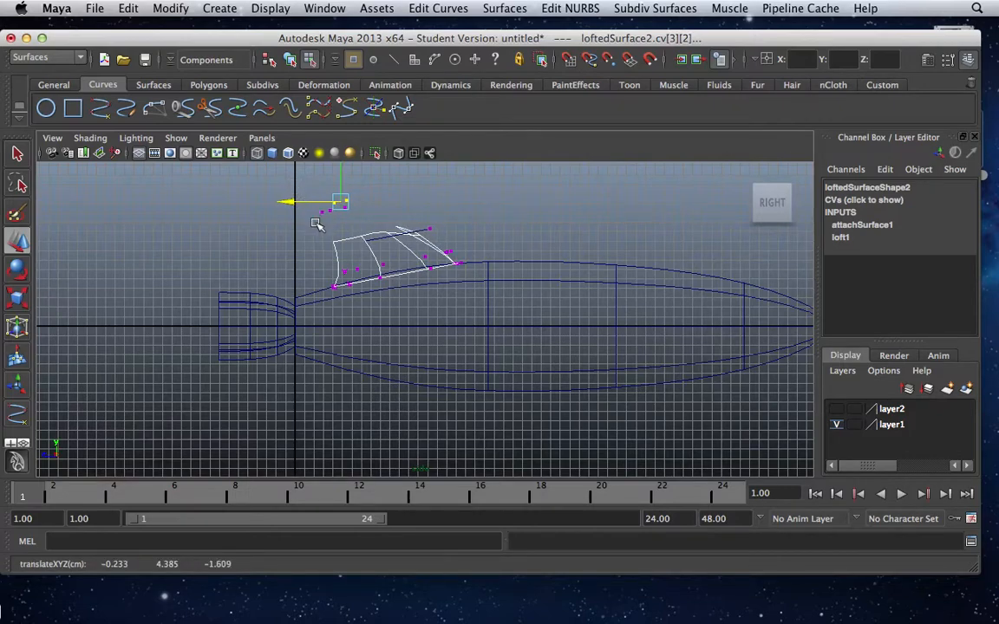
drag(311, 187, 367, 190)
scroll(327, 229, down, 5)
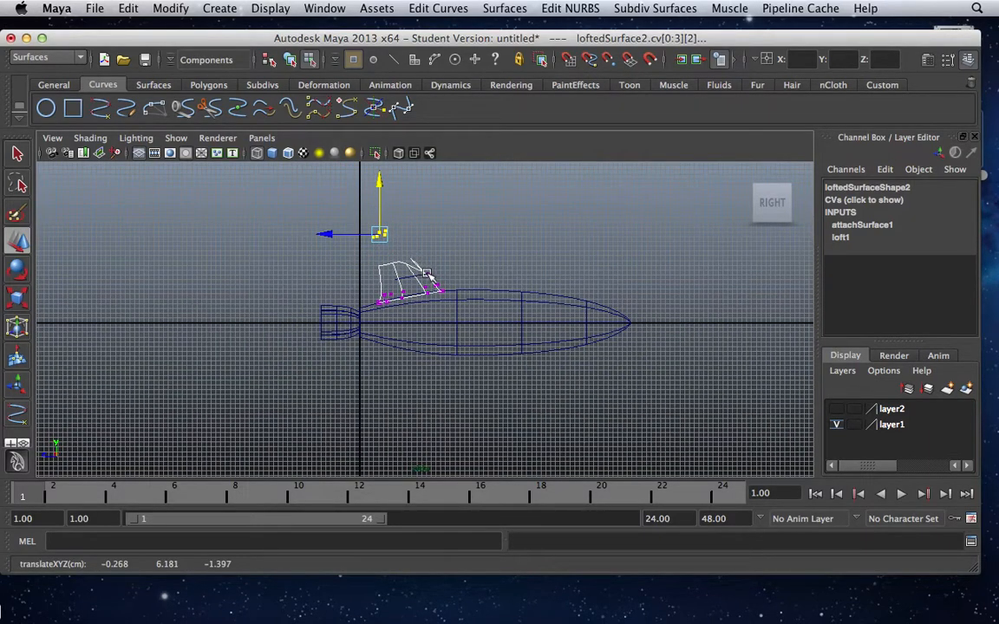
Move selected tip control vertices farther back toward the nozzle and slightly down in the side view to sweep the fin.
click(426, 274)
drag(429, 275, 400, 236)
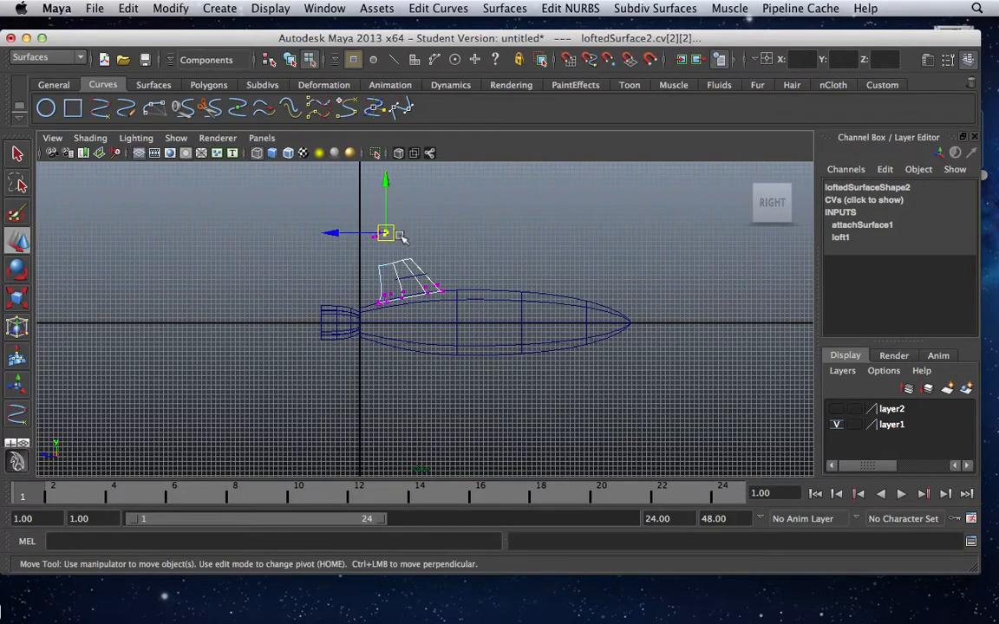
drag(330, 233, 310, 239)
drag(362, 184, 363, 191)
key(space)
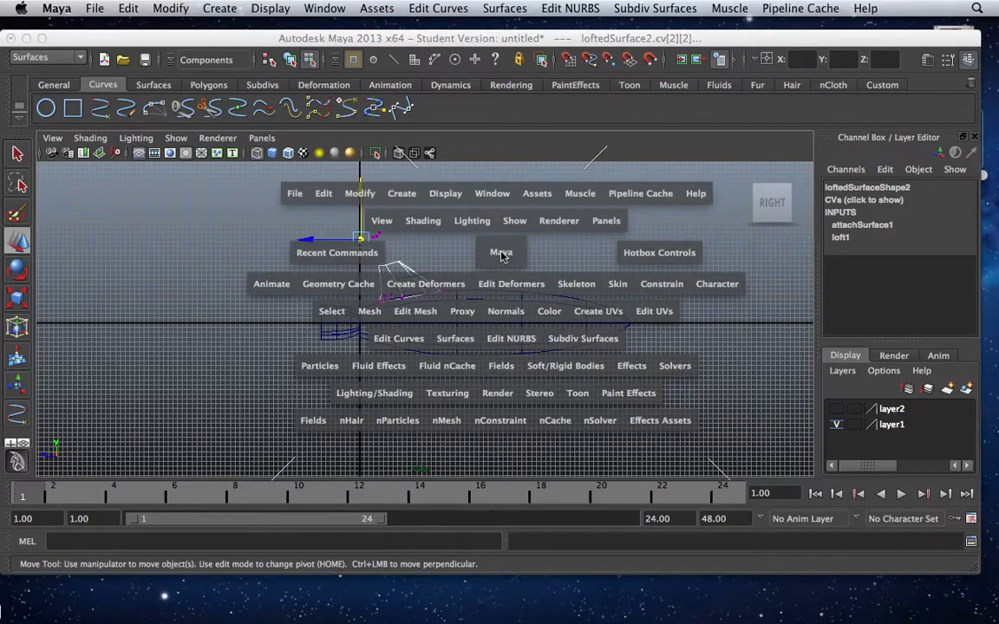
key(space)
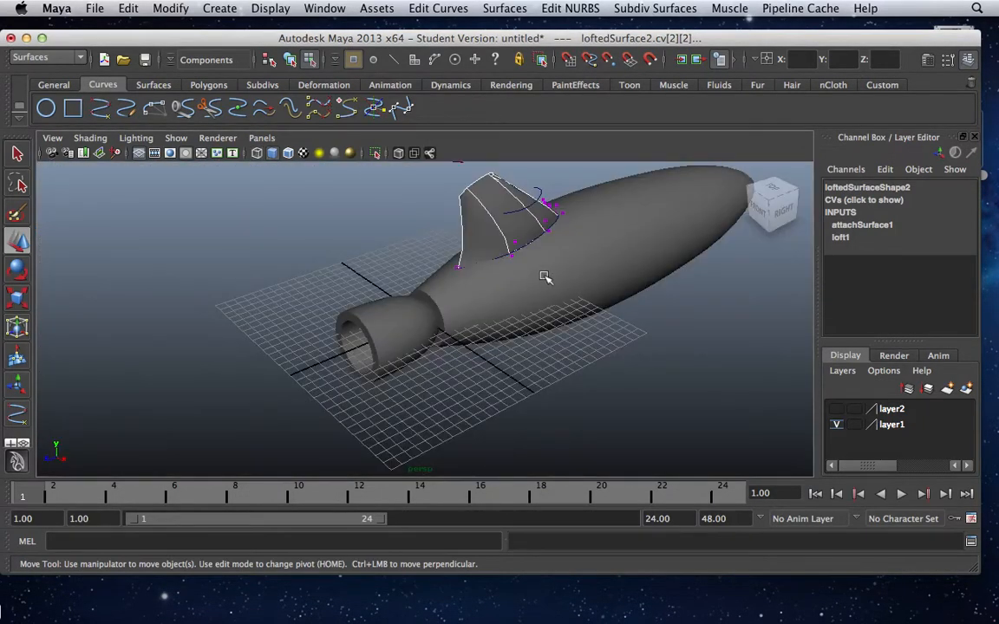
Reposition the outlying control vertex of the fin's tip in the perspective view to reshape the tip.
alt+drag(469, 284, 606, 292)
alt+drag(667, 255, 439, 335)
key(w)
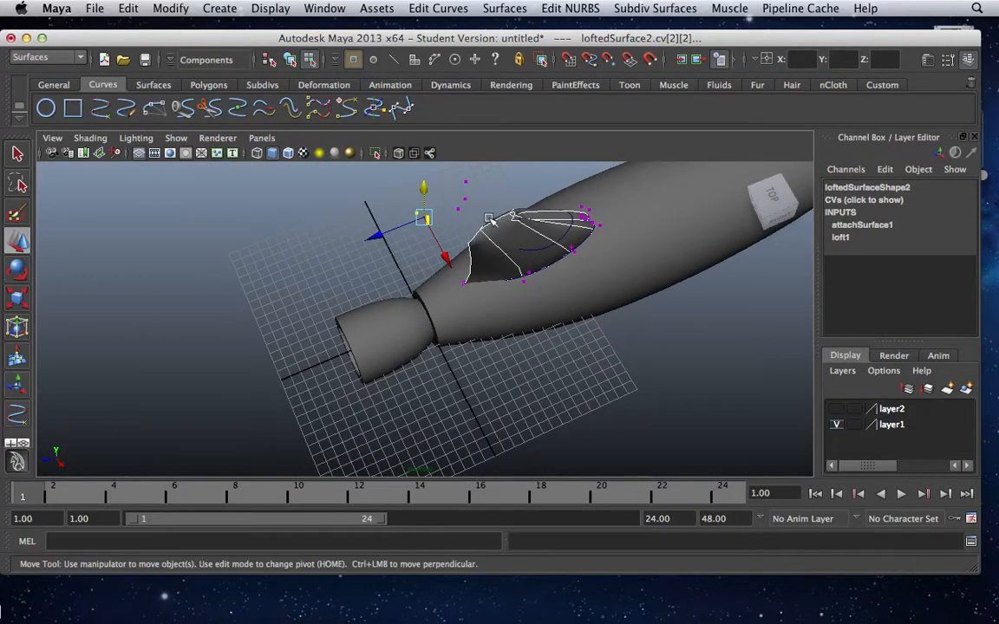
click(467, 186)
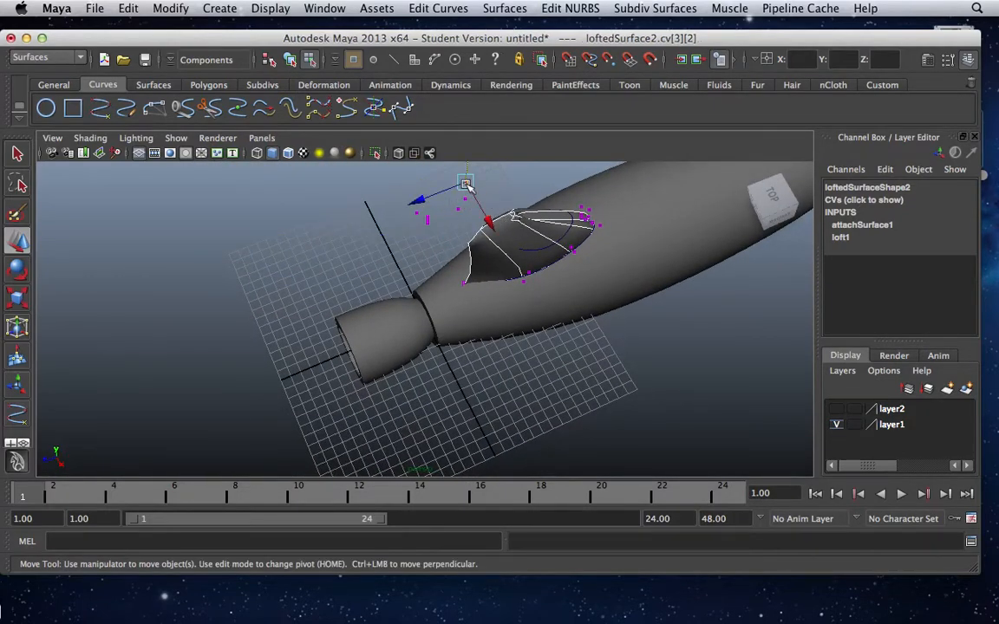
drag(467, 184, 428, 233)
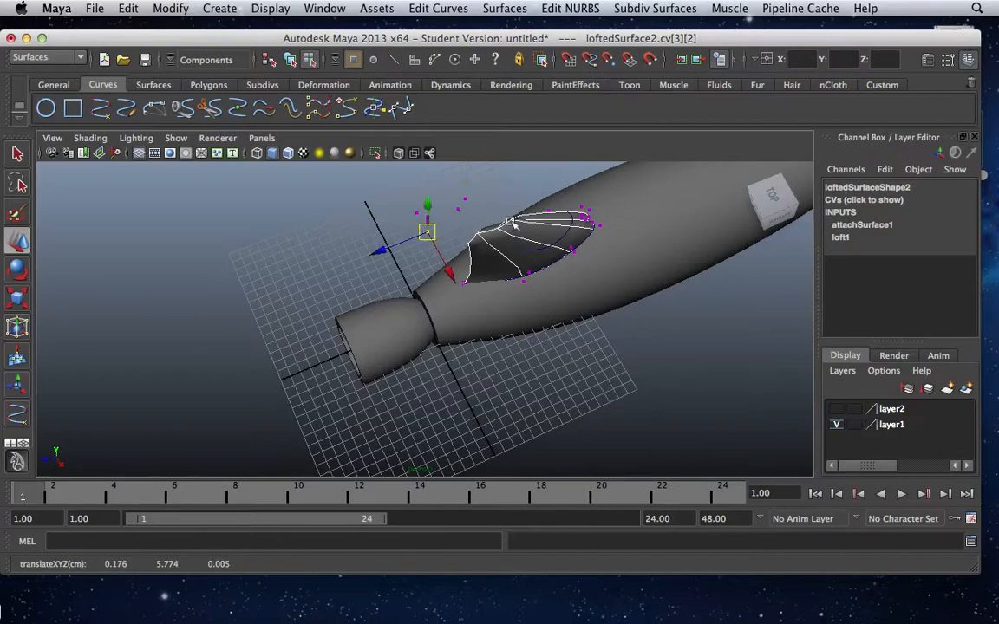
alt+drag(377, 270, 332, 226)
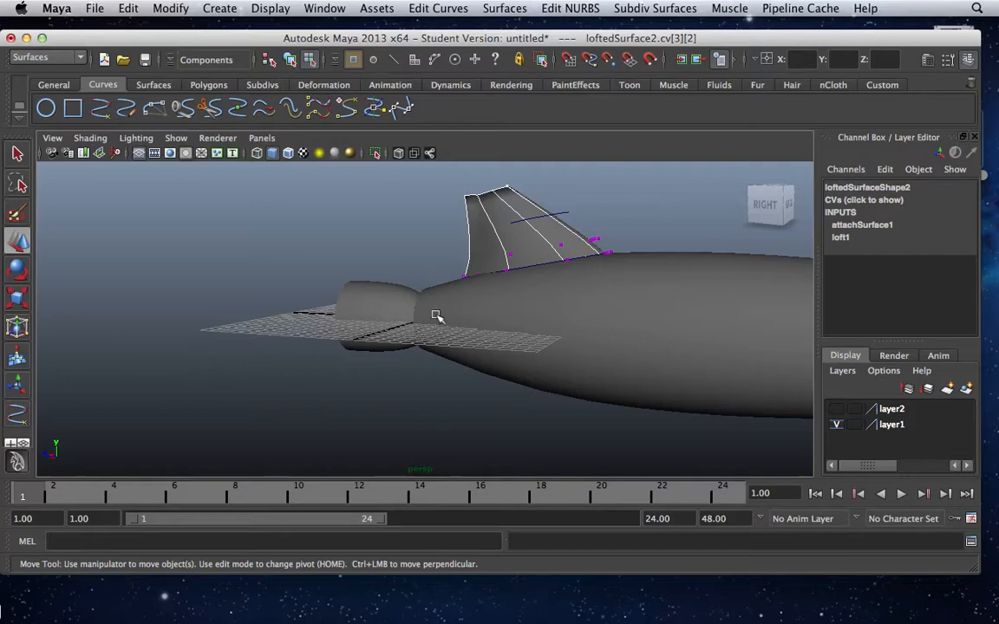
Duplicate the fin with Duplicate Special as three copies rotated 90 degrees about Z, with all scale values at 1.
click(269, 59)
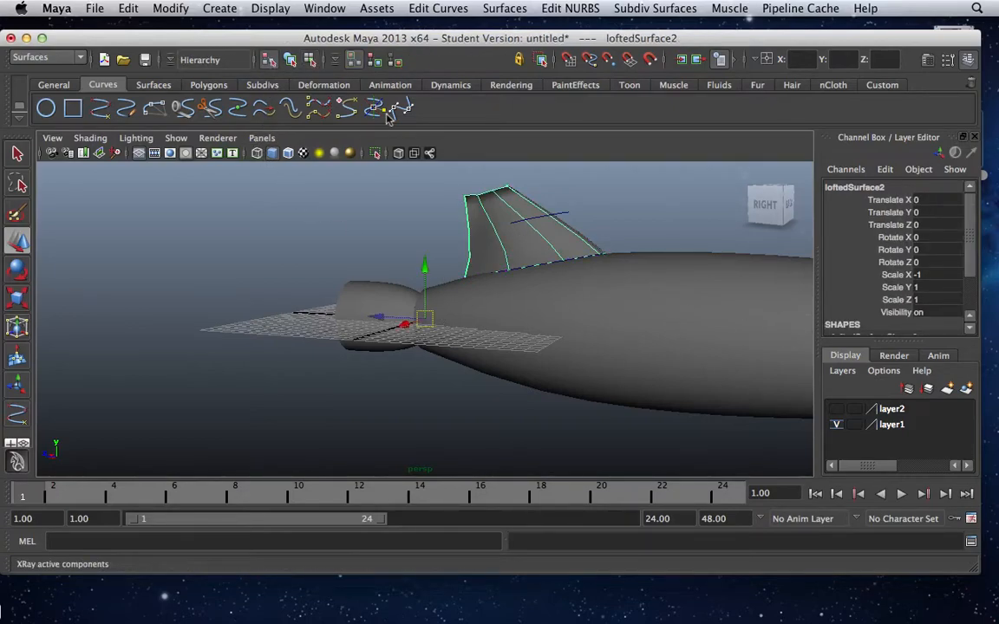
click(132, 8)
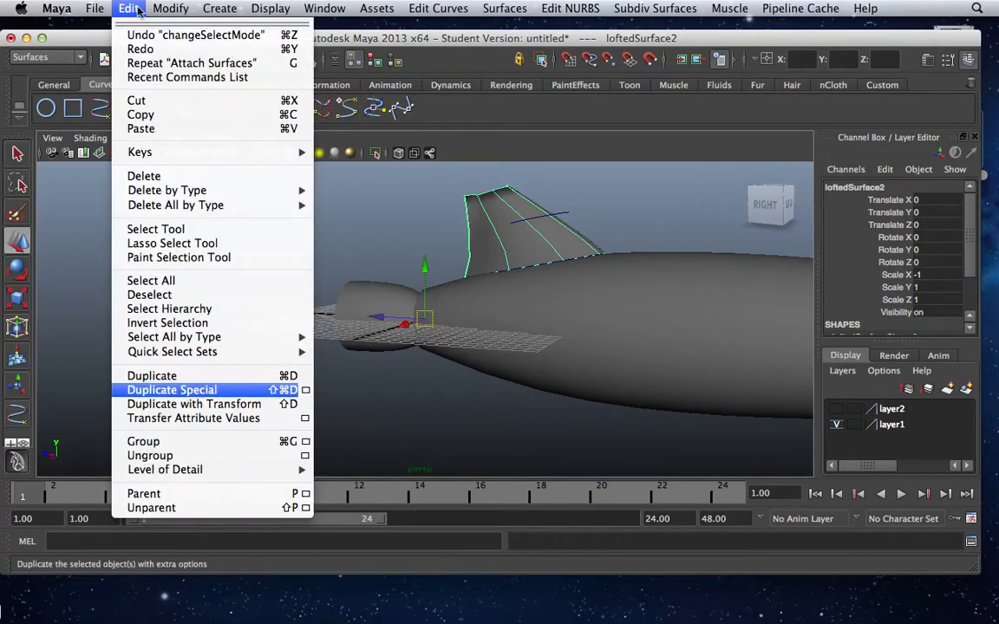
click(306, 391)
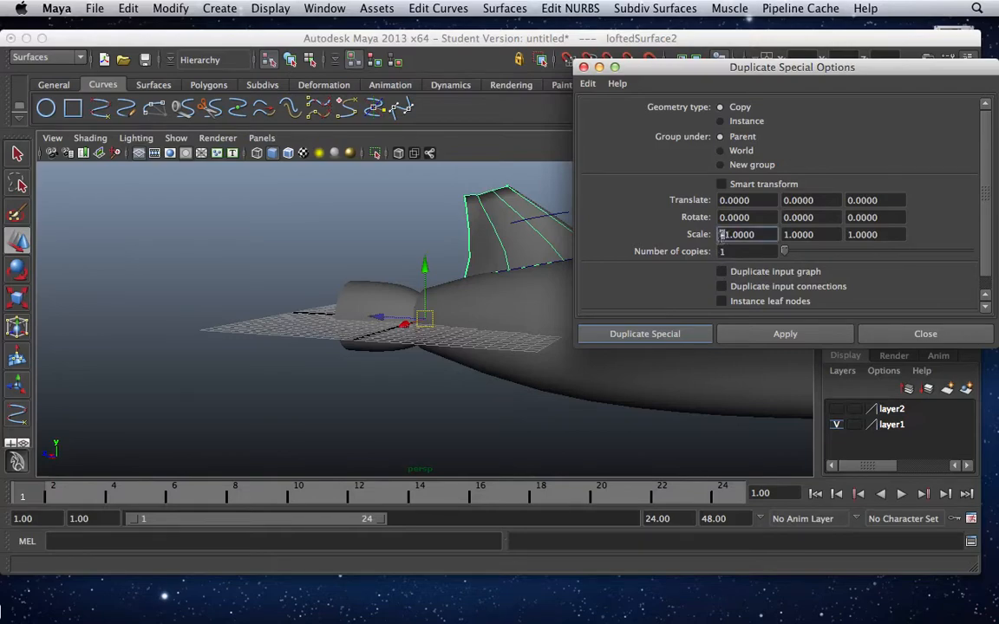
click(744, 250)
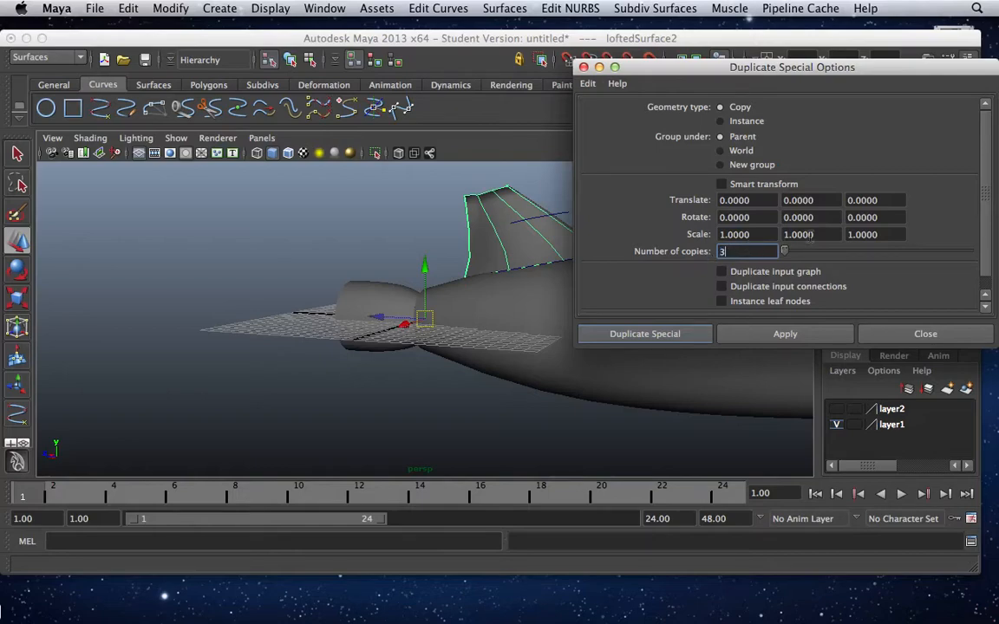
click(851, 217)
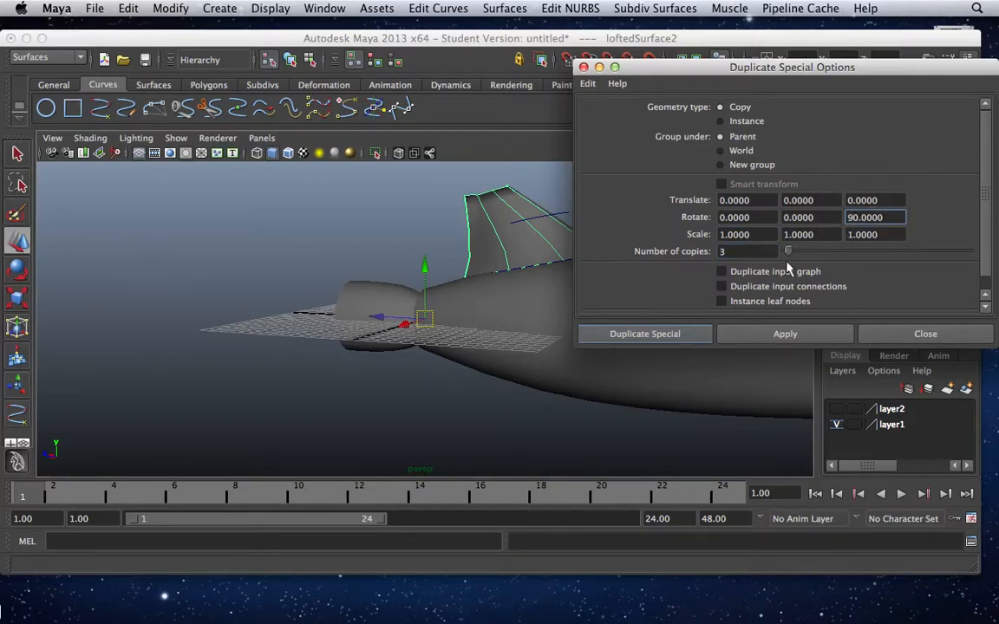
click(644, 334)
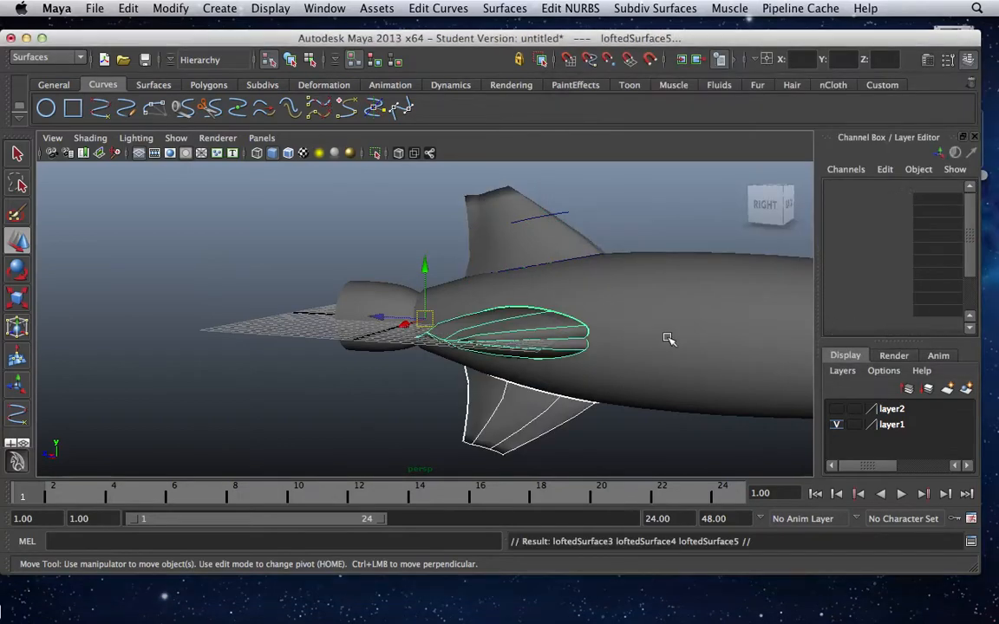
alt+drag(653, 350, 596, 344)
scroll(519, 315, down, 3)
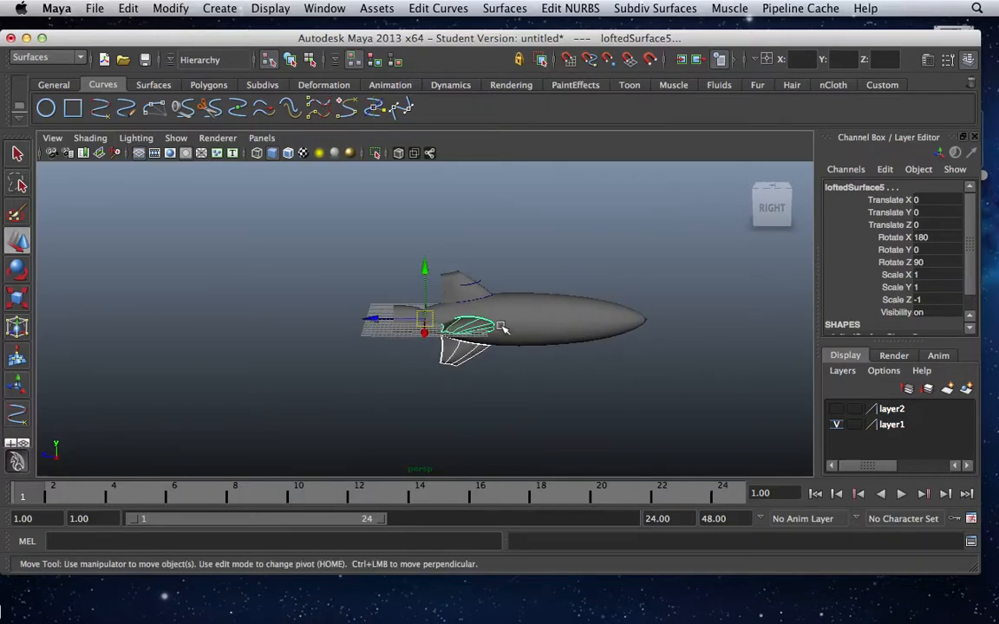
alt+drag(510, 314, 469, 360)
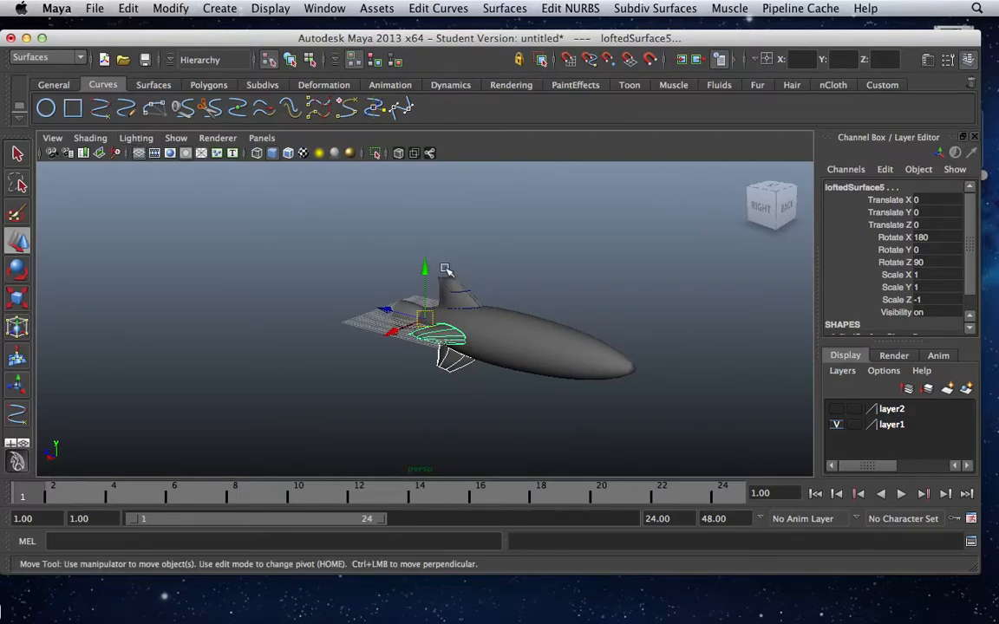
scroll(448, 274, up, 5)
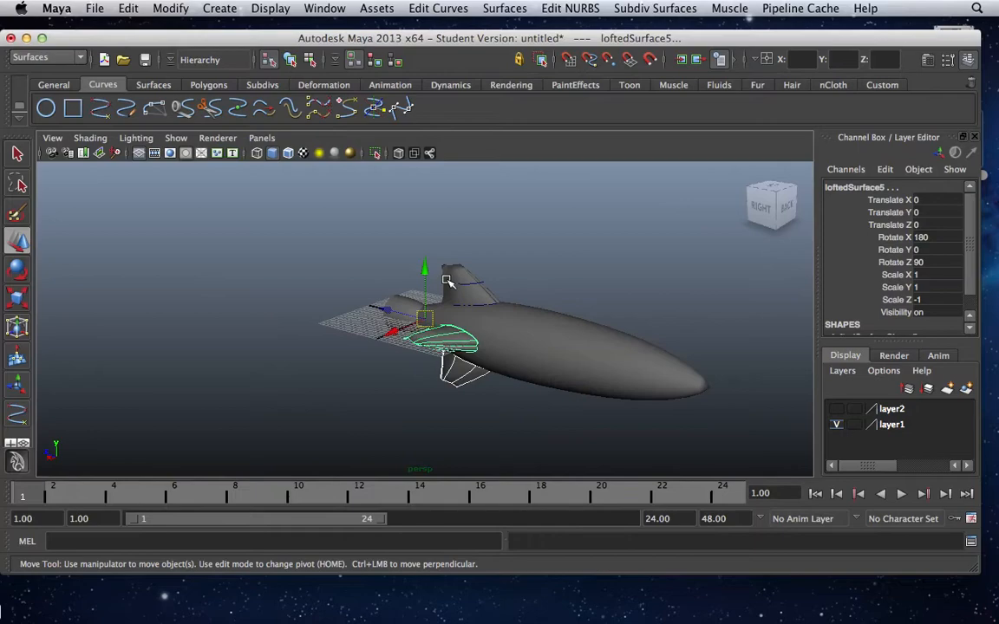
alt+drag(447, 281, 402, 253)
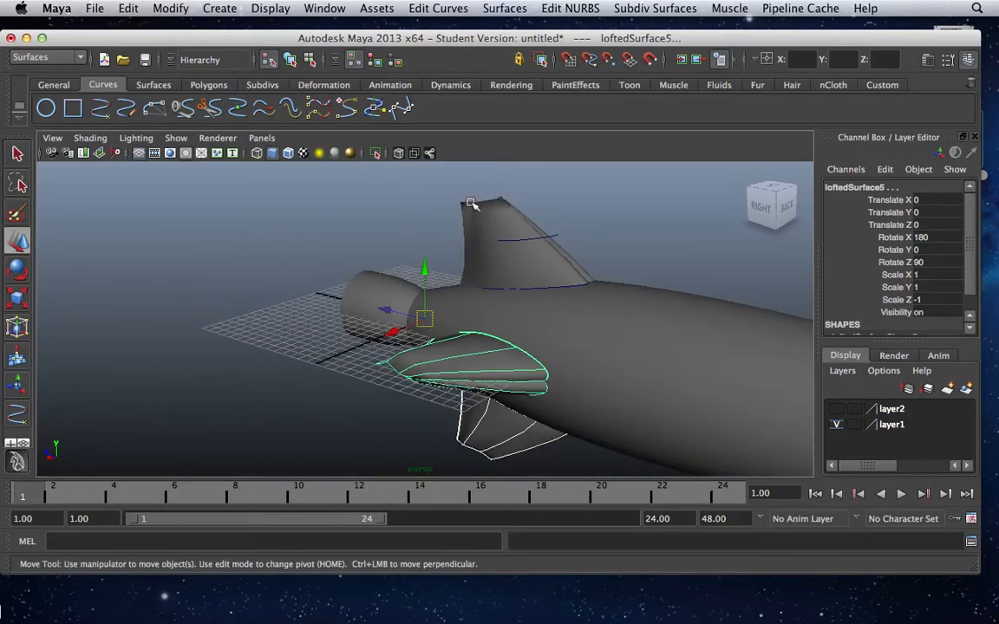
mouse_move(872, 614)
click(948, 613)
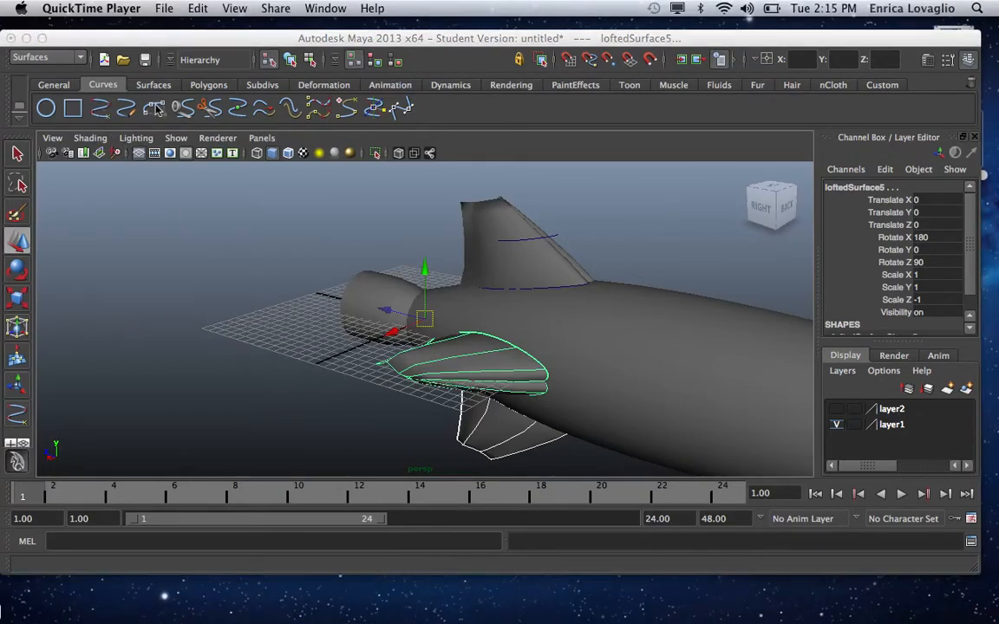